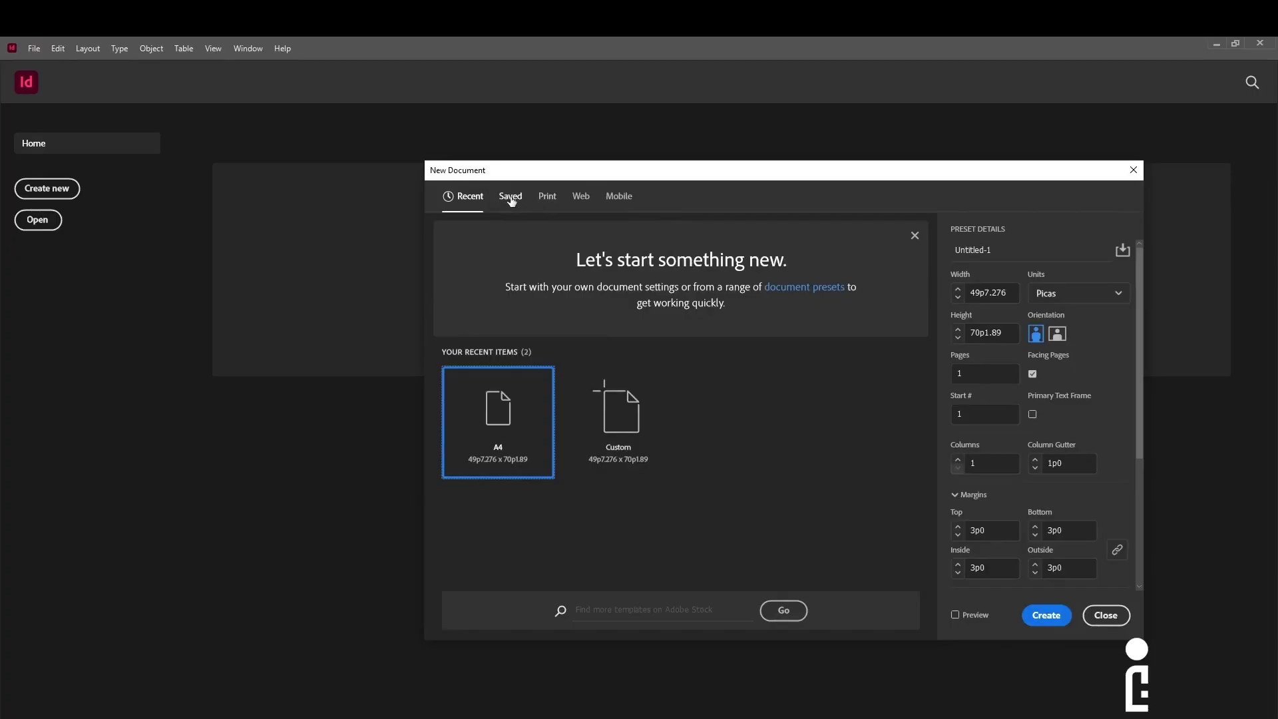
Step: Reopen the new document setup and look through the Saved, Print, Web and Mobile presets, ending on the Print presets
left_click(1105, 615)
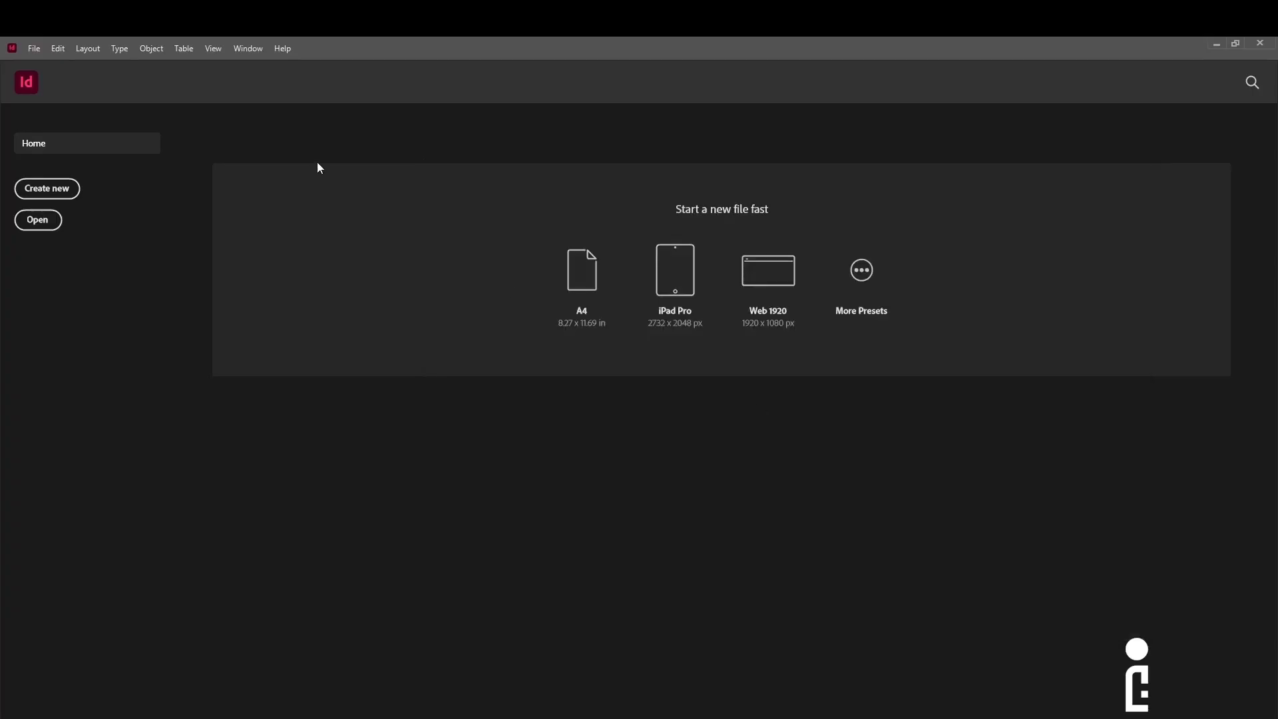
left_click(40, 192)
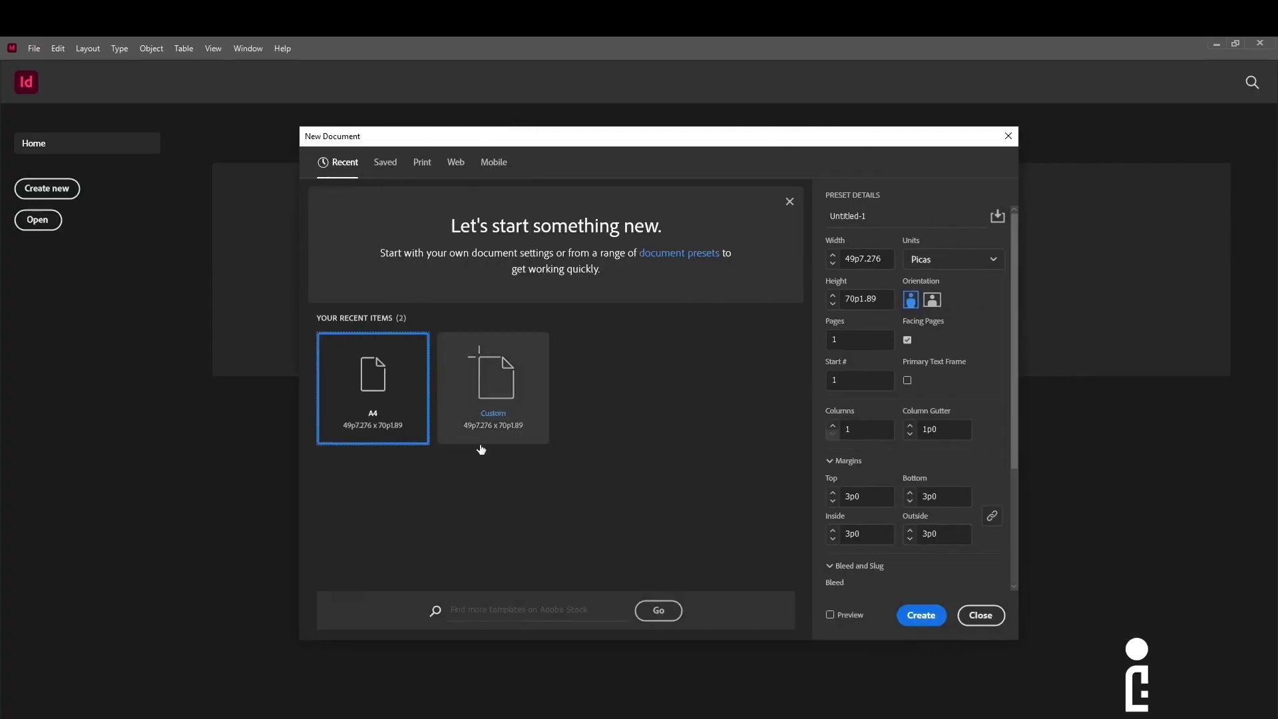
left_click(391, 164)
left_click(420, 163)
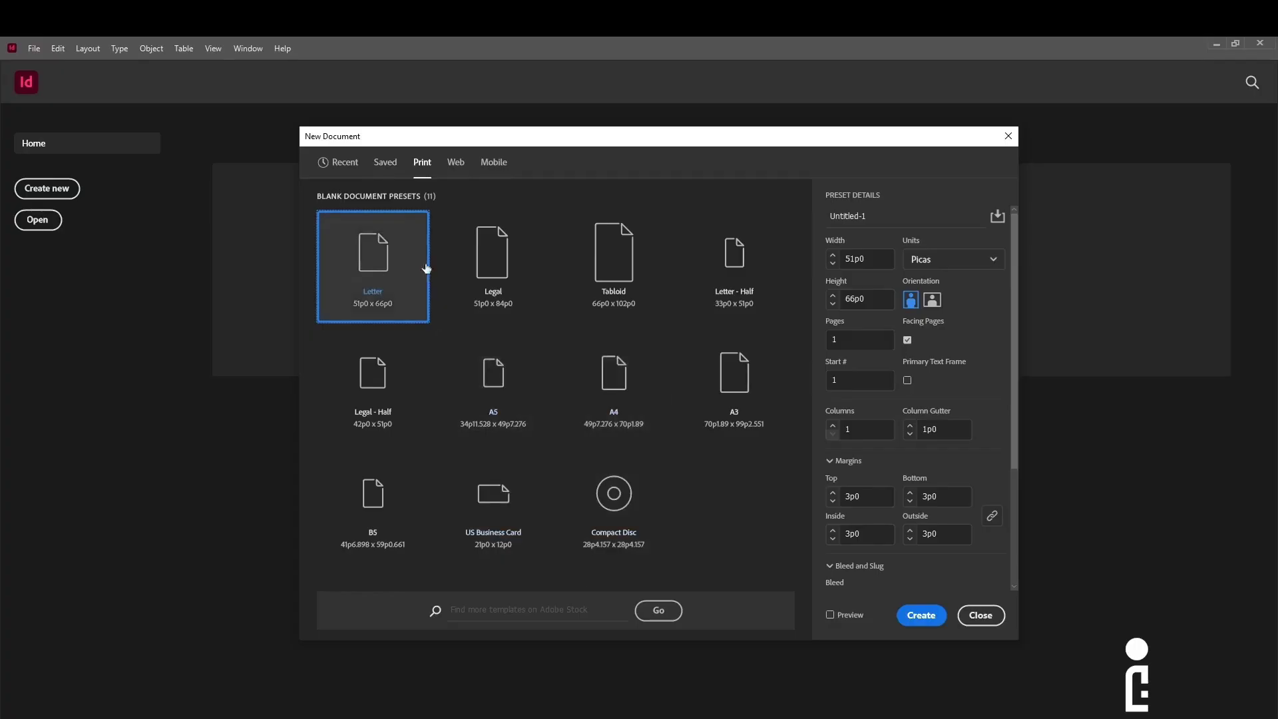
left_click(456, 162)
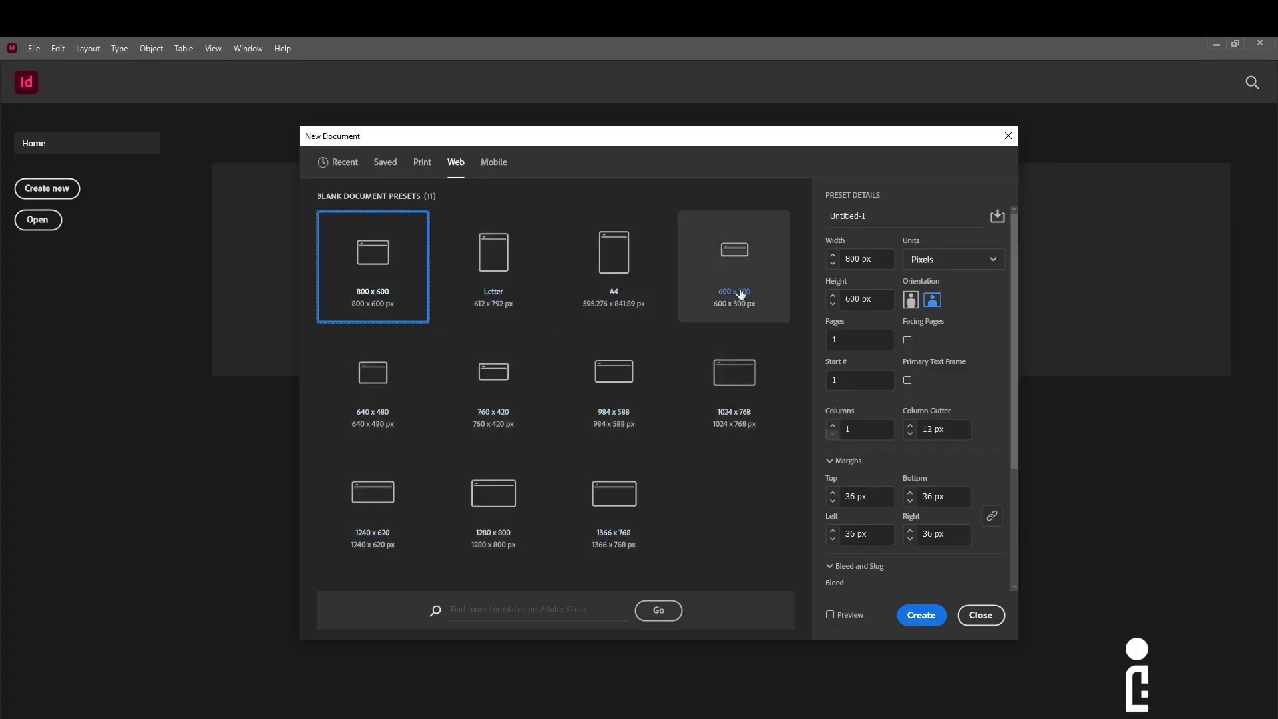
left_click(501, 165)
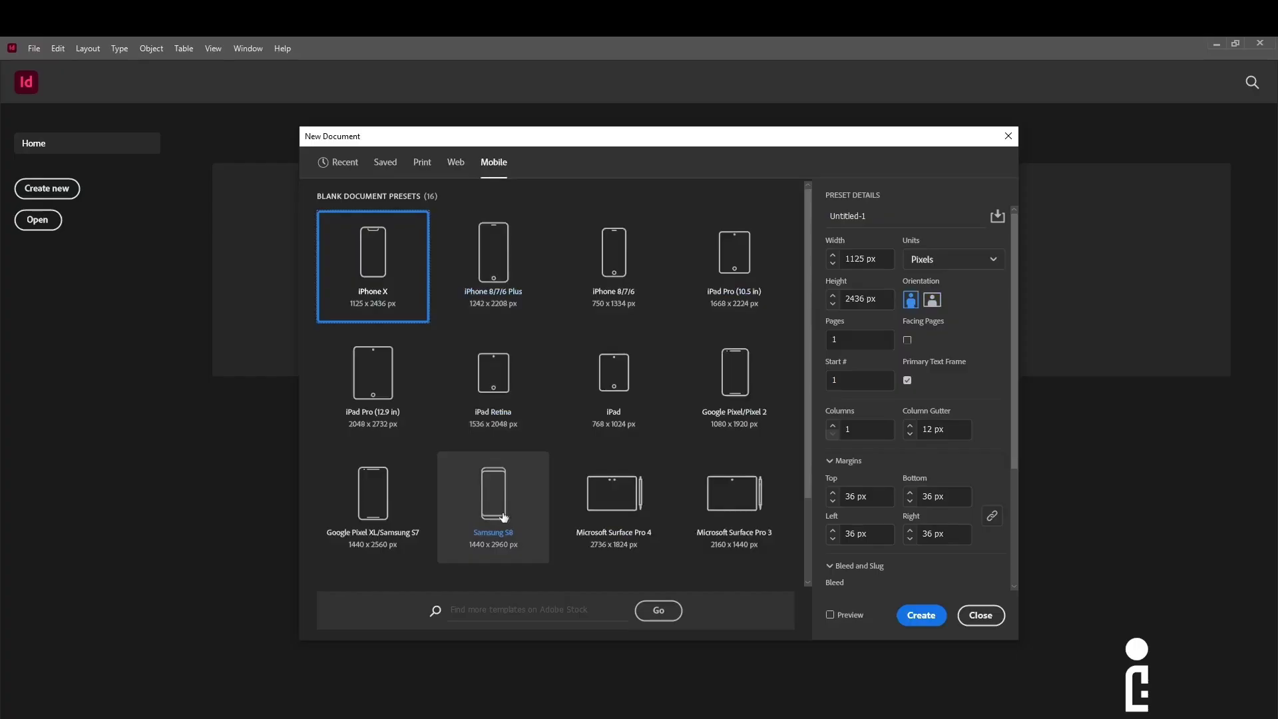
left_click(455, 163)
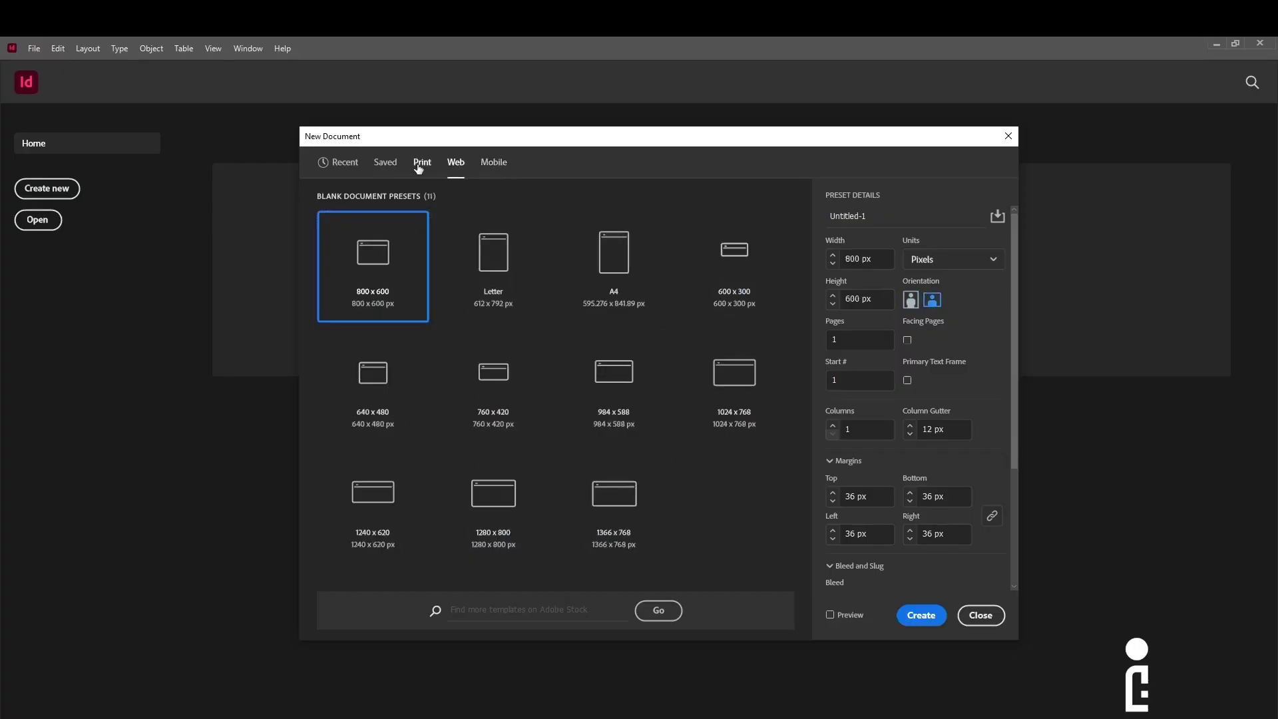
left_click(419, 167)
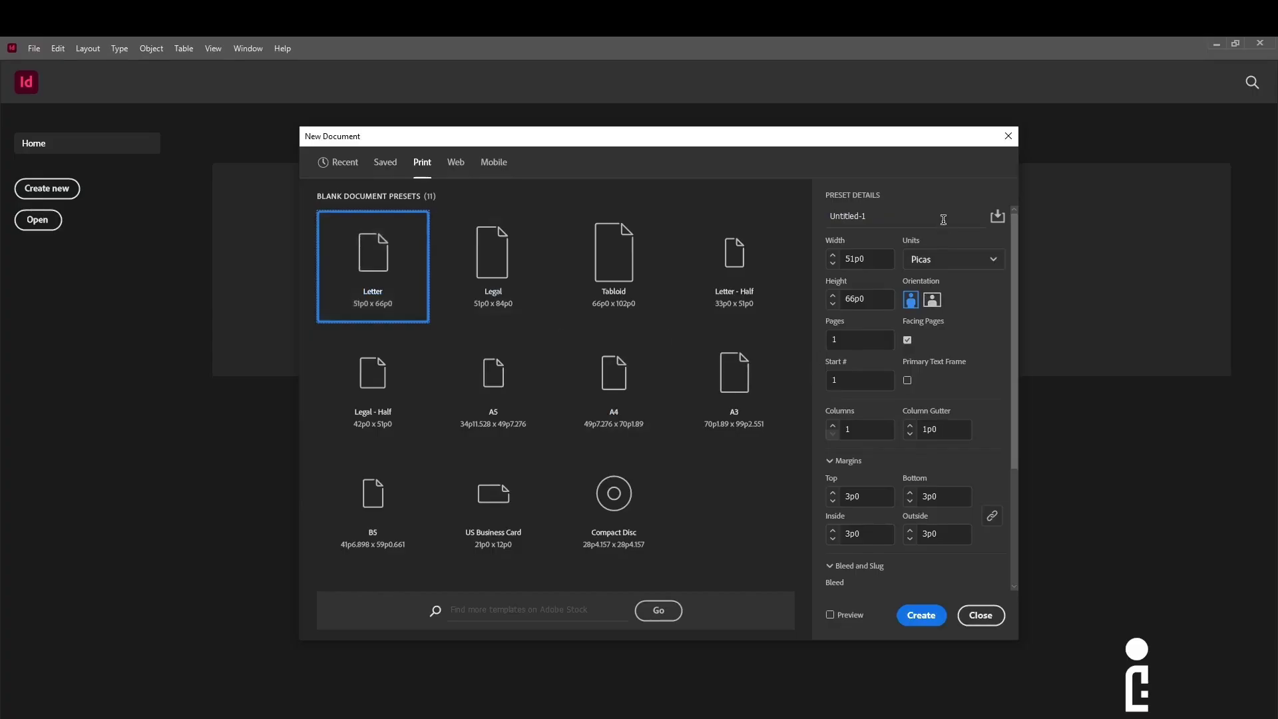
Step: Set the measurement units of the new Letter document to Inches, trying Pixels first
left_click(951, 259)
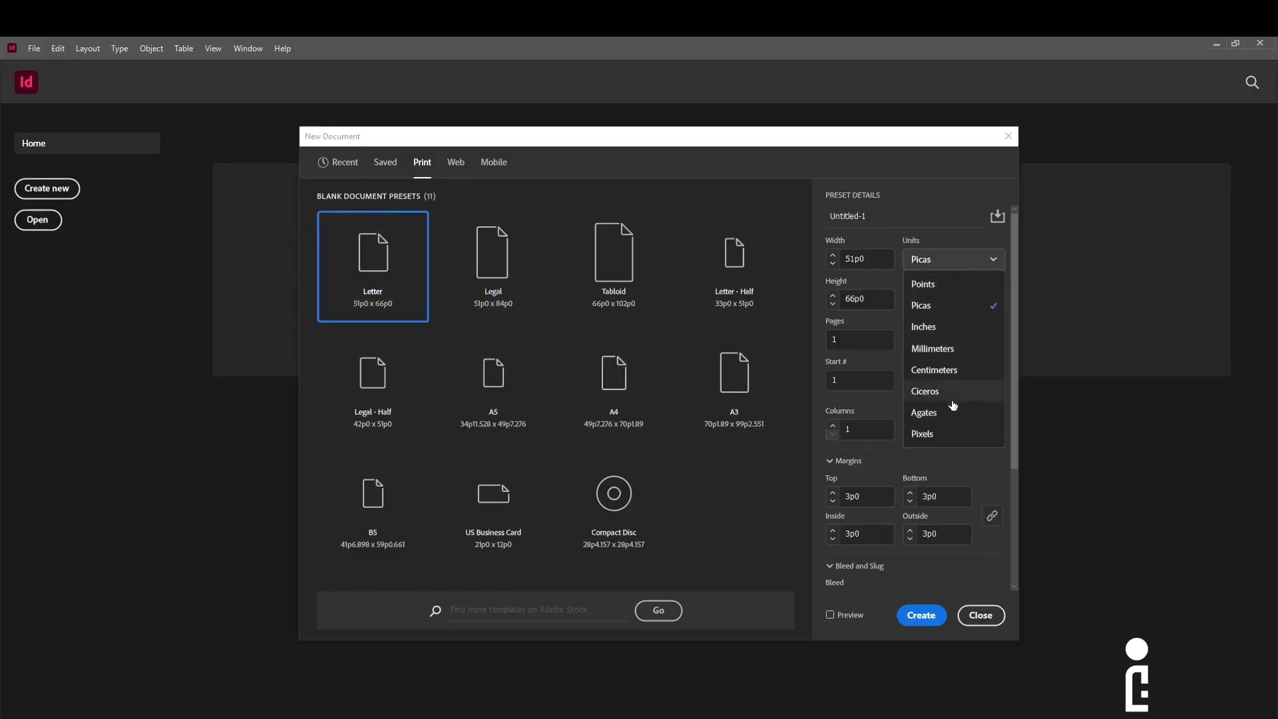
left_click(948, 434)
left_click(972, 268)
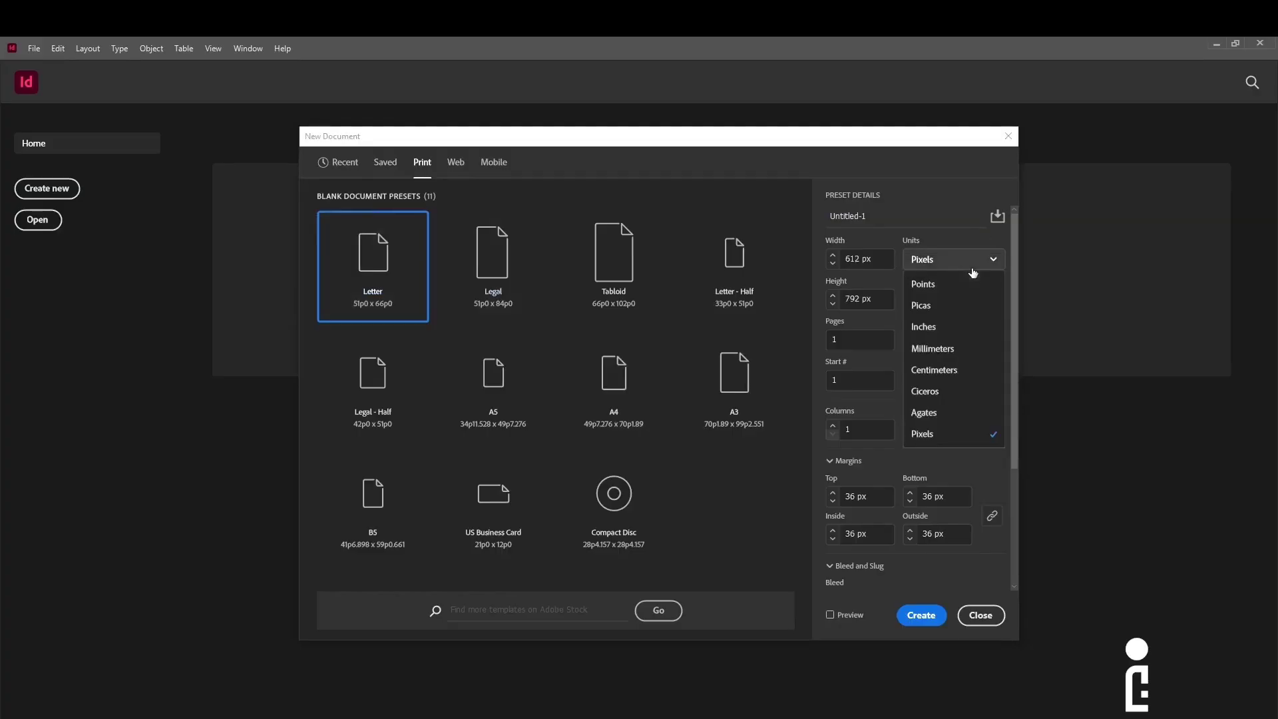
left_click(957, 333)
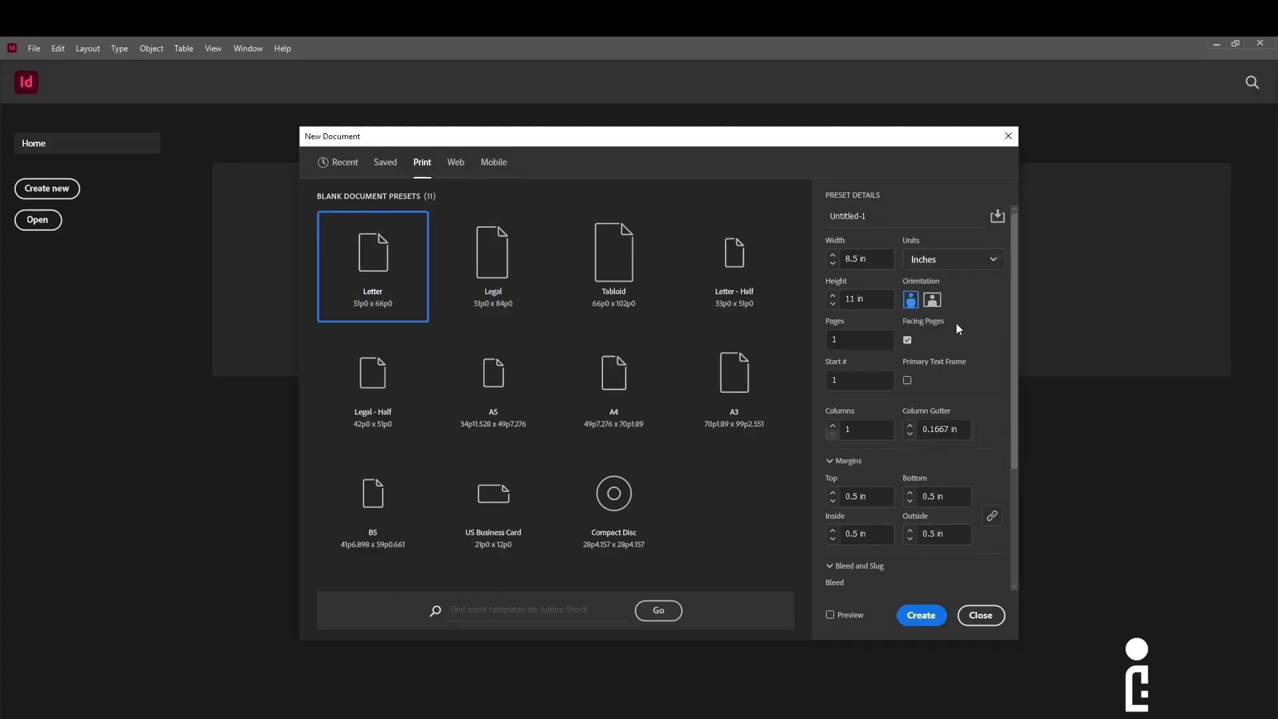
left_click(962, 269)
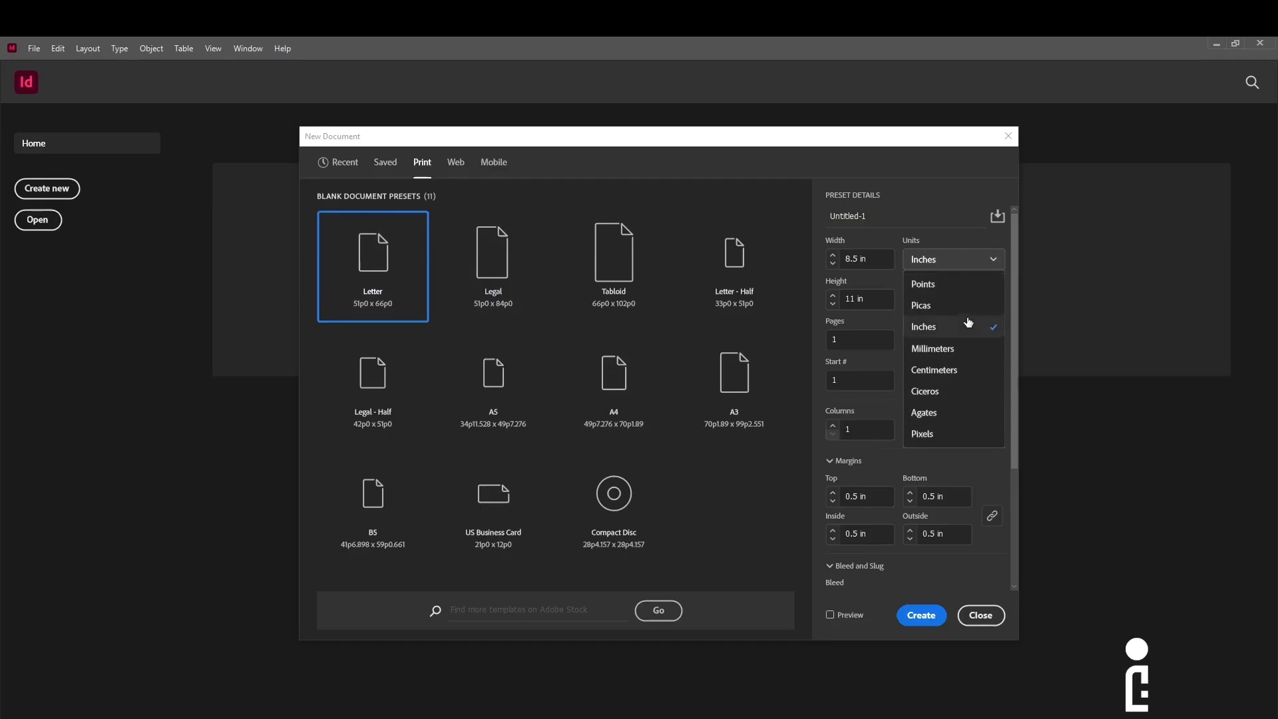
left_click(965, 326)
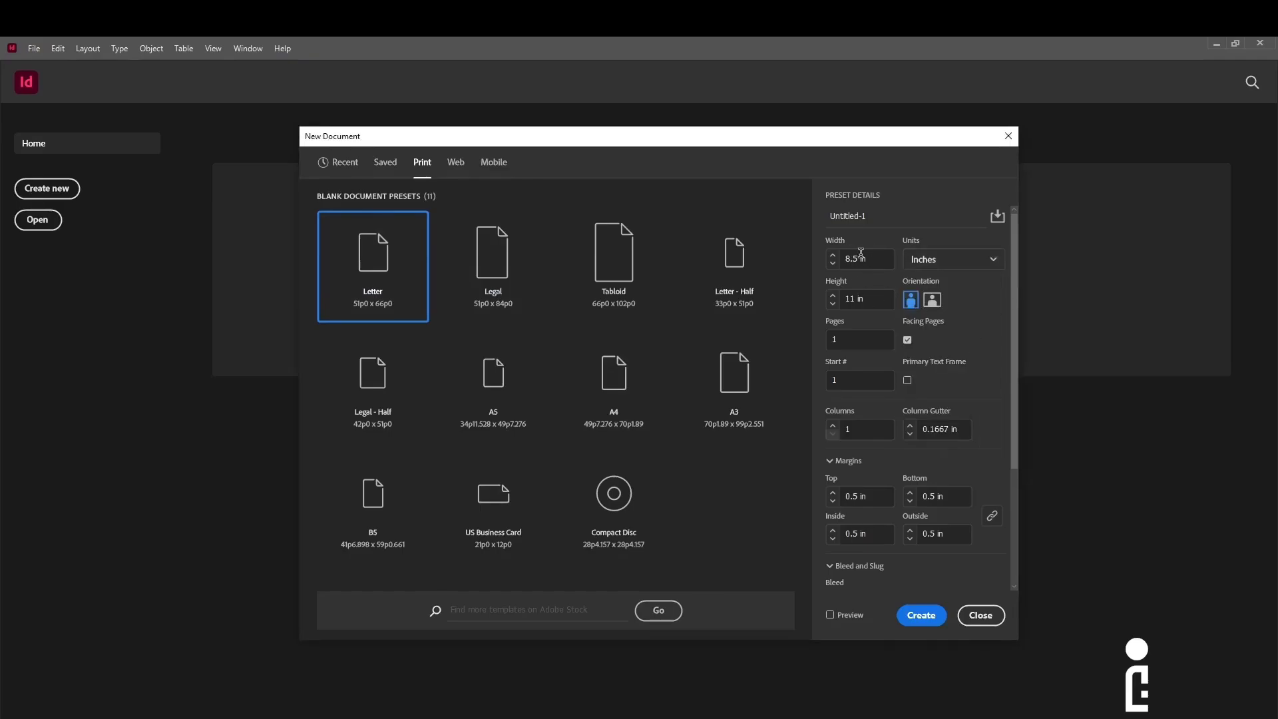
Step: Try the landscape orientation for the new document and switch back to portrait
left_click(930, 302)
left_click(920, 302)
left_click(926, 303)
left_click(918, 303)
Step: Set the number of pages to 5, review the margin, bleed and slug settings, and create the document
double_click(834, 339)
left_click(877, 340)
left_click_drag(878, 340, 824, 334)
type("5")
scroll(896, 398, "down", 3)
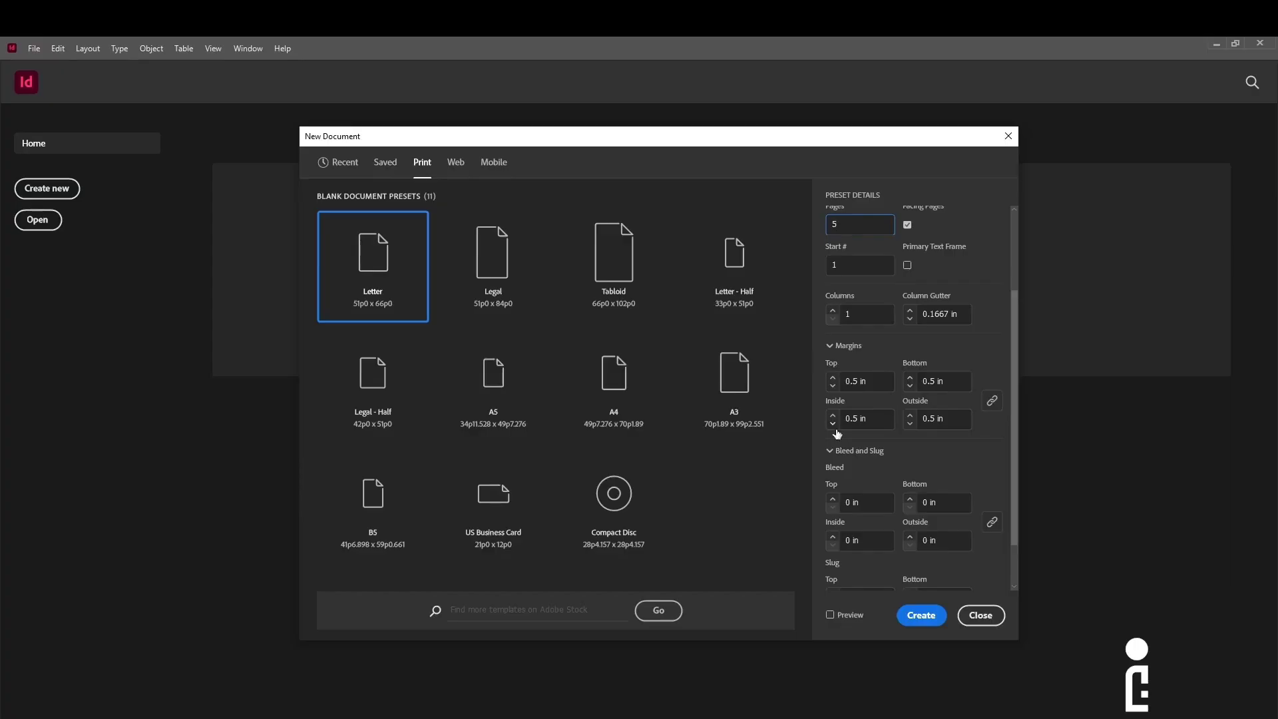
scroll(971, 448, "down", 1)
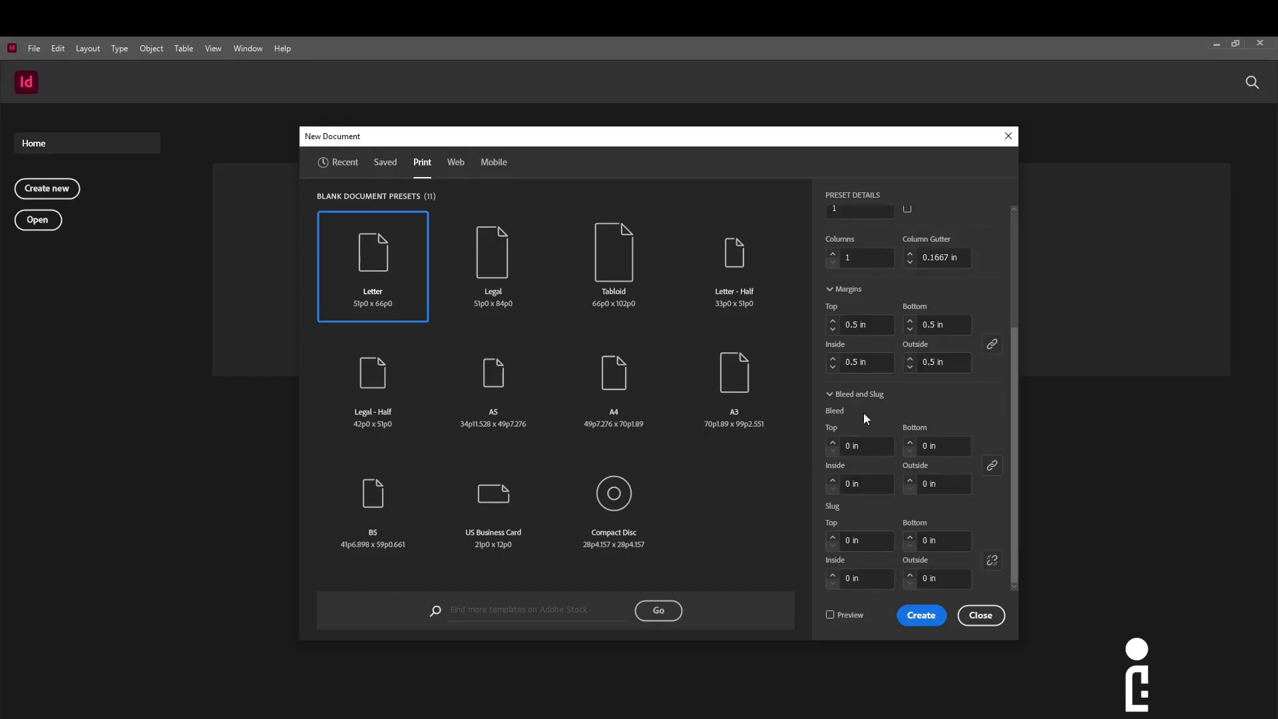
scroll(948, 414, "up", 3)
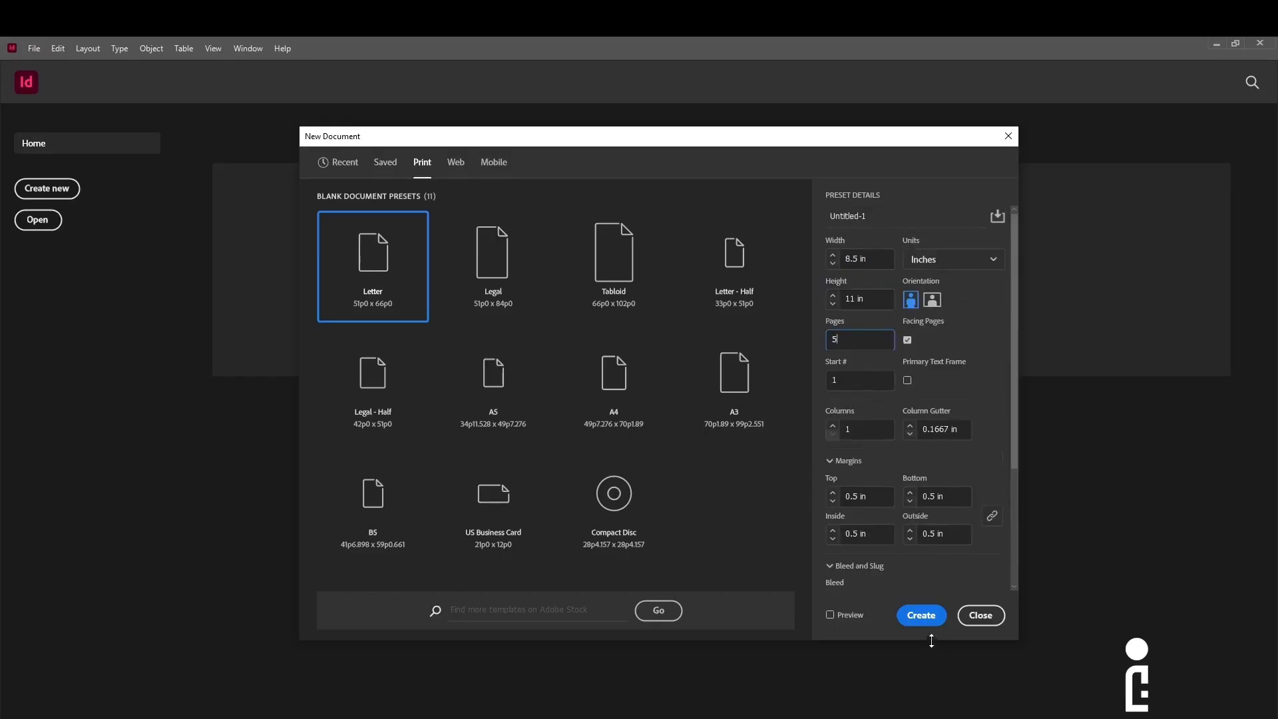
left_click(921, 615)
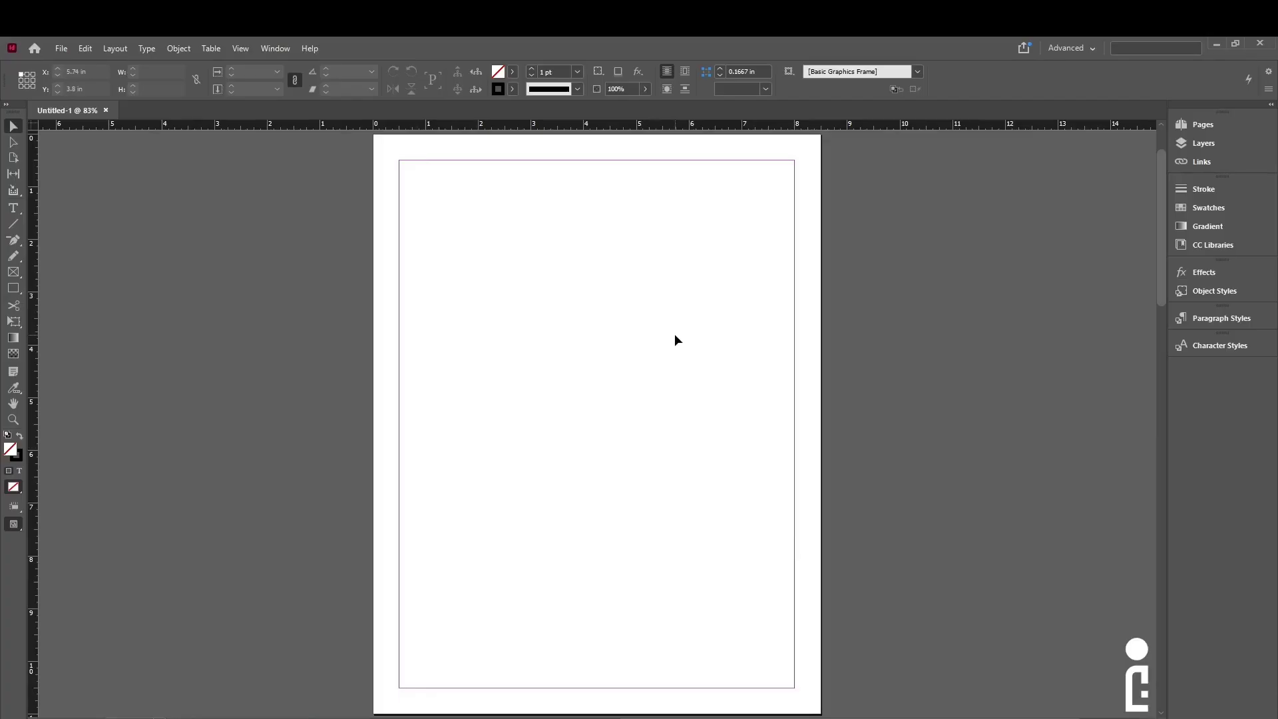
Step: Examine how the single first page and the facing-page spreads are laid out throughout the new document
scroll(675, 335, "down", 10)
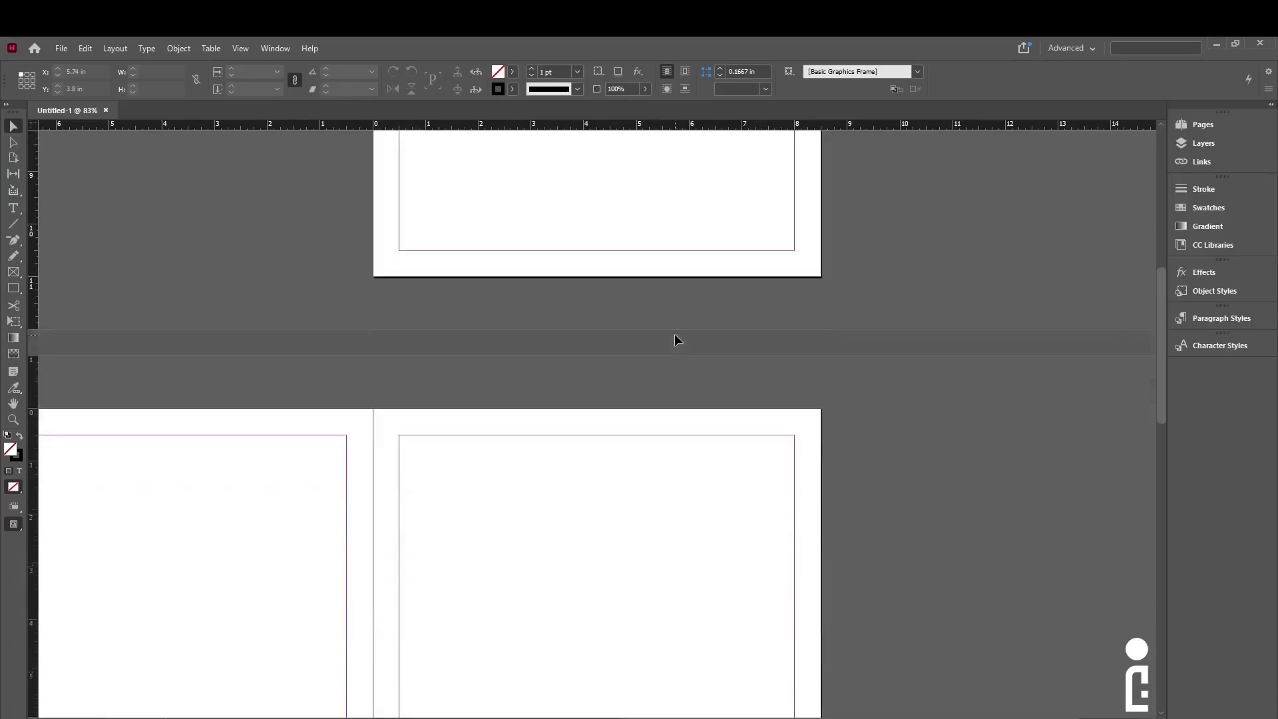
scroll(675, 336, "down", 5)
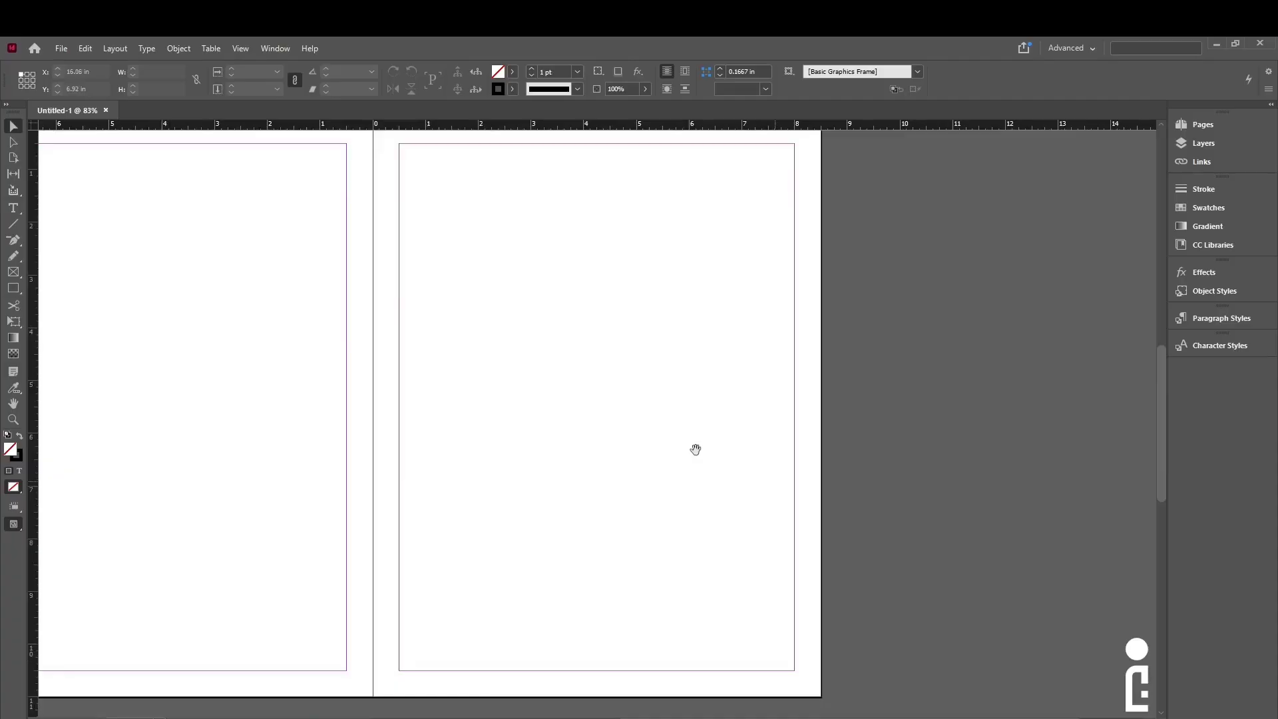
left_click_drag(365, 334, 598, 365)
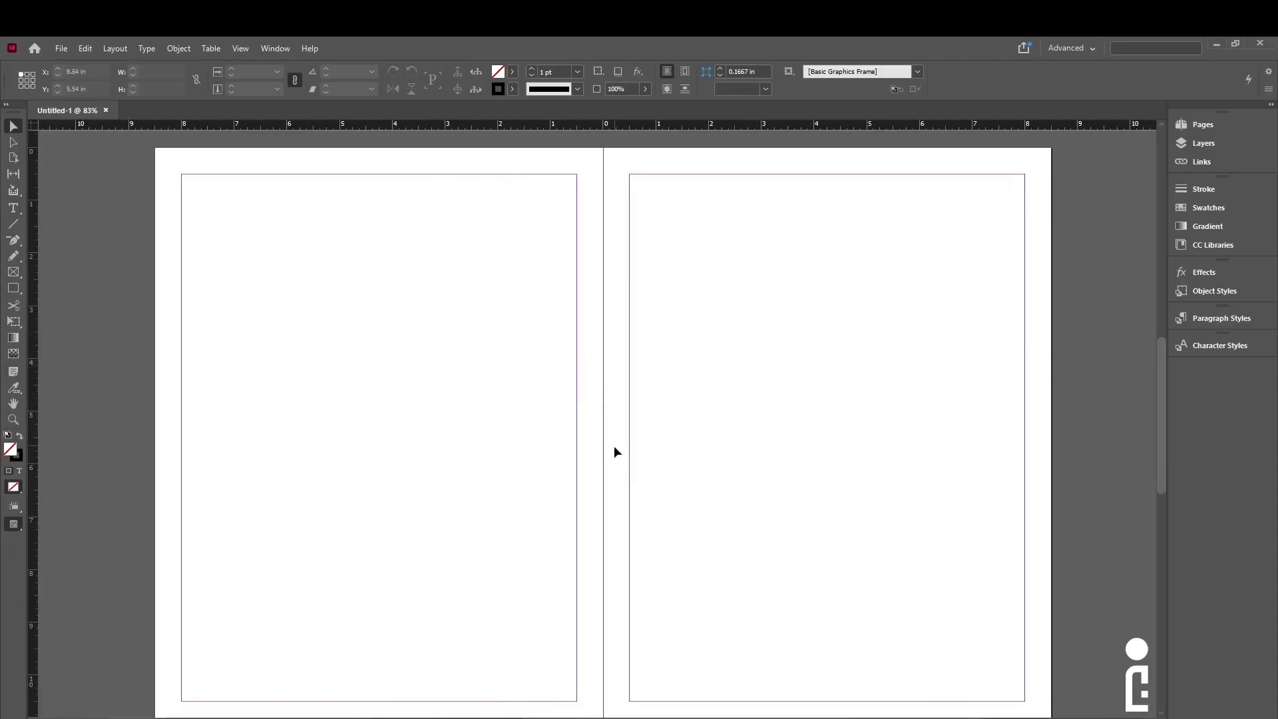
left_click_drag(625, 465, 624, 447)
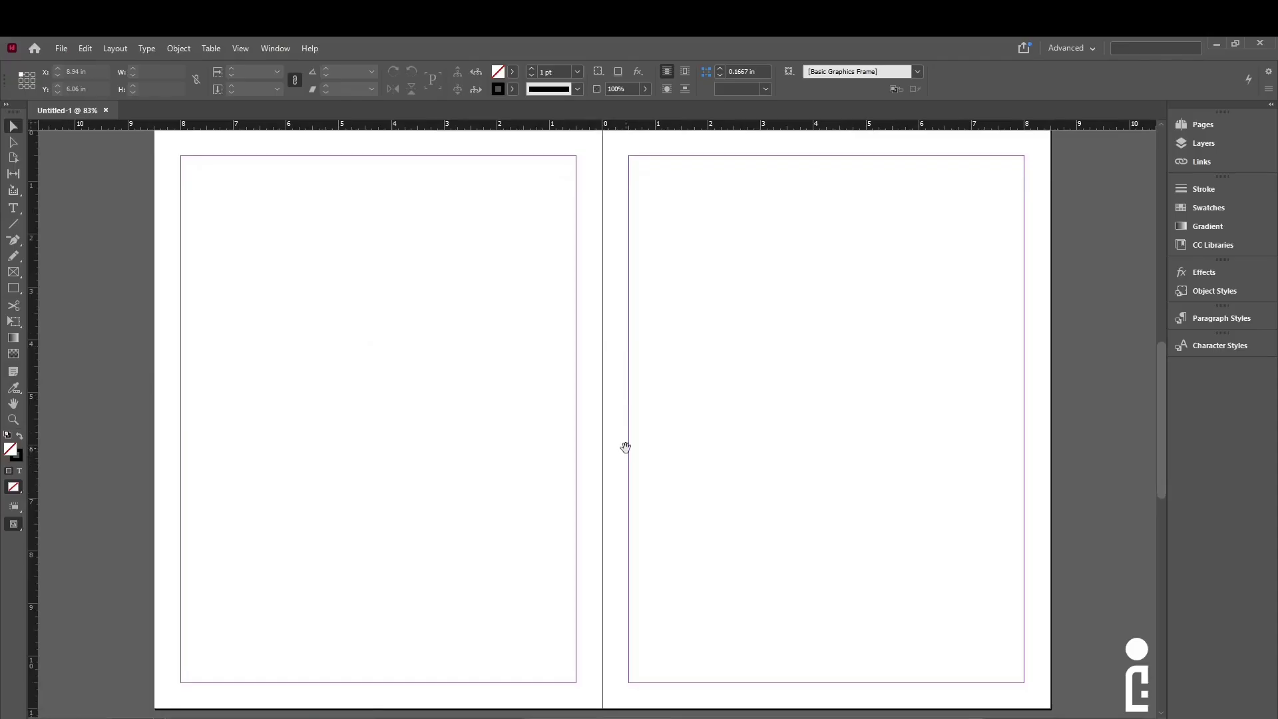
scroll(630, 466, "down", 5)
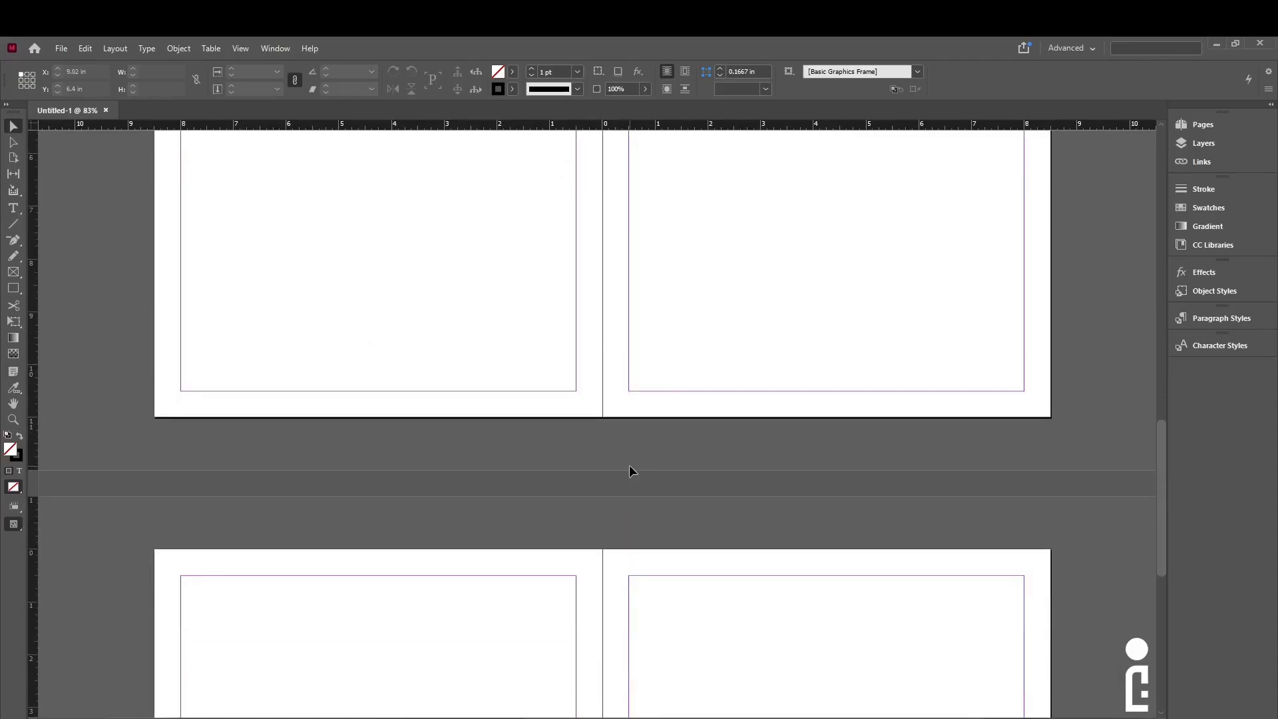
scroll(630, 467, "down", 3)
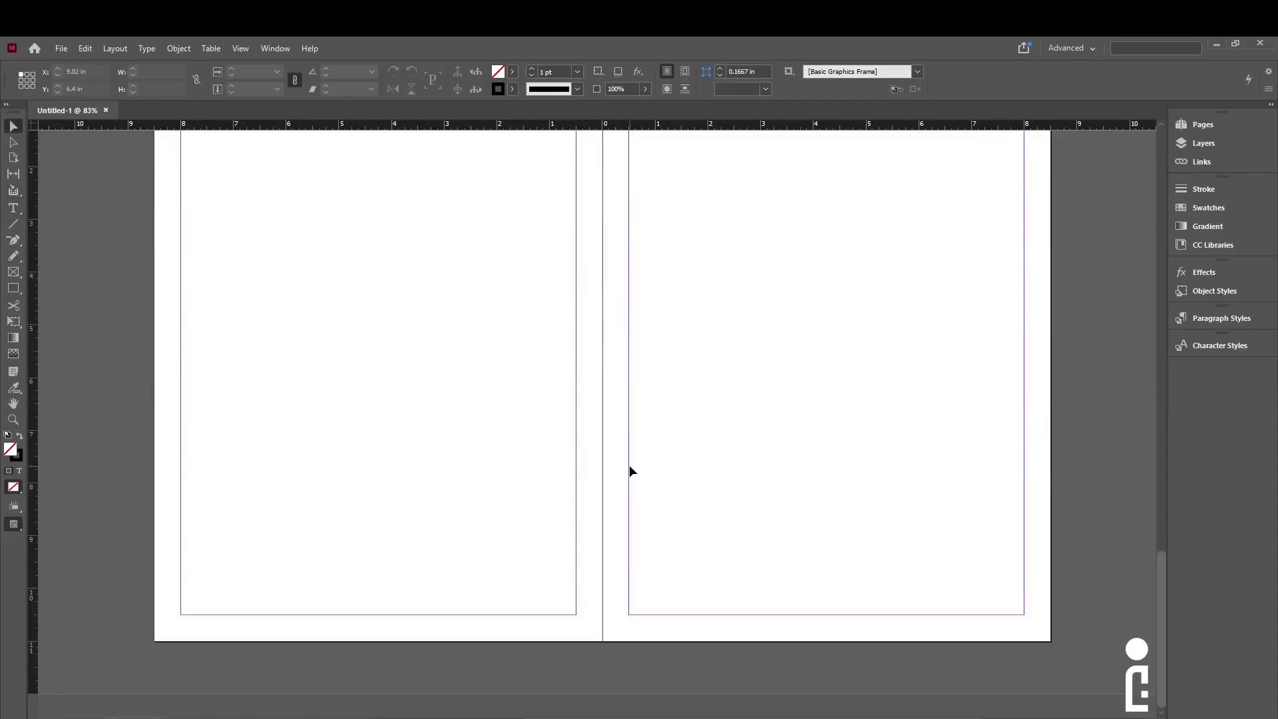
scroll(630, 466, "down", 5)
scroll(630, 466, "up", 3)
scroll(630, 466, "up", 12)
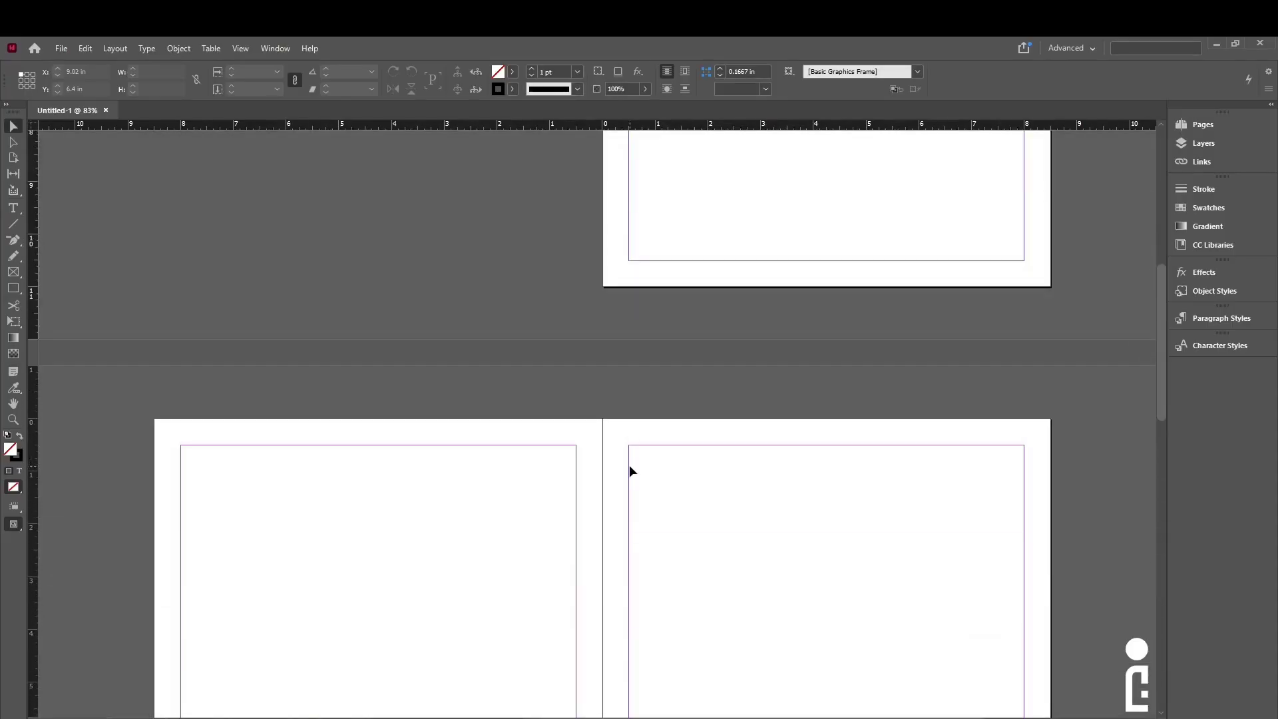
scroll(630, 466, "down", 3)
scroll(726, 399, "down", 6)
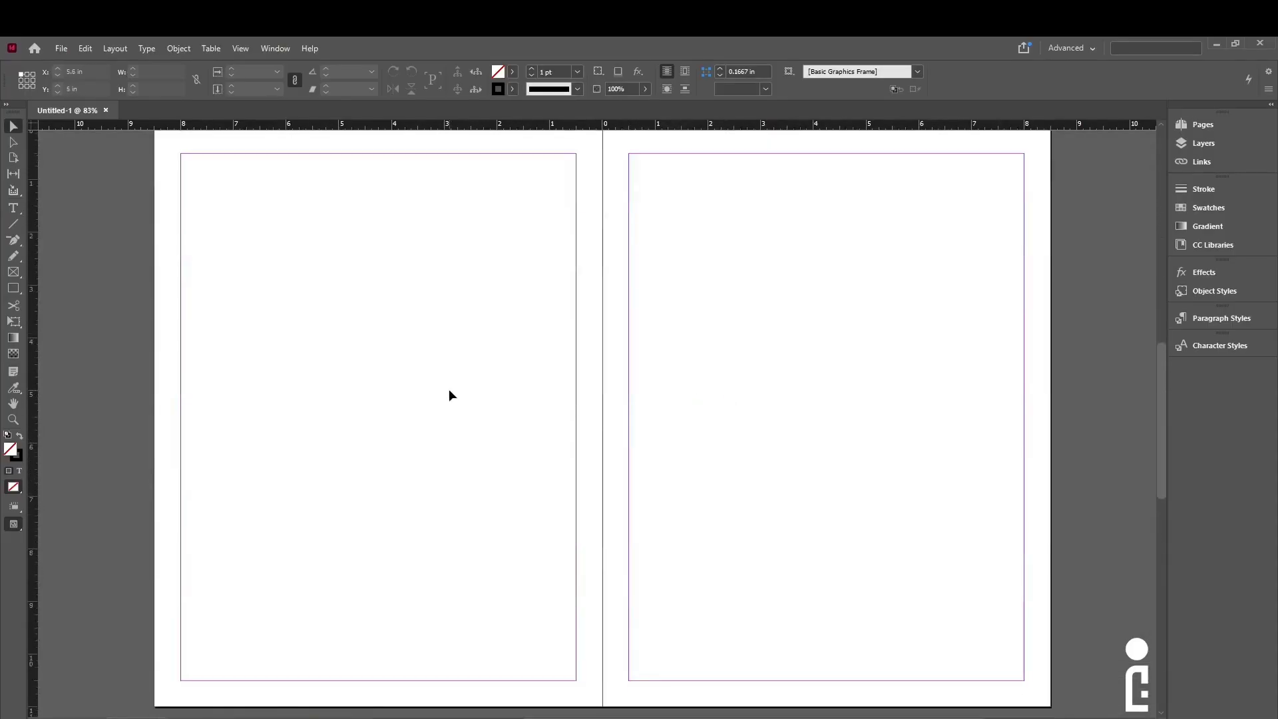
scroll(756, 388, "down", 6)
scroll(756, 390, "down", 10)
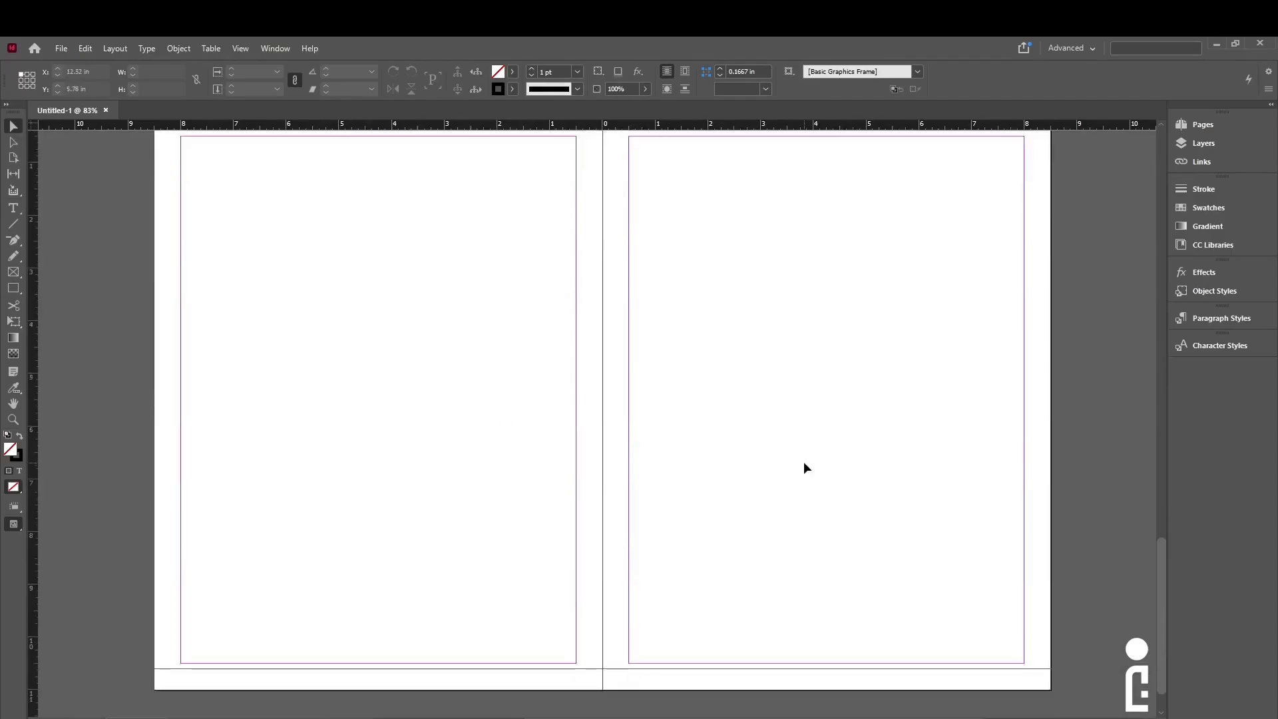
scroll(804, 466, "up", 15)
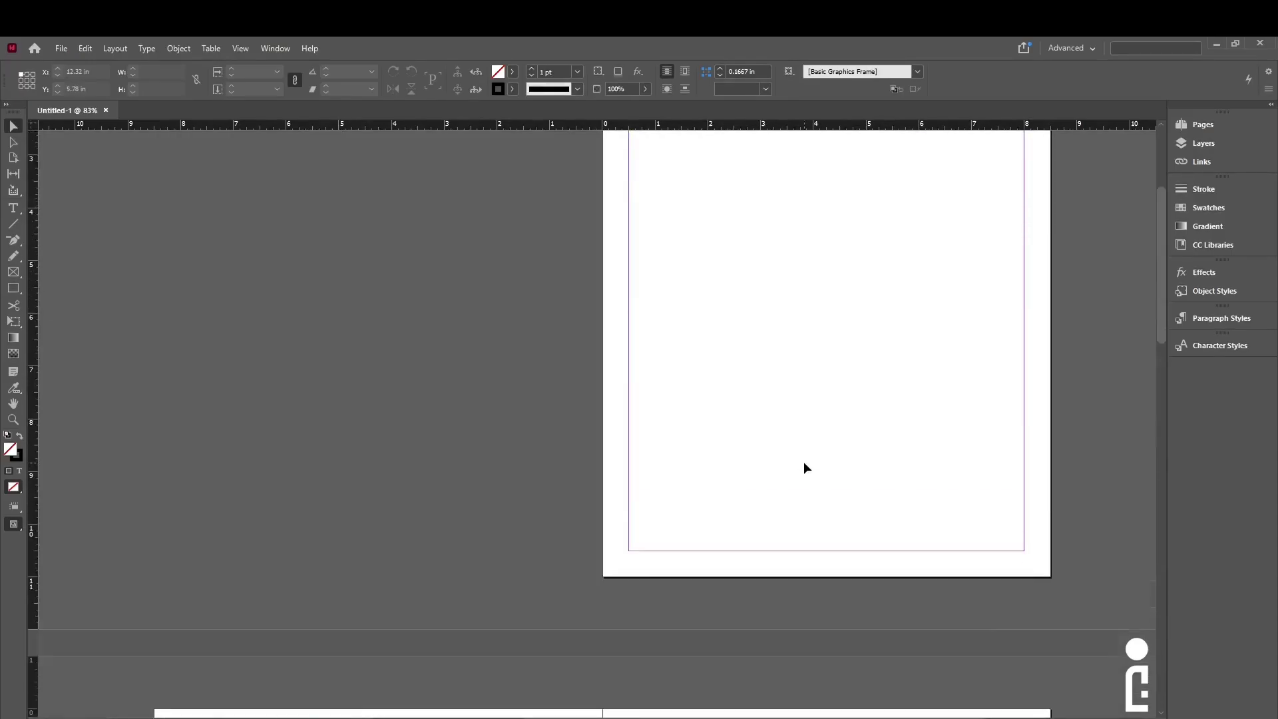
scroll(775, 398, "down", 12)
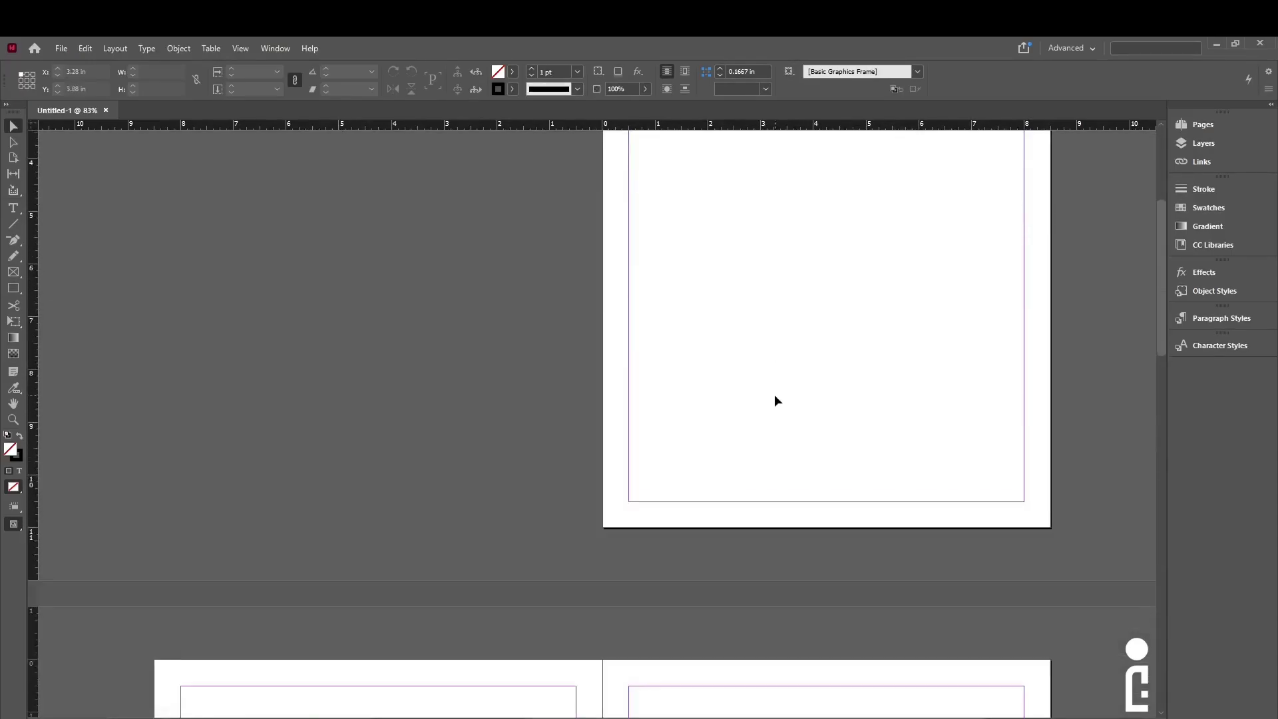
scroll(775, 399, "down", 5)
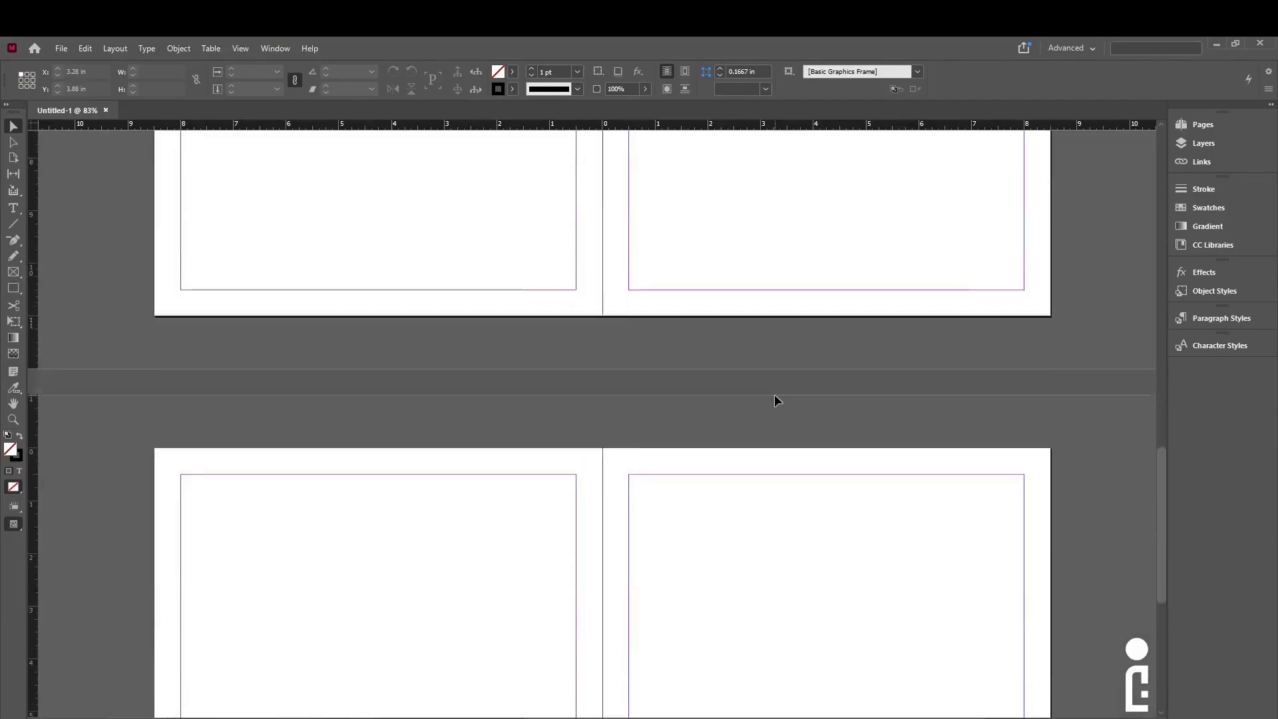
scroll(775, 399, "up", 6)
scroll(774, 399, "up", 4)
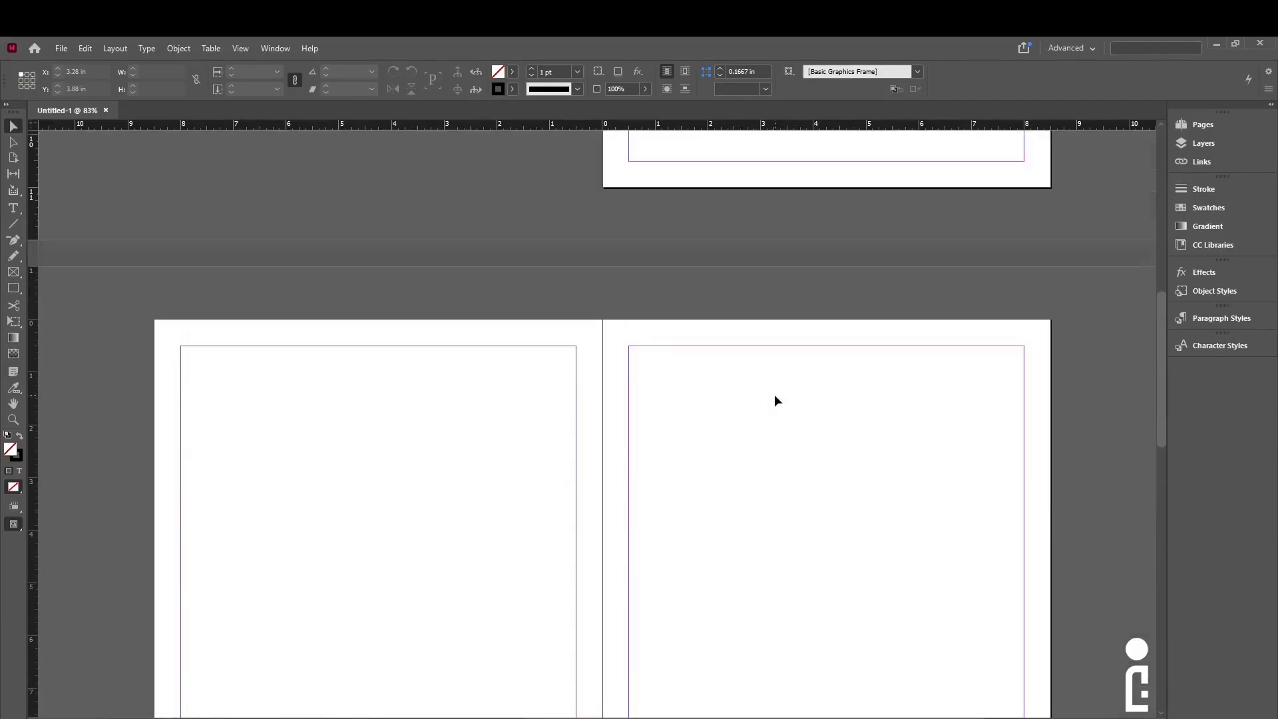
scroll(775, 399, "up", 5)
scroll(776, 399, "down", 5)
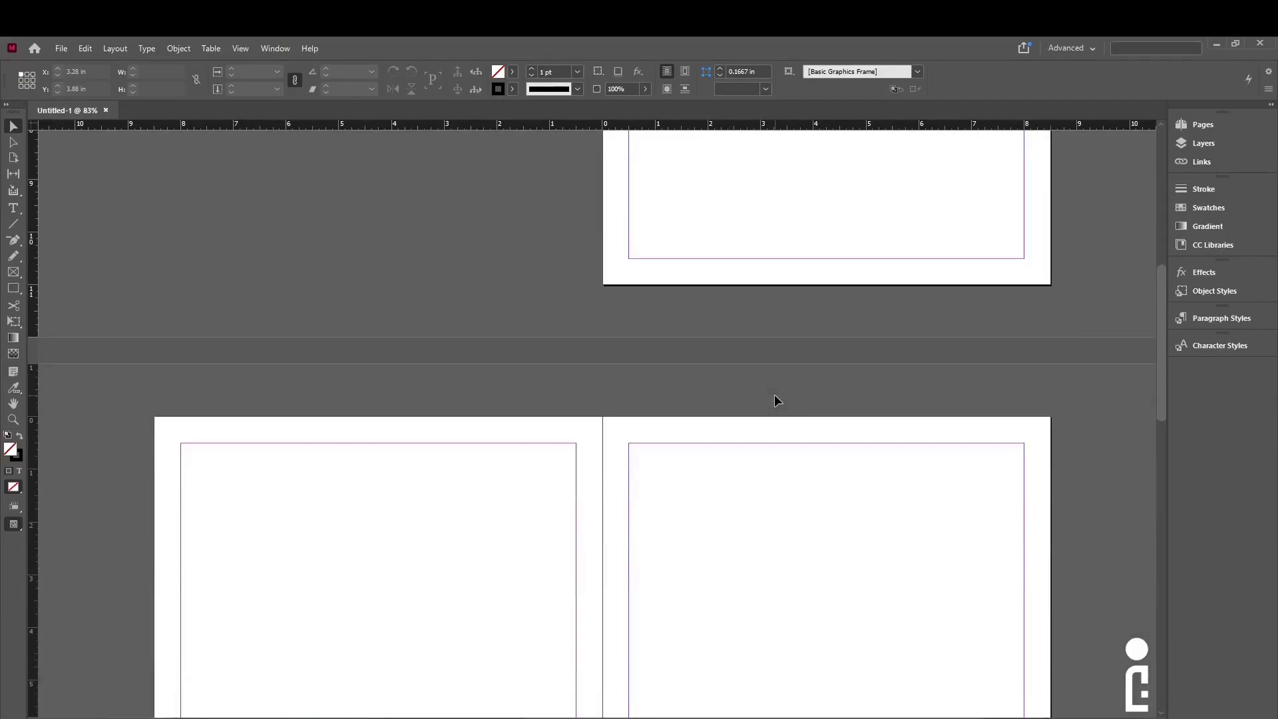
scroll(775, 396, "up", 1)
scroll(775, 396, "down", 4)
scroll(775, 396, "up", 3)
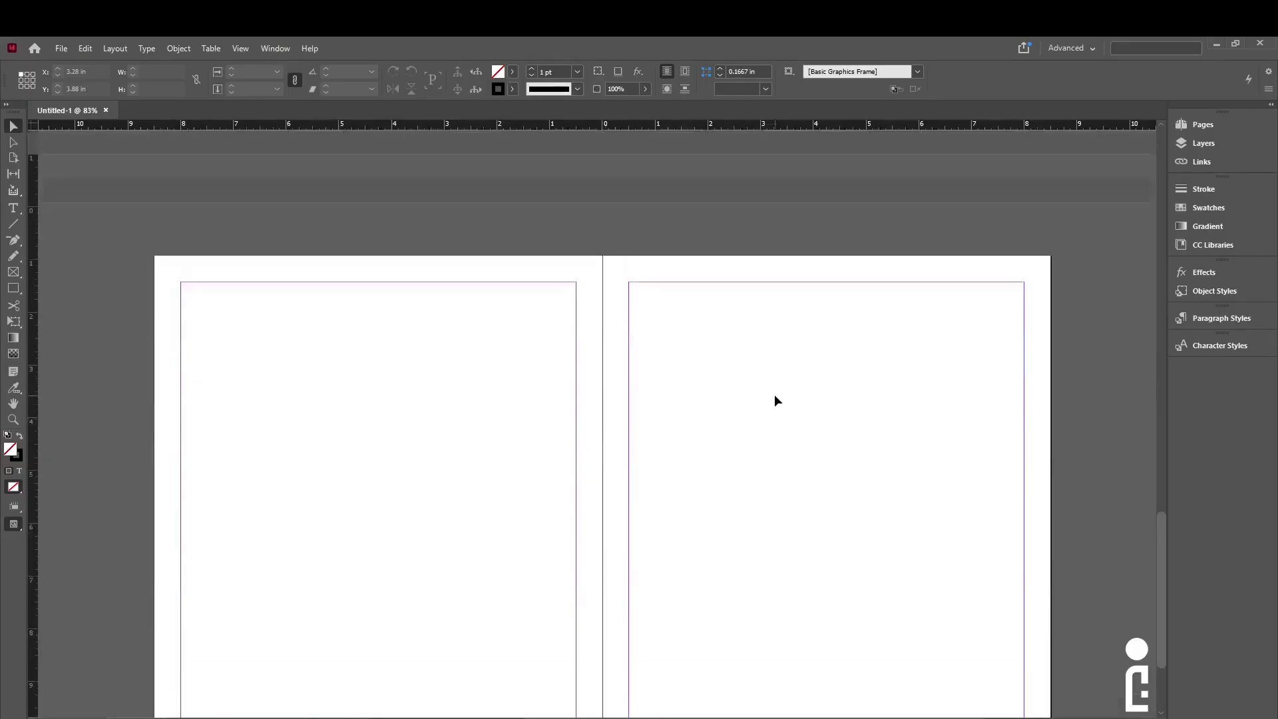
scroll(775, 396, "down", 2)
scroll(775, 400, "up", 10)
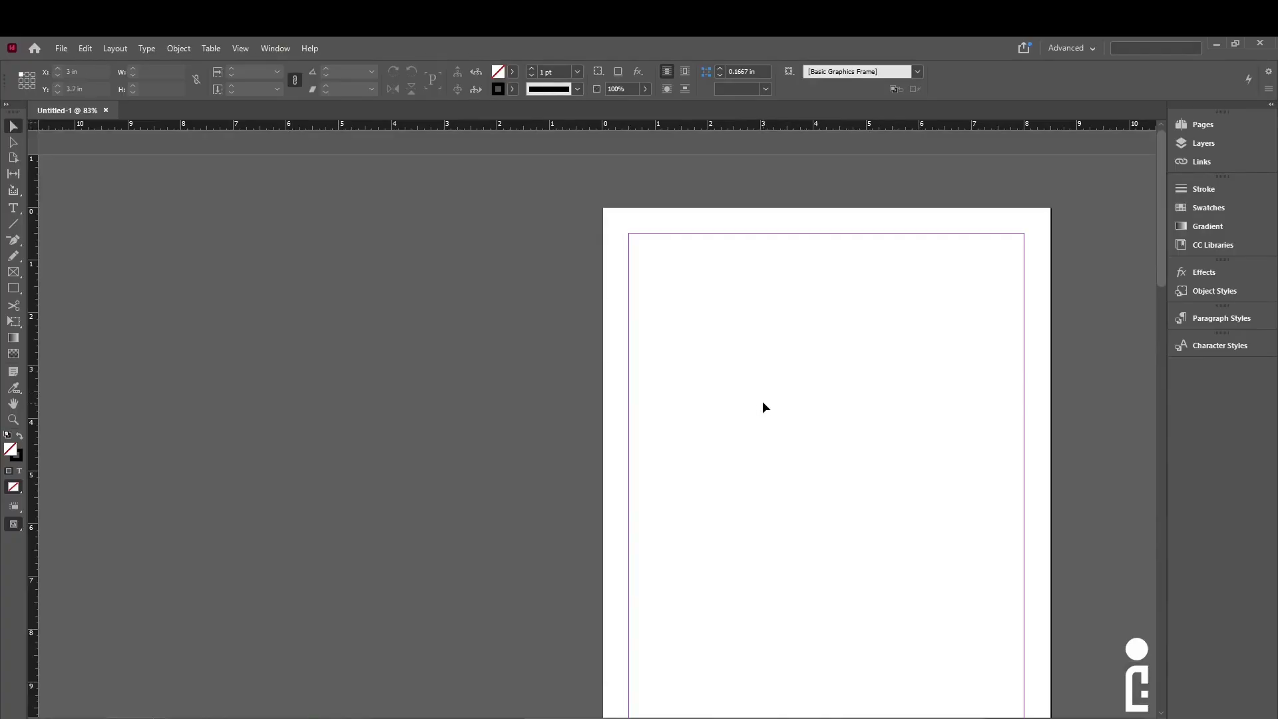
scroll(763, 403, "down", 5)
scroll(763, 404, "up", 5)
Step: Switch the document's page orientation to landscape in Document Setup, previewing the change and comparing it with portrait
left_click(61, 49)
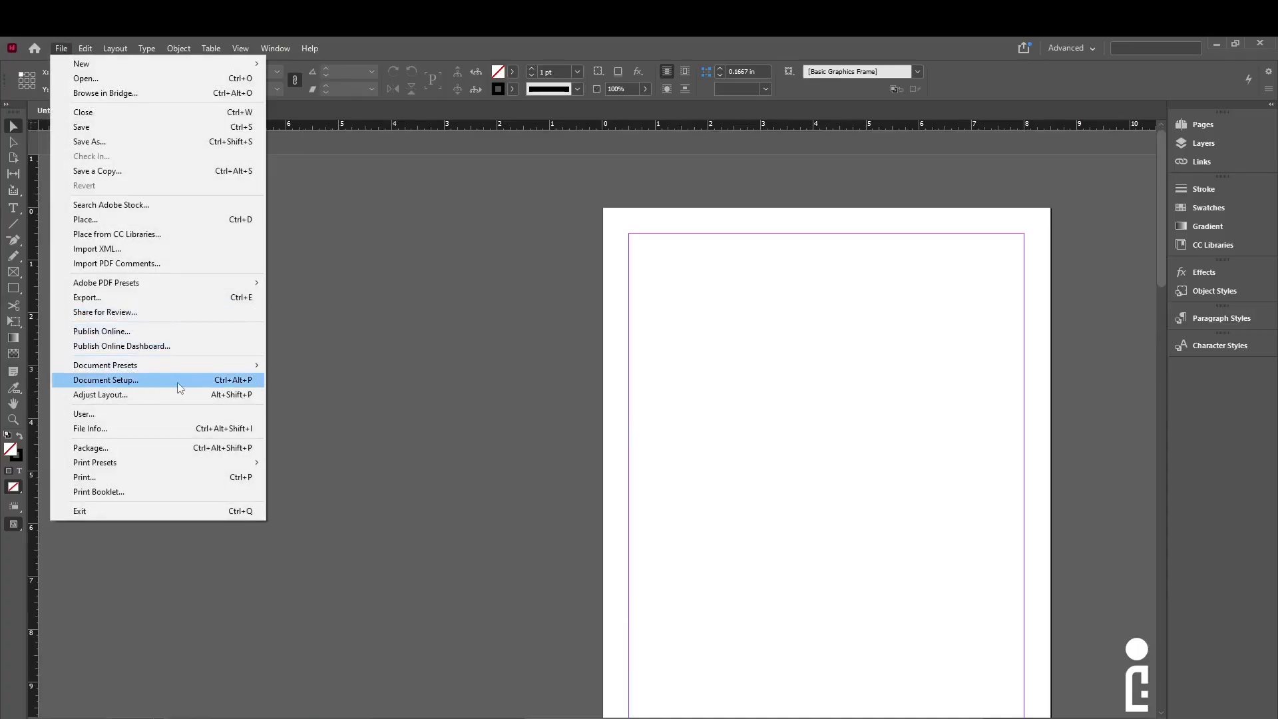
left_click(247, 384)
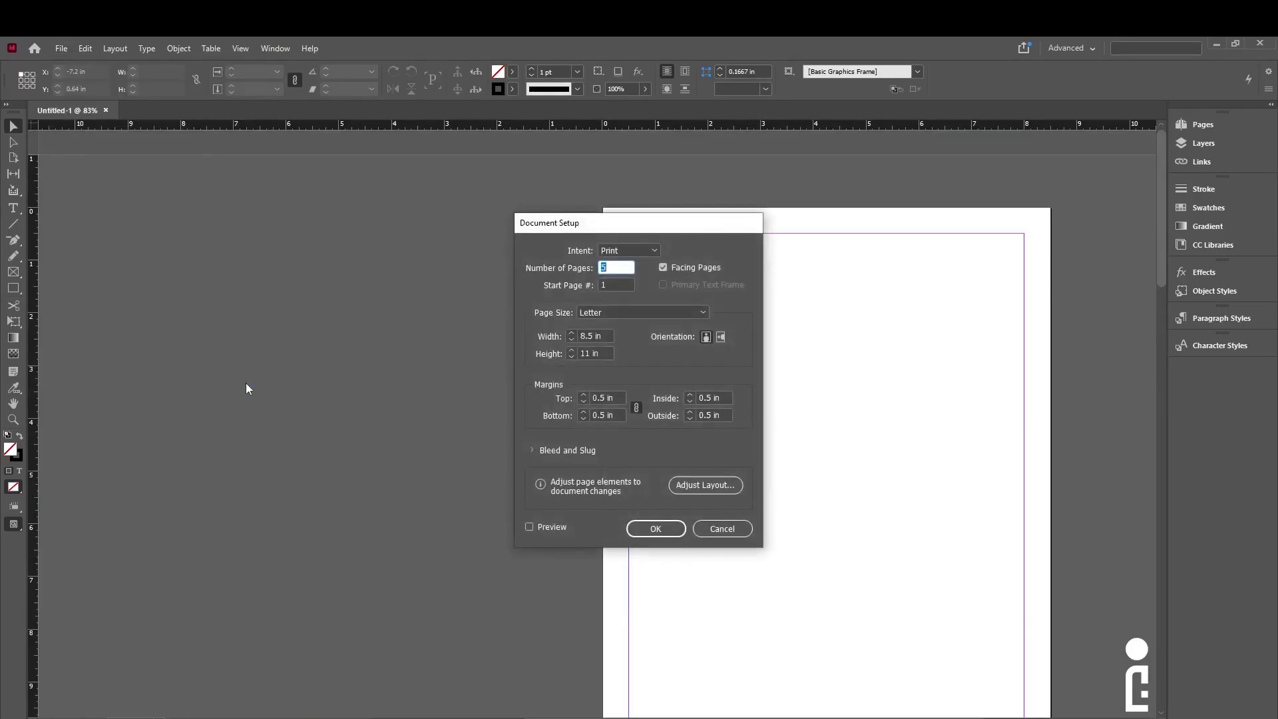
left_click_drag(589, 230, 412, 227)
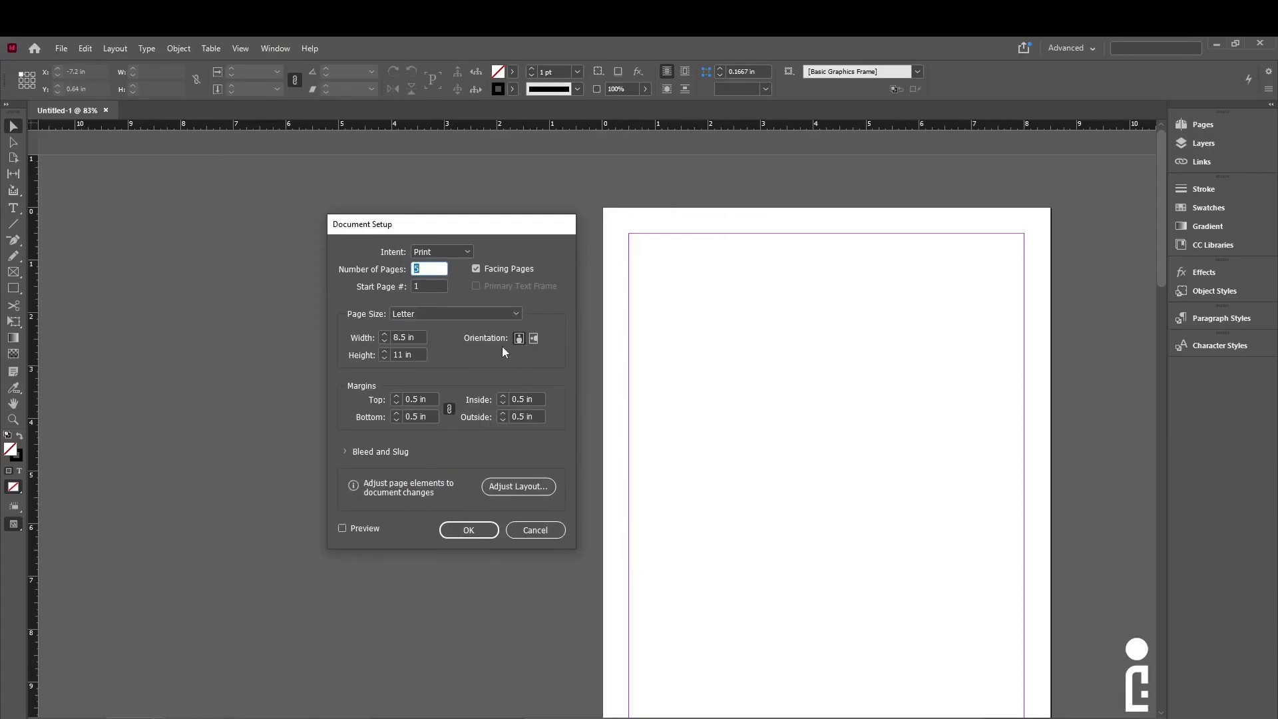
left_click(531, 341)
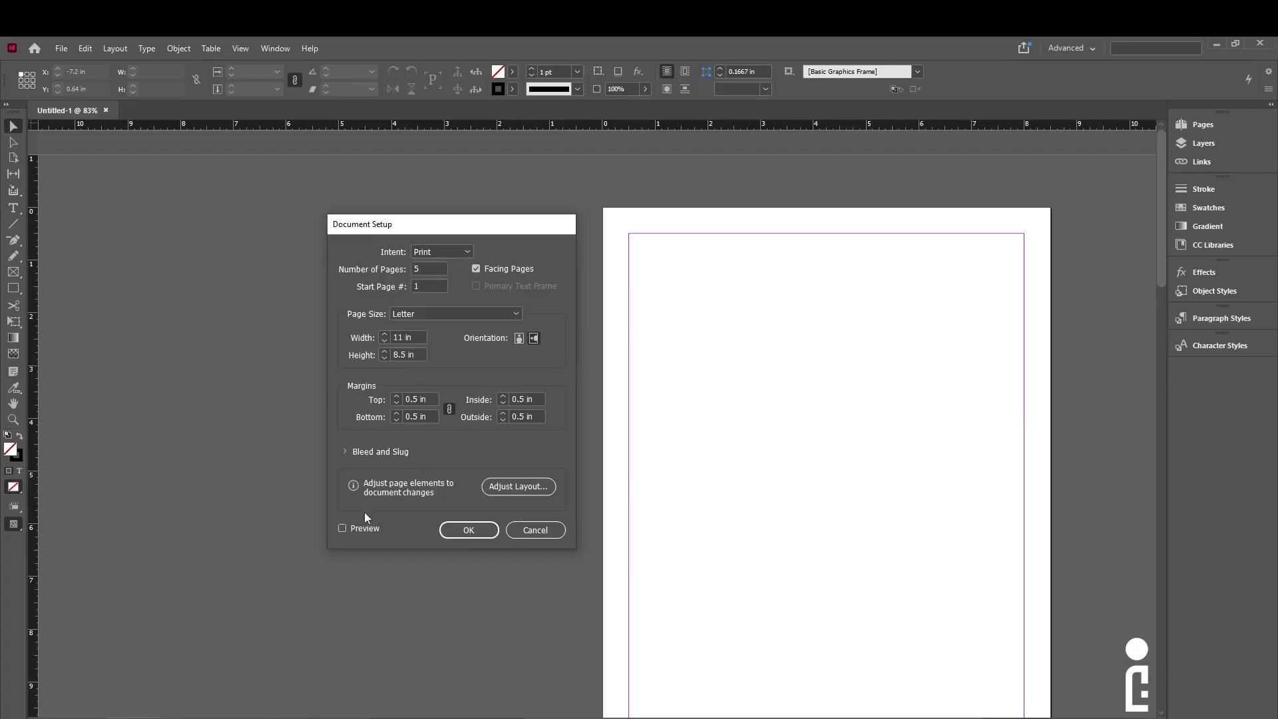
left_click(353, 529)
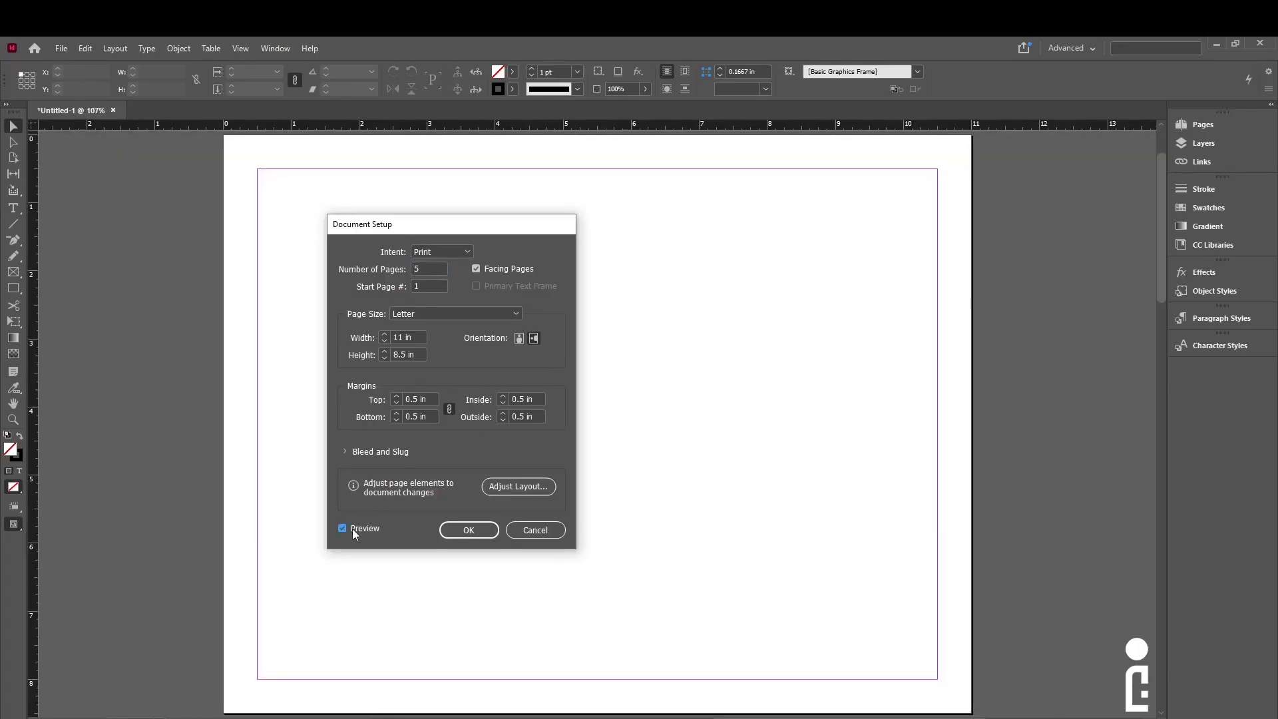
left_click(520, 339)
left_click(533, 339)
left_click(518, 339)
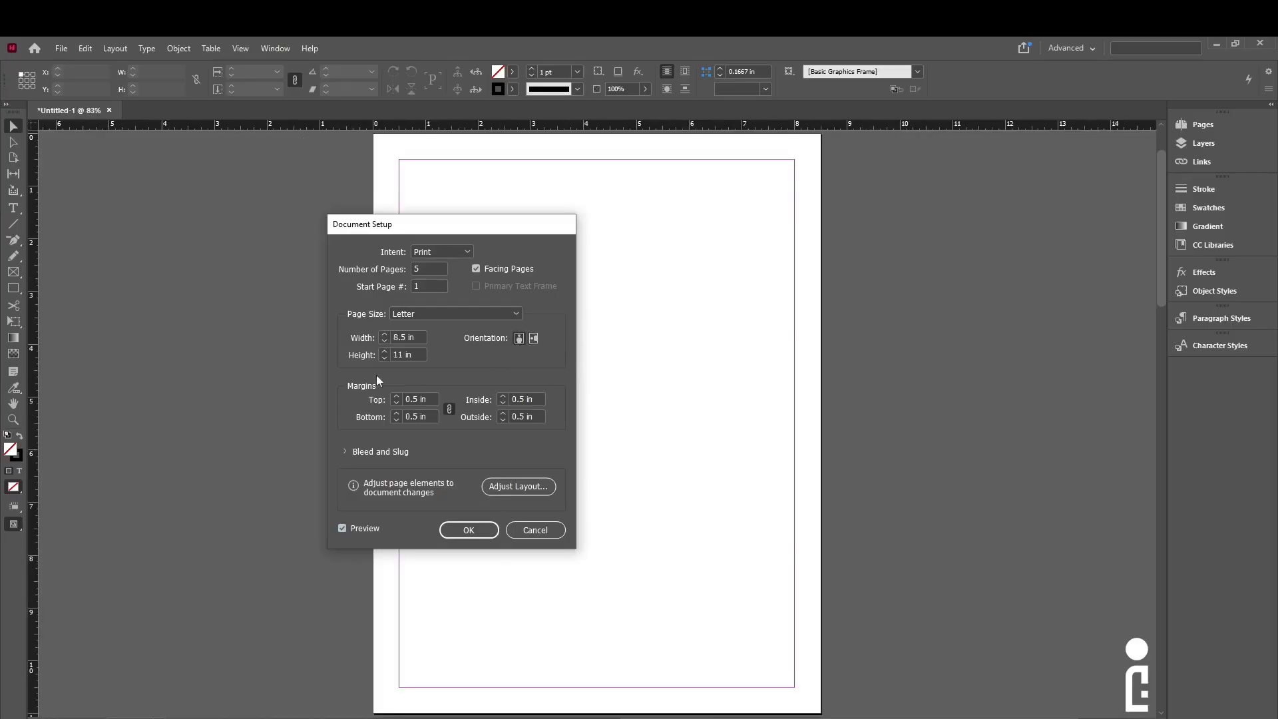
left_click(533, 338)
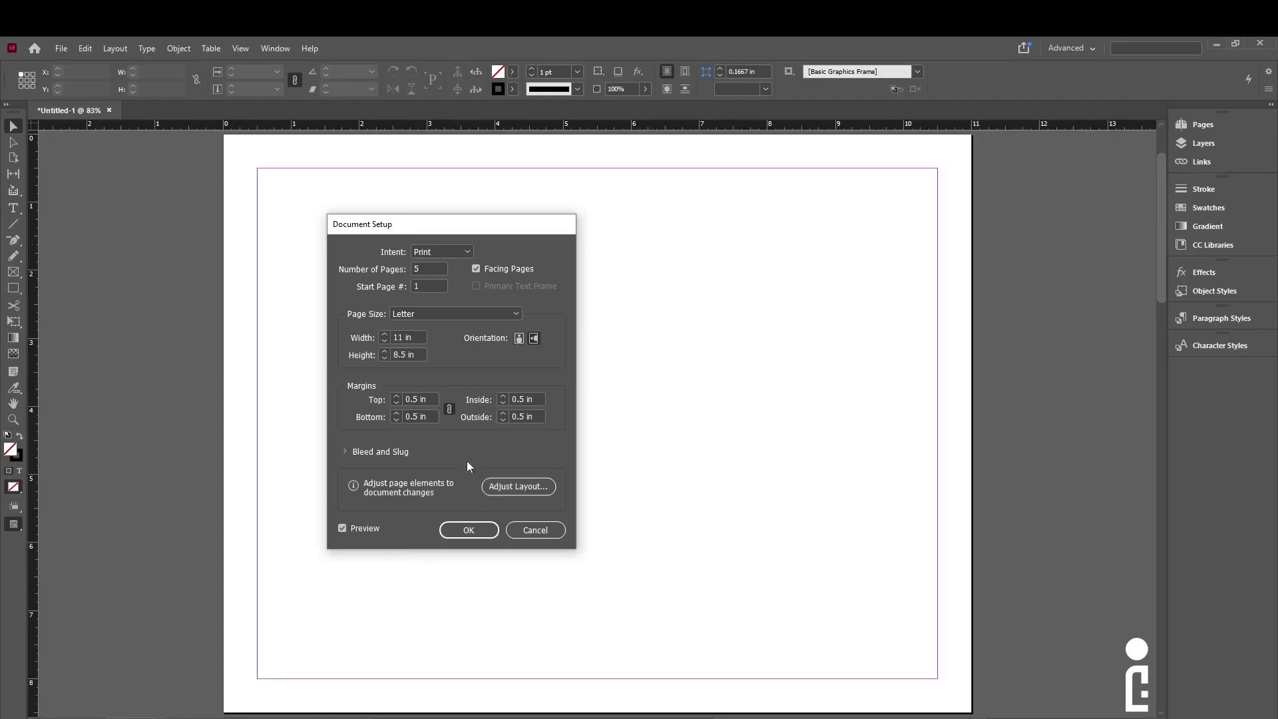
Step: Try narrowing all four linked page margins to 0.0625 in while previewing the page
left_click(395, 403)
left_click(395, 403)
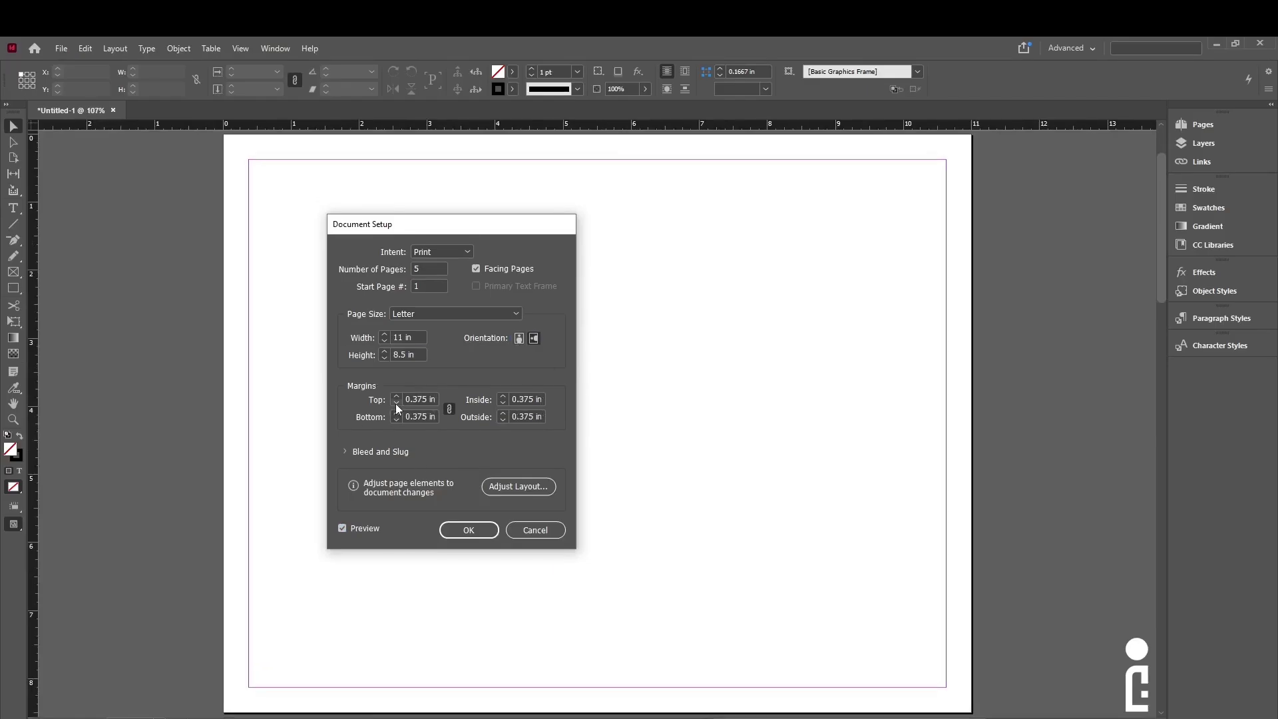
left_click(396, 403)
left_click(396, 404)
left_click(396, 403)
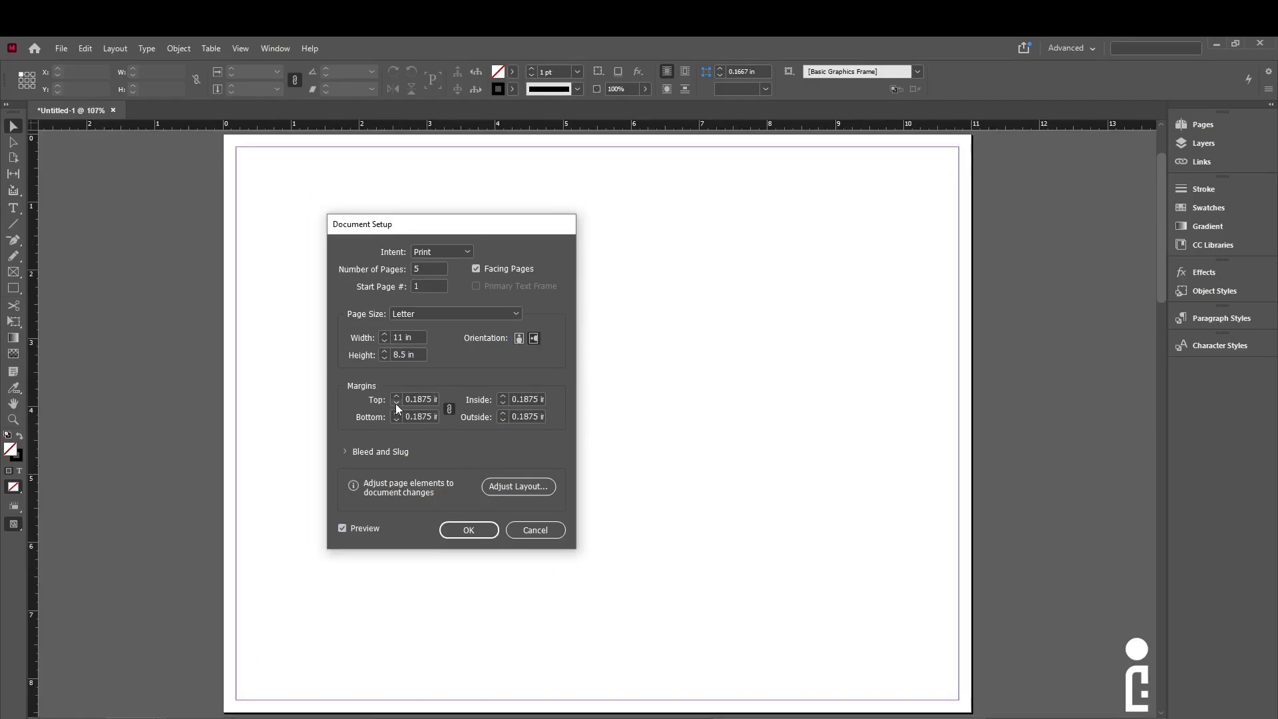
left_click(396, 403)
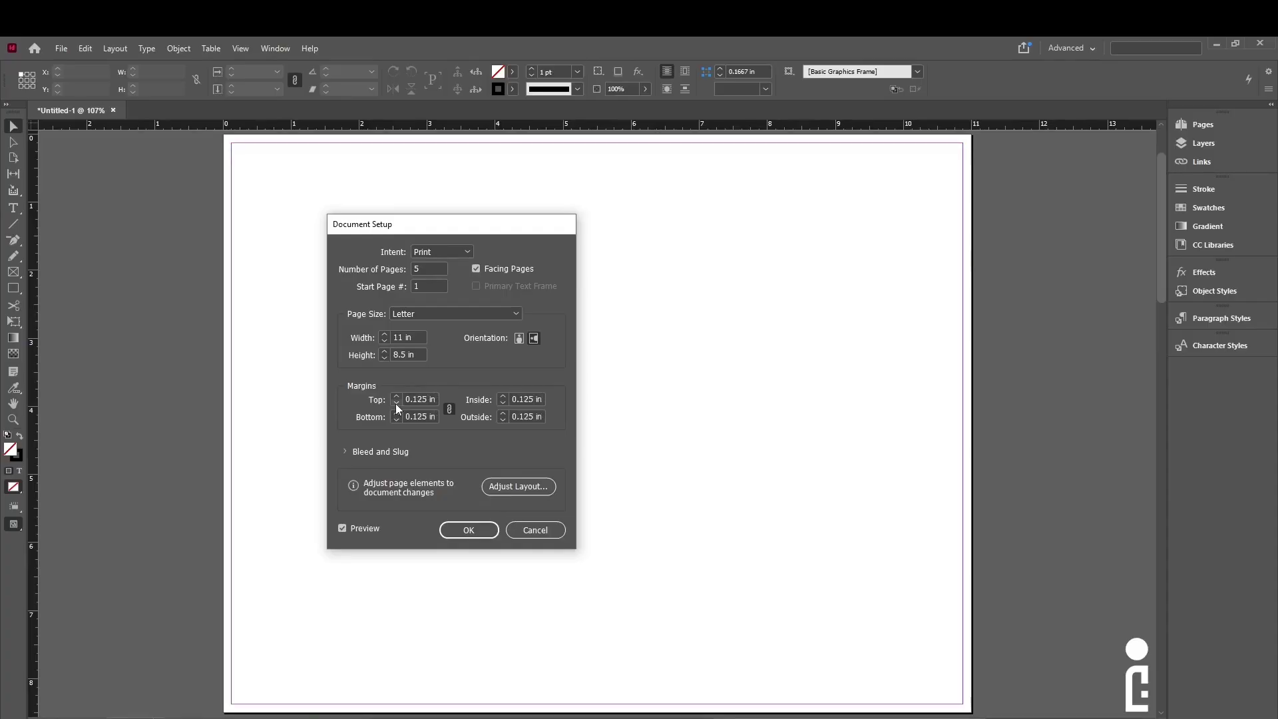
left_click(397, 403)
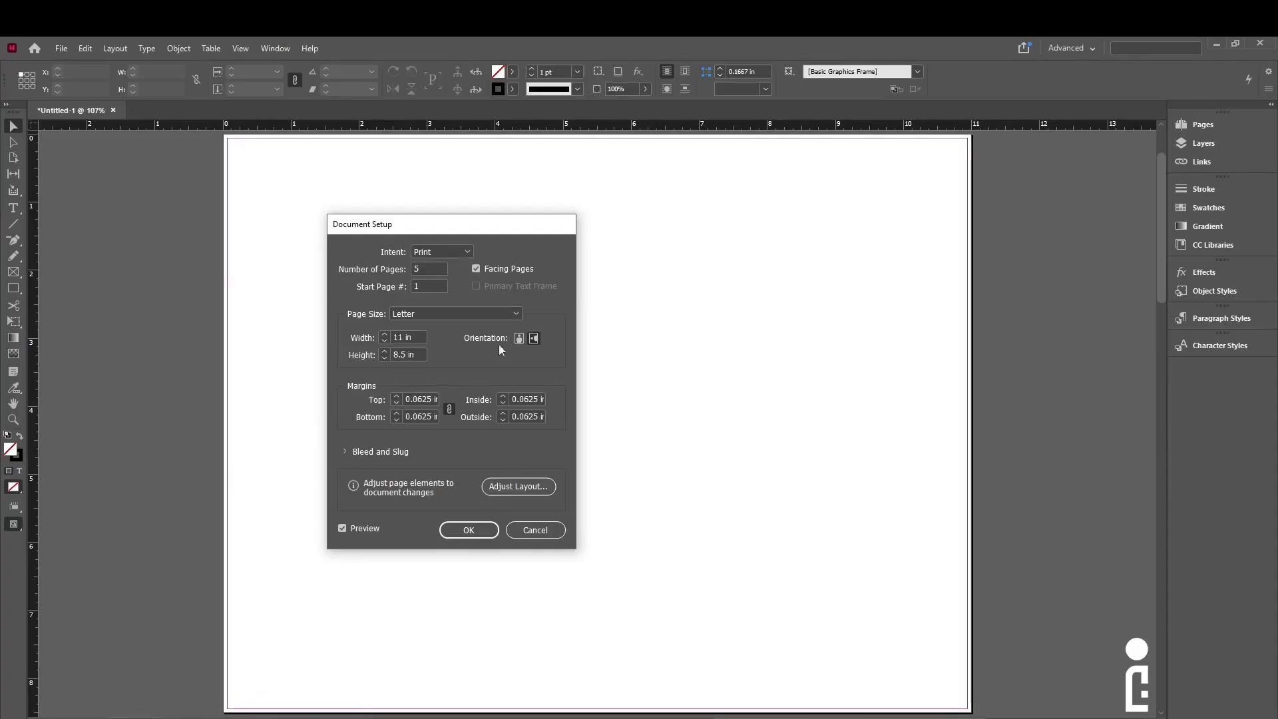
Step: Set all four linked page margins to 0.625 in, trying wider margins of 0.8125 in first
left_click(395, 398)
left_click(396, 398)
left_click(395, 398)
left_click(395, 398)
left_click(396, 398)
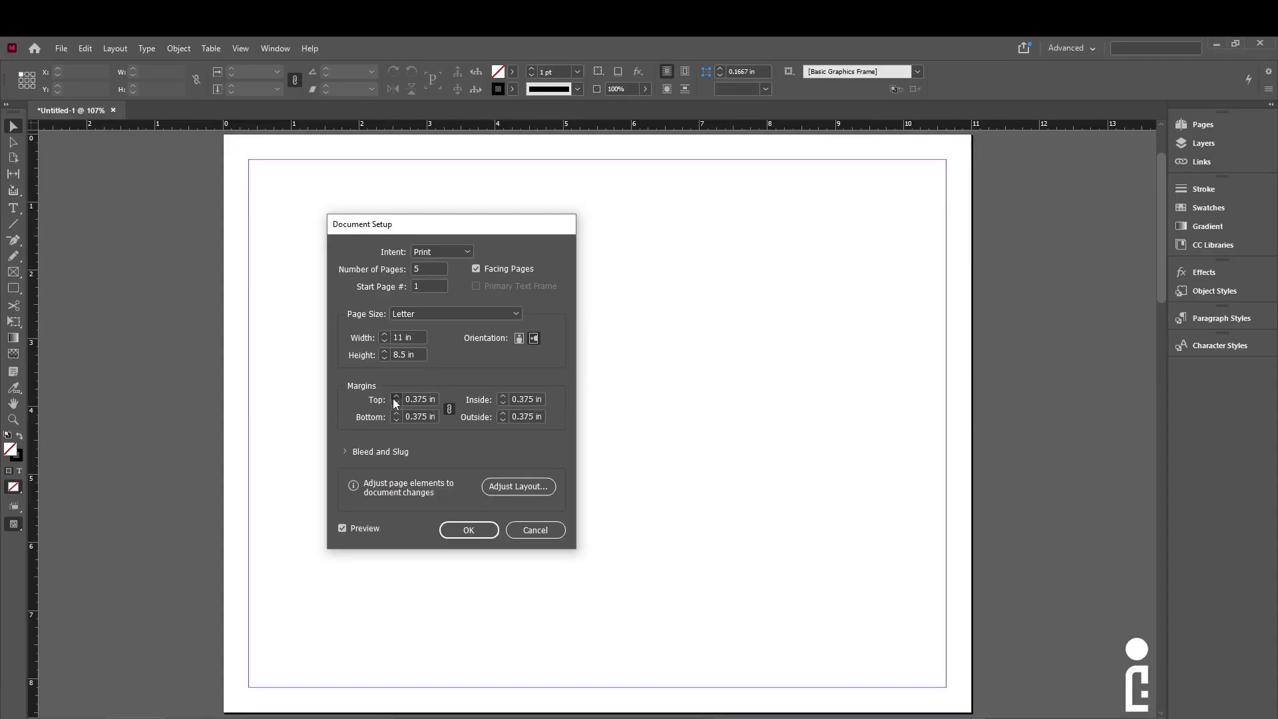
left_click(395, 398)
left_click(396, 398)
left_click(396, 398)
left_click(395, 398)
left_click(395, 398)
left_click(396, 398)
left_click(395, 398)
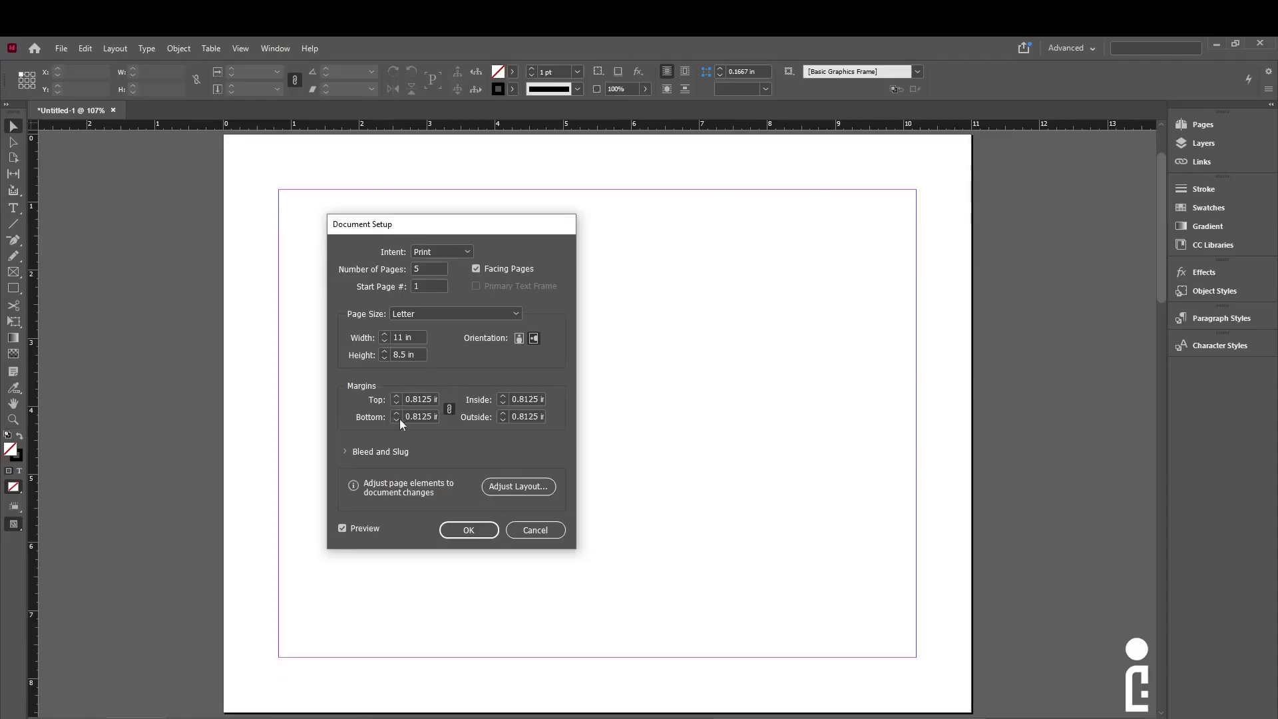
left_click(396, 403)
left_click(395, 403)
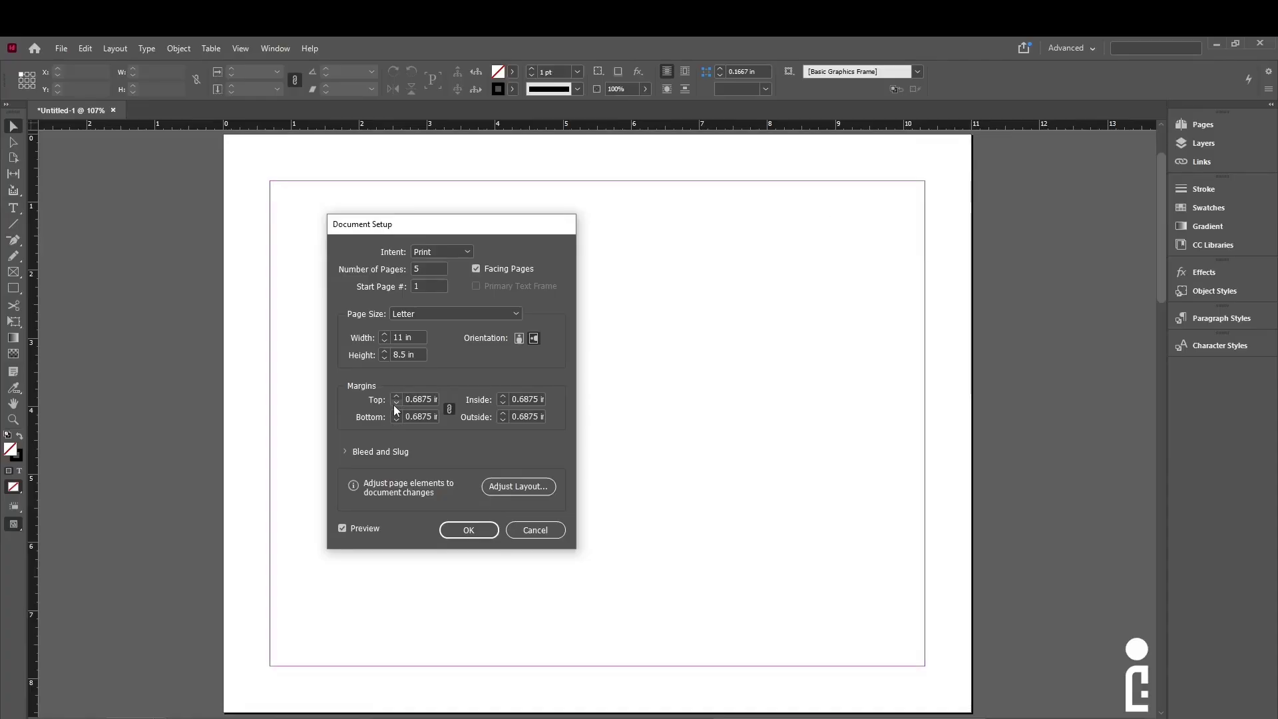
left_click(396, 403)
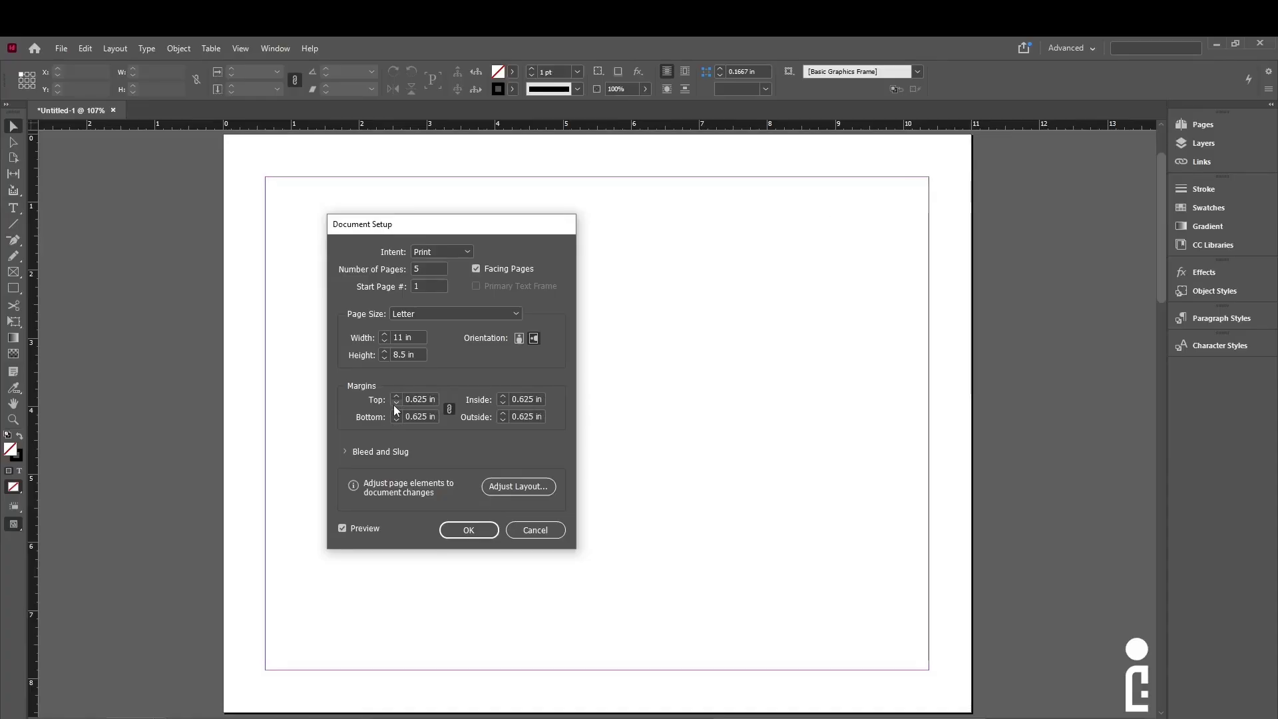
Step: Set the bleed to 0.1 in on all sides, previewing 0.5 in and 0.2 in bleeds first
left_click(343, 451)
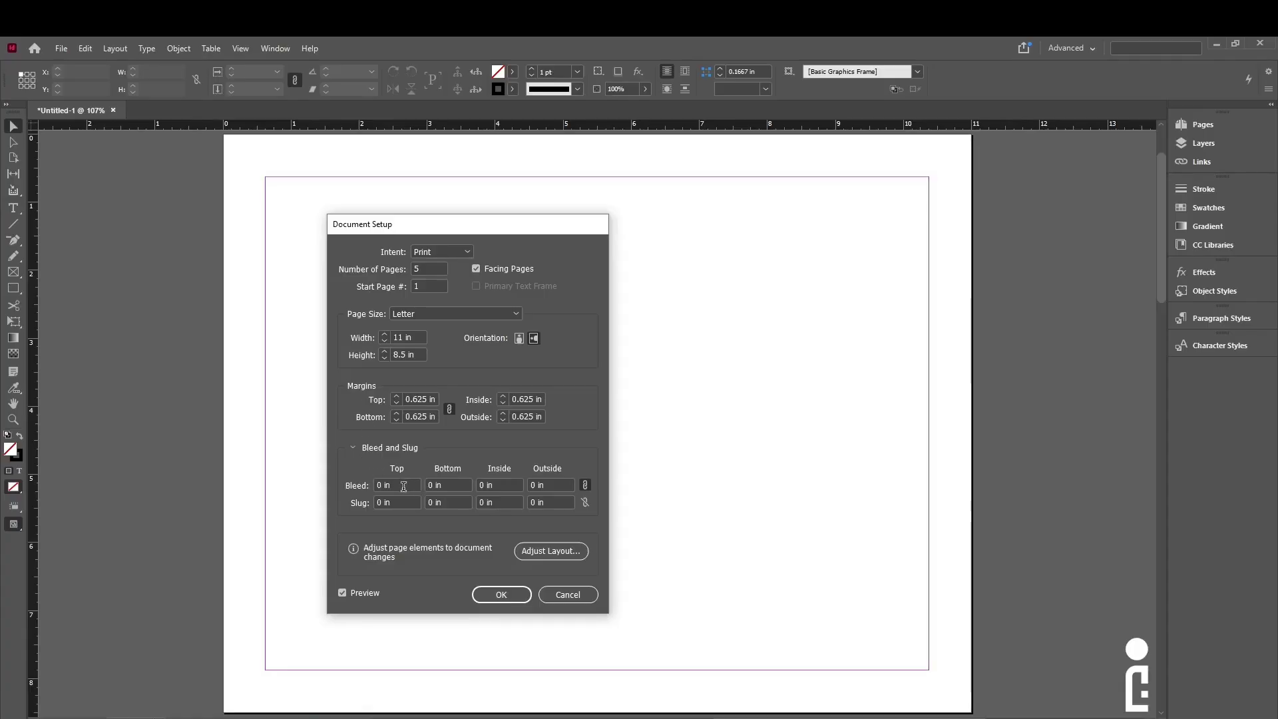
left_click_drag(403, 486, 362, 486)
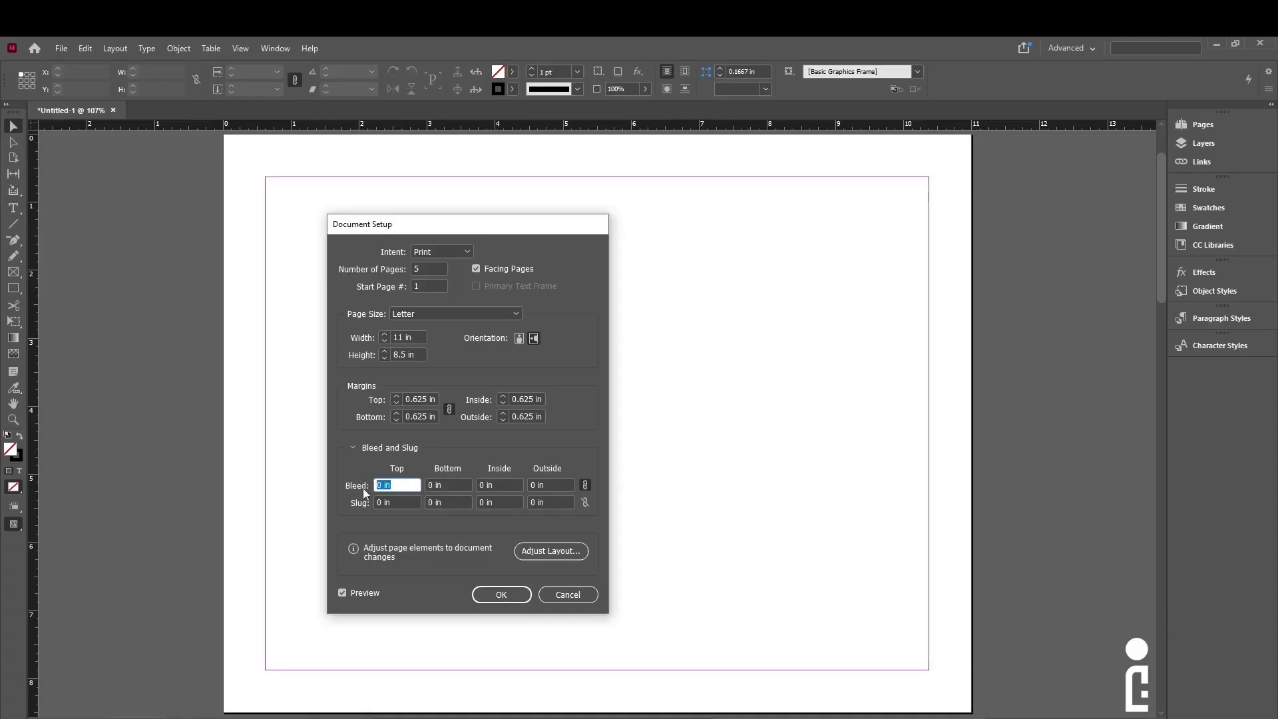
type(".5")
left_click(498, 485)
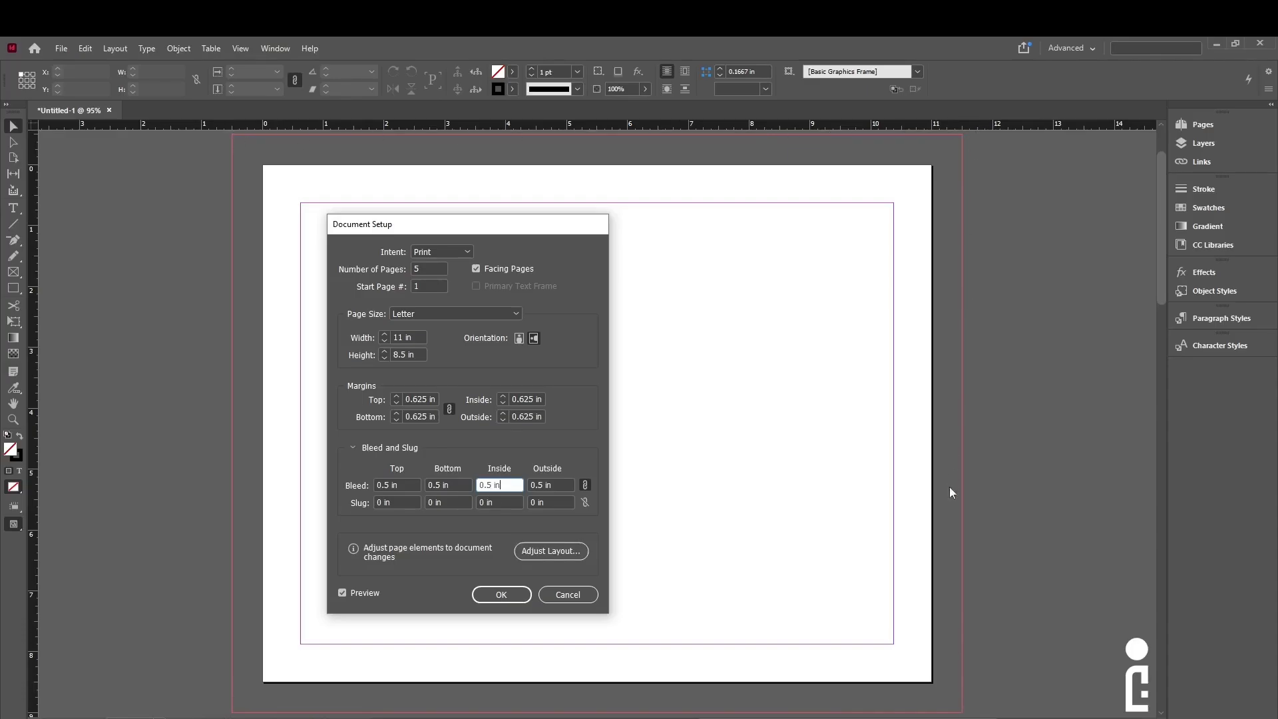
key("shift+Tab")
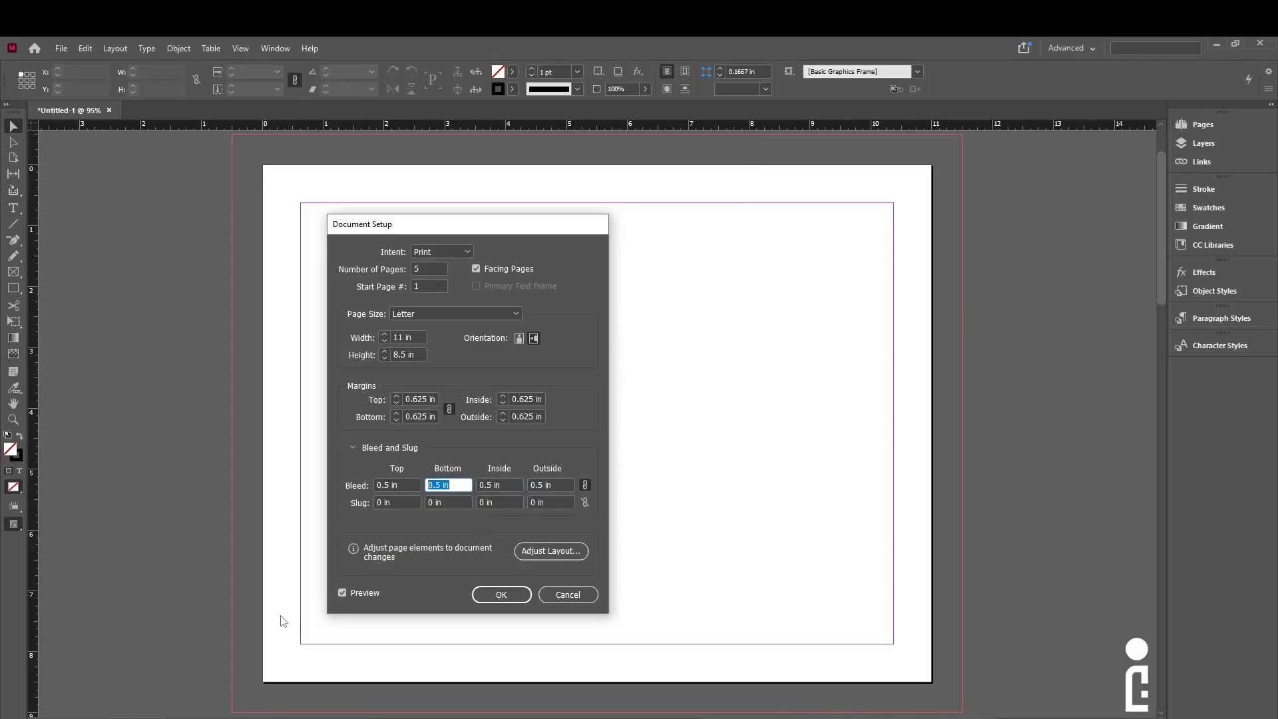
left_click(406, 484)
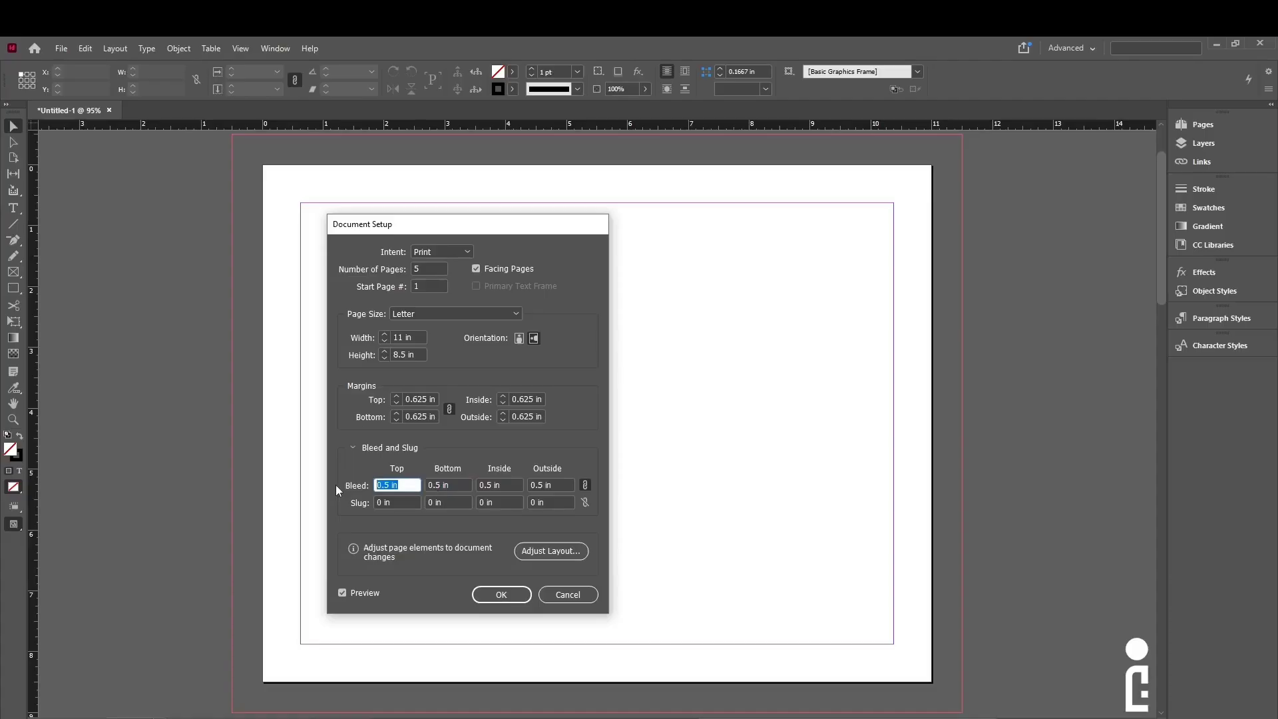
type(".2")
left_click(454, 487)
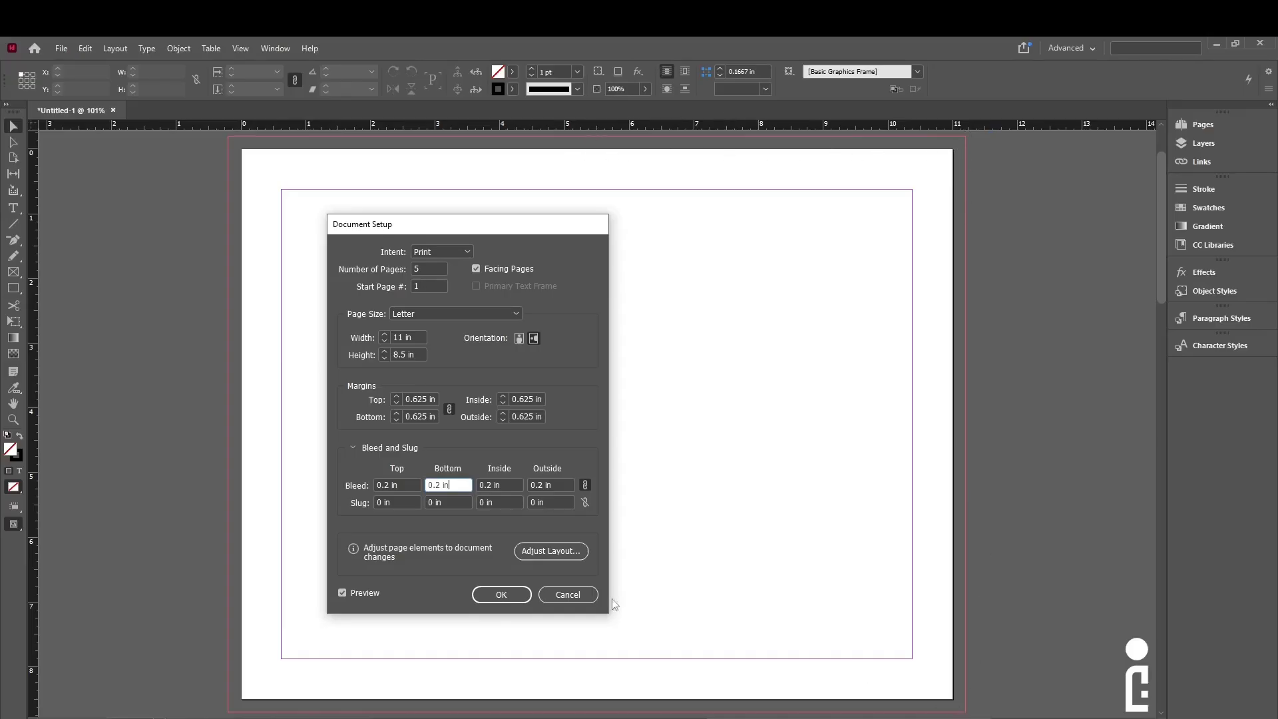
left_click(418, 484)
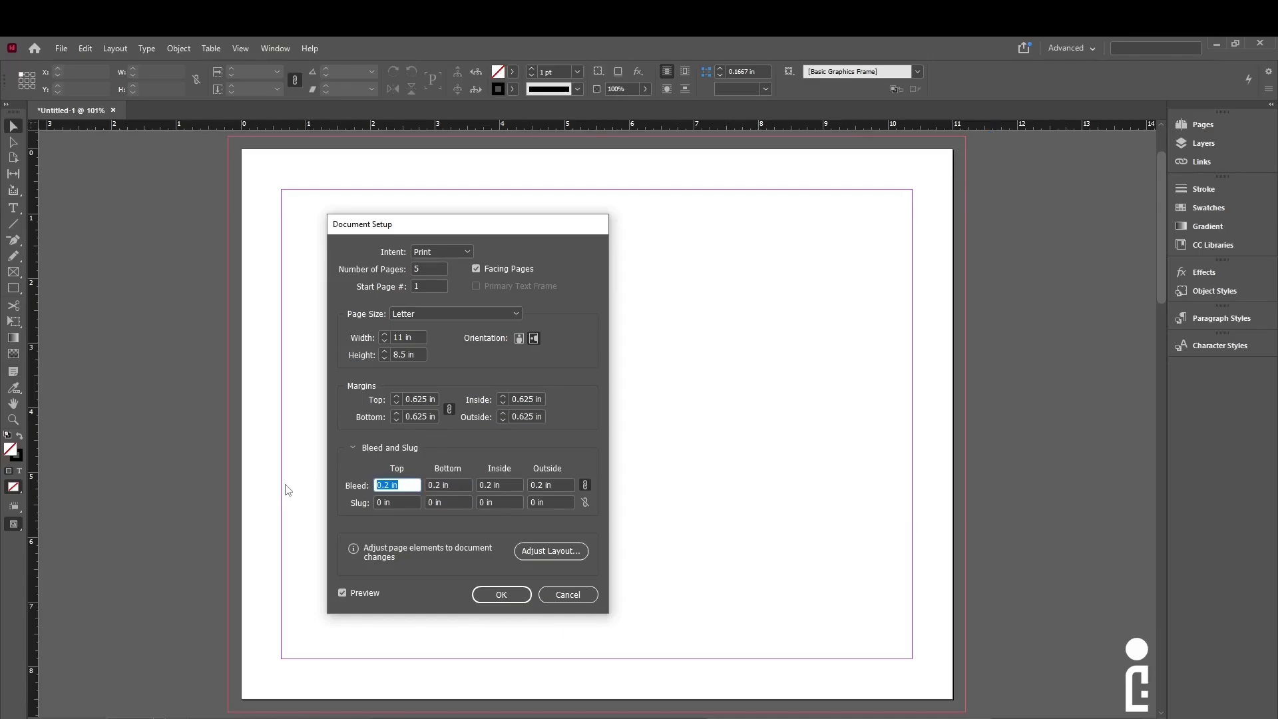
type("0.1")
key("Tab")
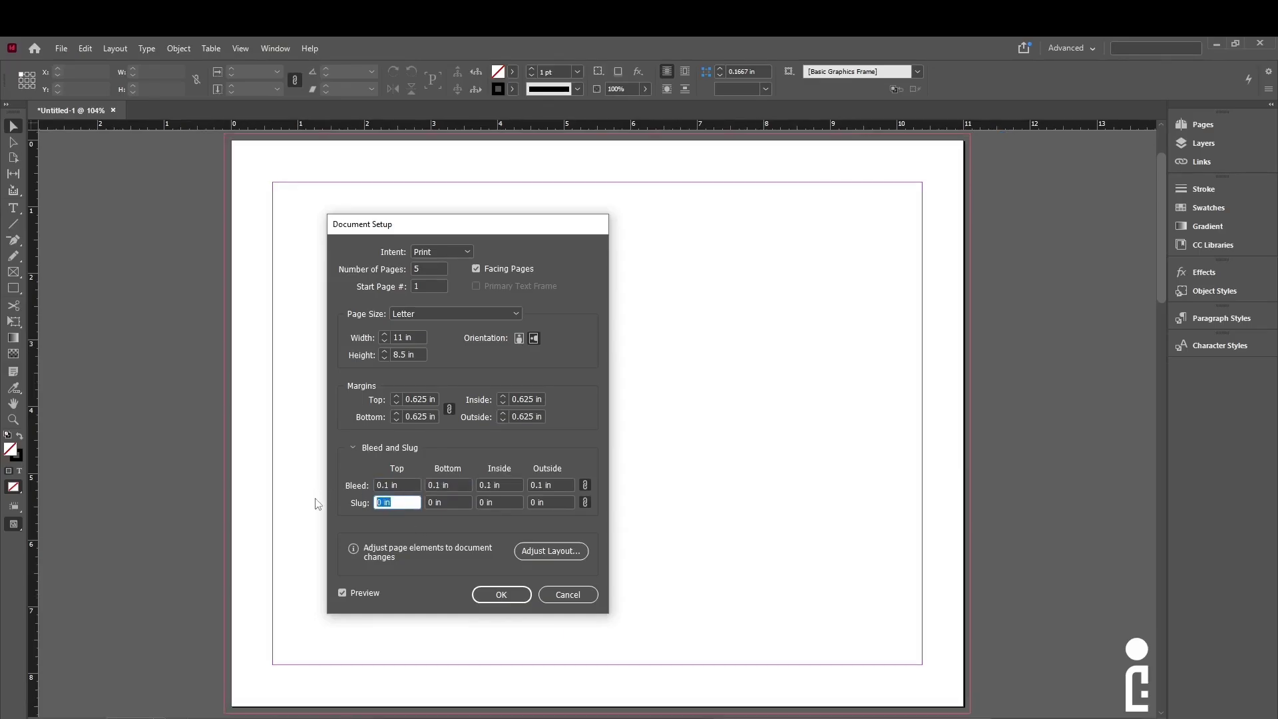
Step: Set the linked slug values to 0.3 in on all sides and apply the document setup
type(".3")
left_click(441, 503)
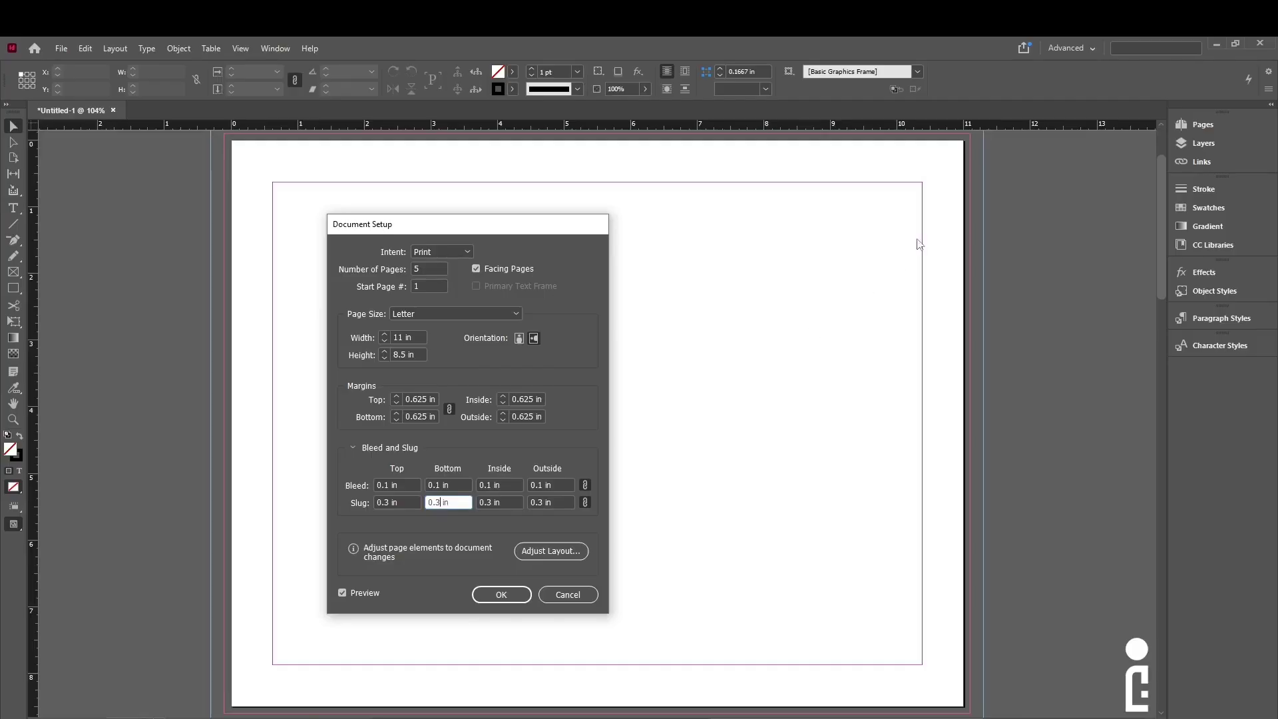
left_click(506, 595)
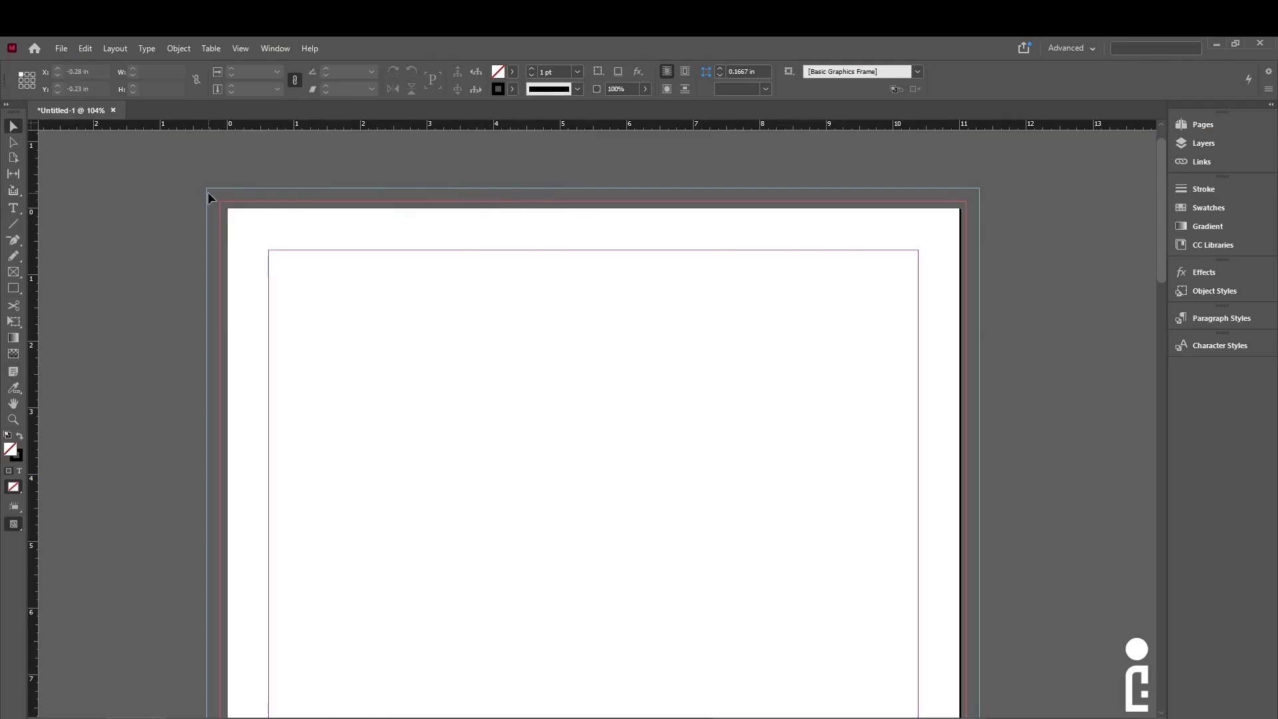
Step: Add a text frame with sample text, about 2.86 in wide and 0.3 in high, in the slug area above the first page
key("ctrl+=")
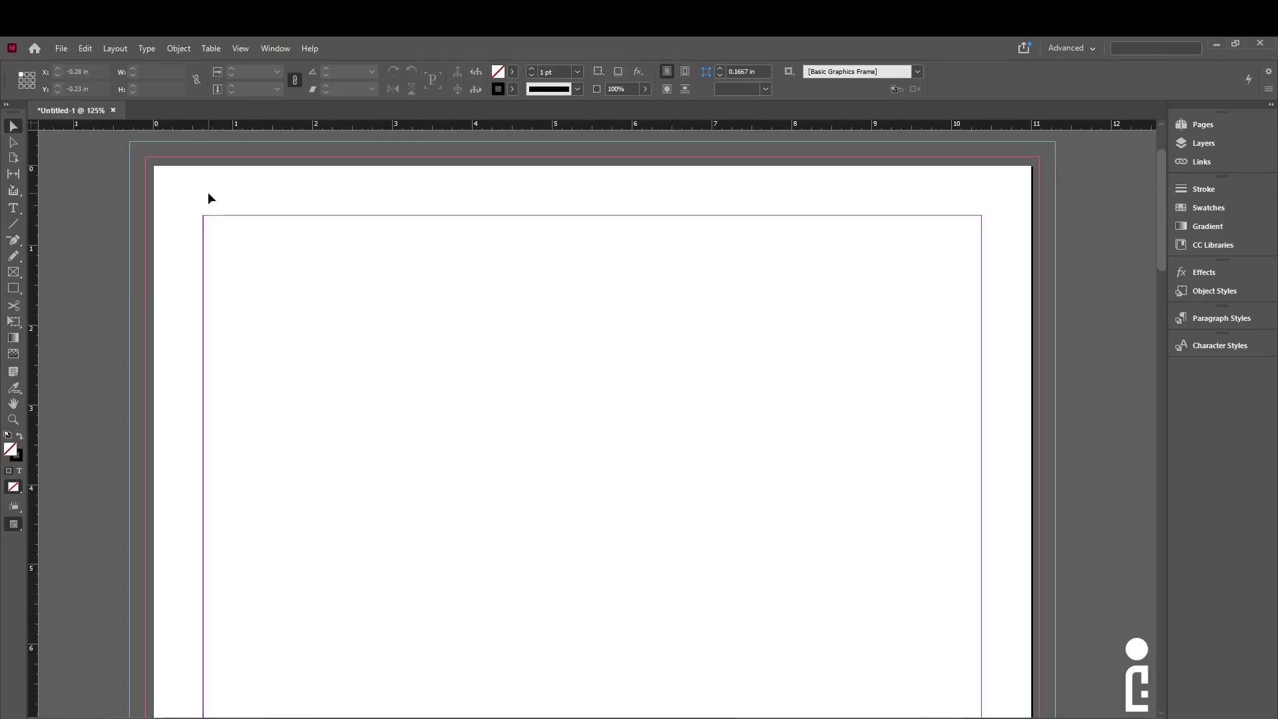
key("ctrl+=")
left_click_drag(195, 222, 348, 458)
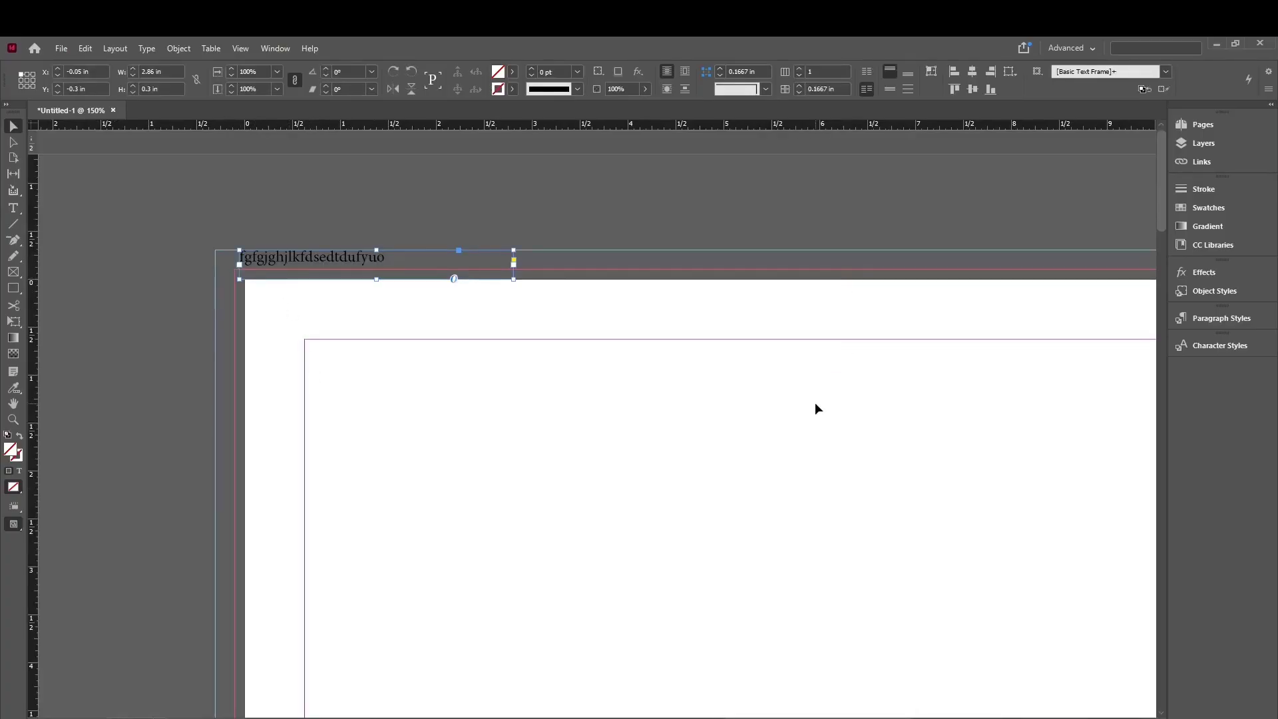
Step: Reset the slug to 0 in on all sides in Document Setup, preview and apply the change, and deselect the text frame
key("ctrl+0")
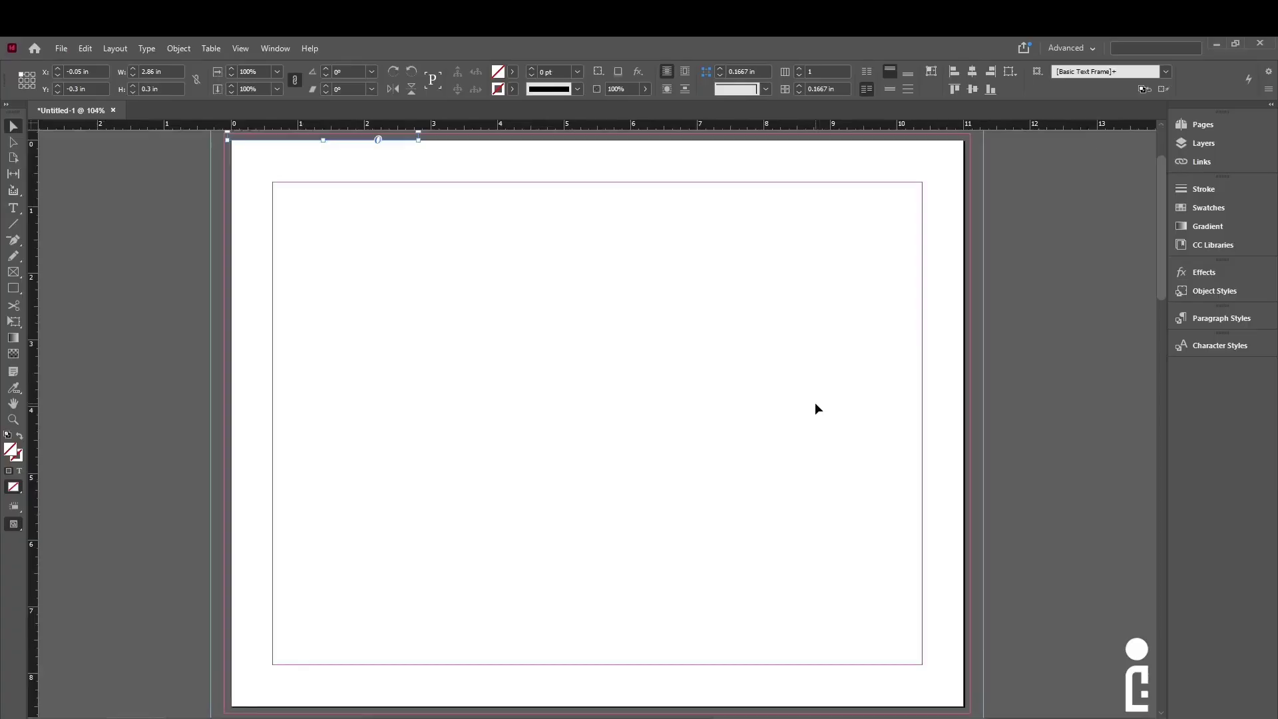
scroll(817, 408, "down", 15)
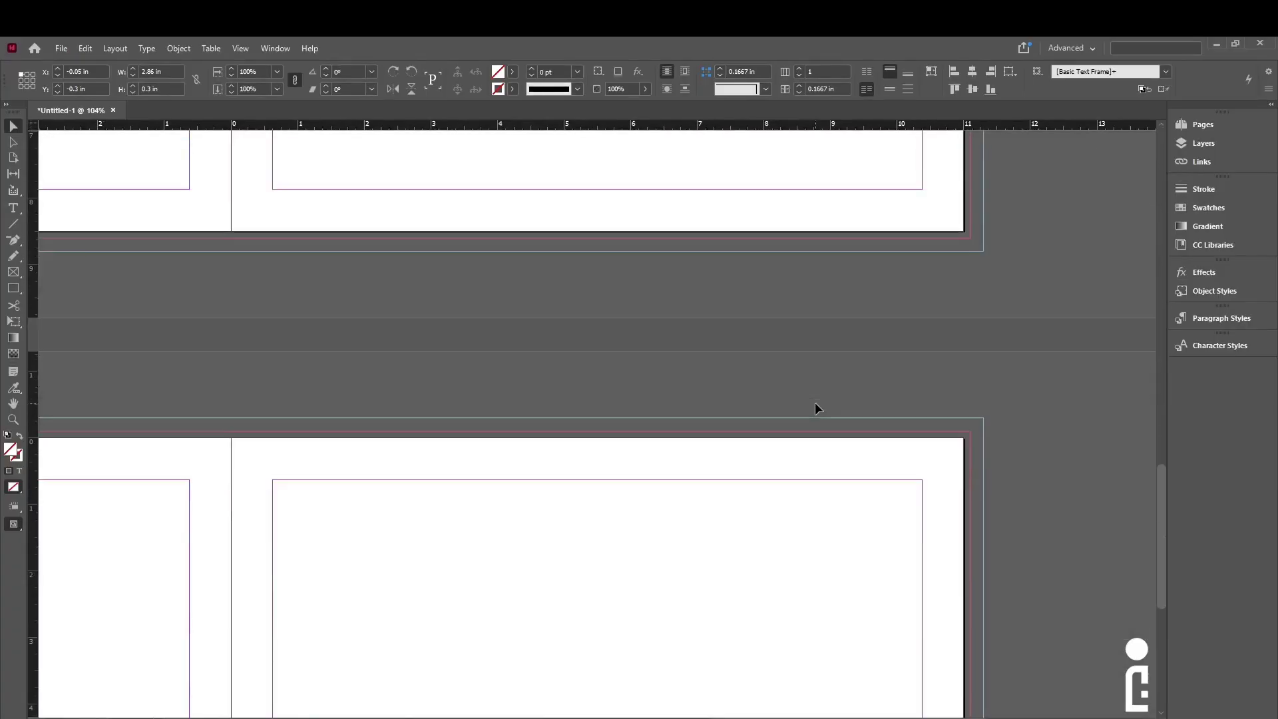
scroll(816, 405, "down", 6)
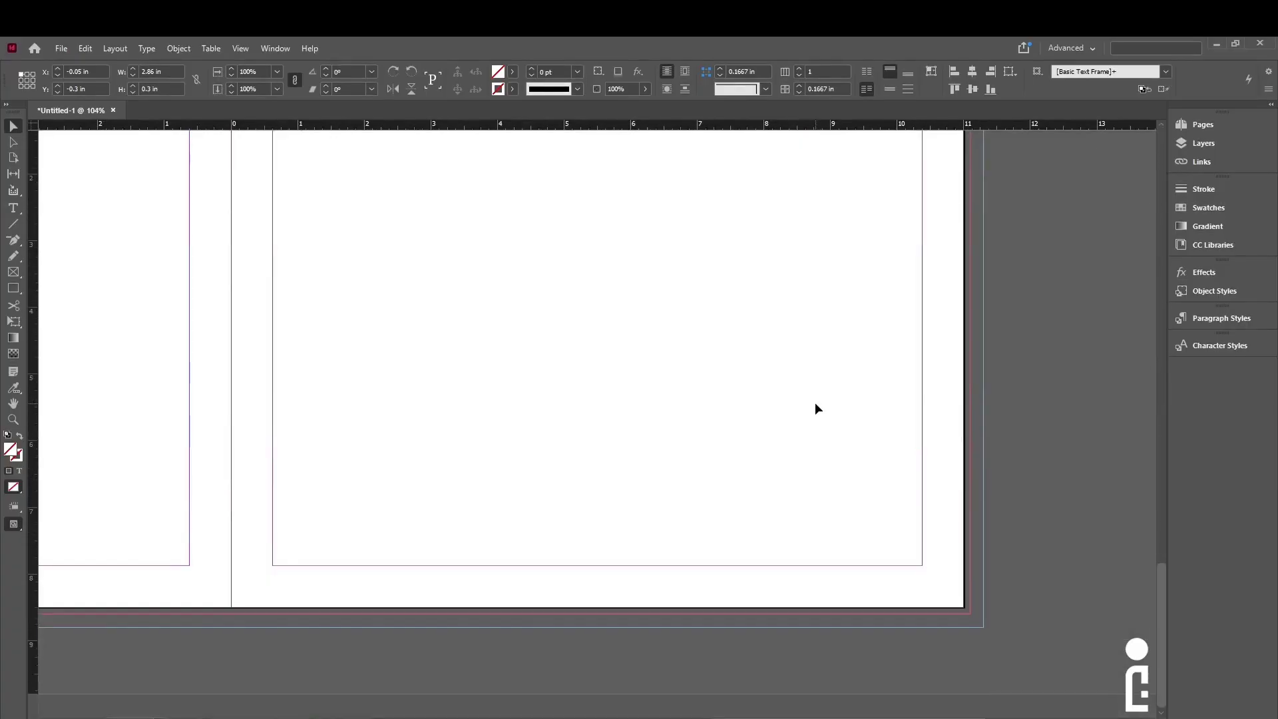
scroll(817, 408, "down", 12)
scroll(815, 402, "up", 8)
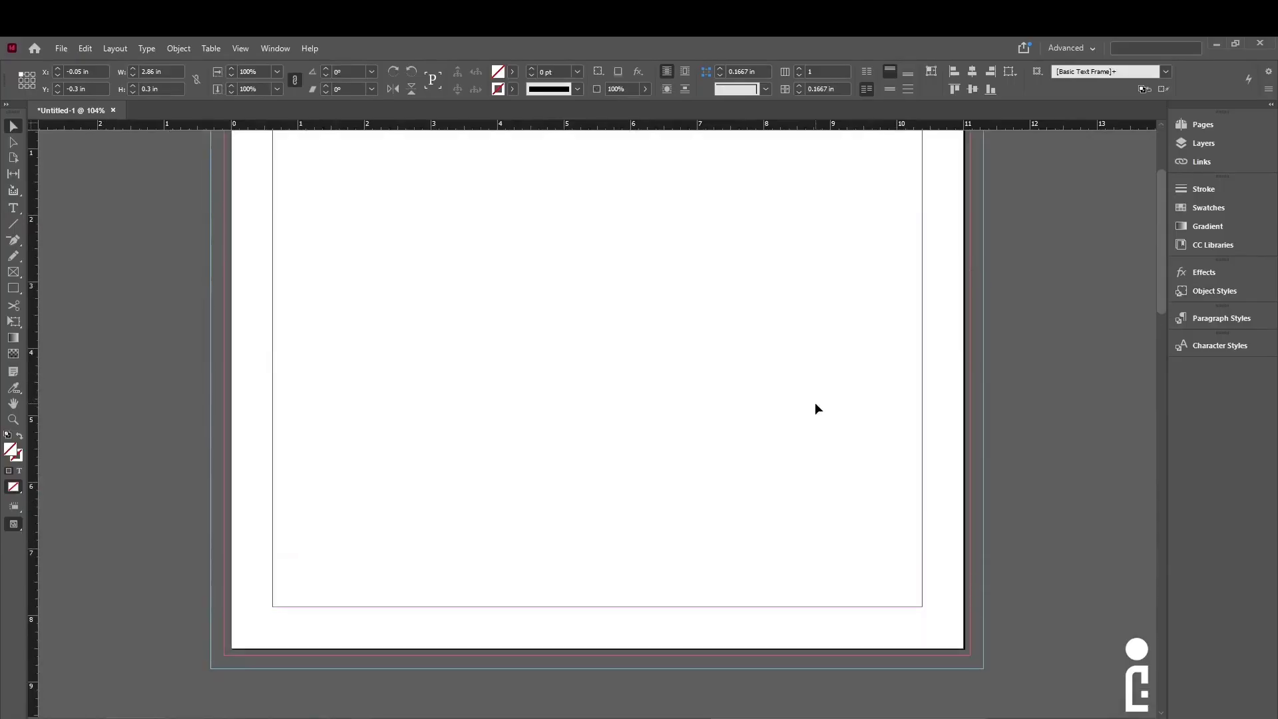
left_click(62, 51)
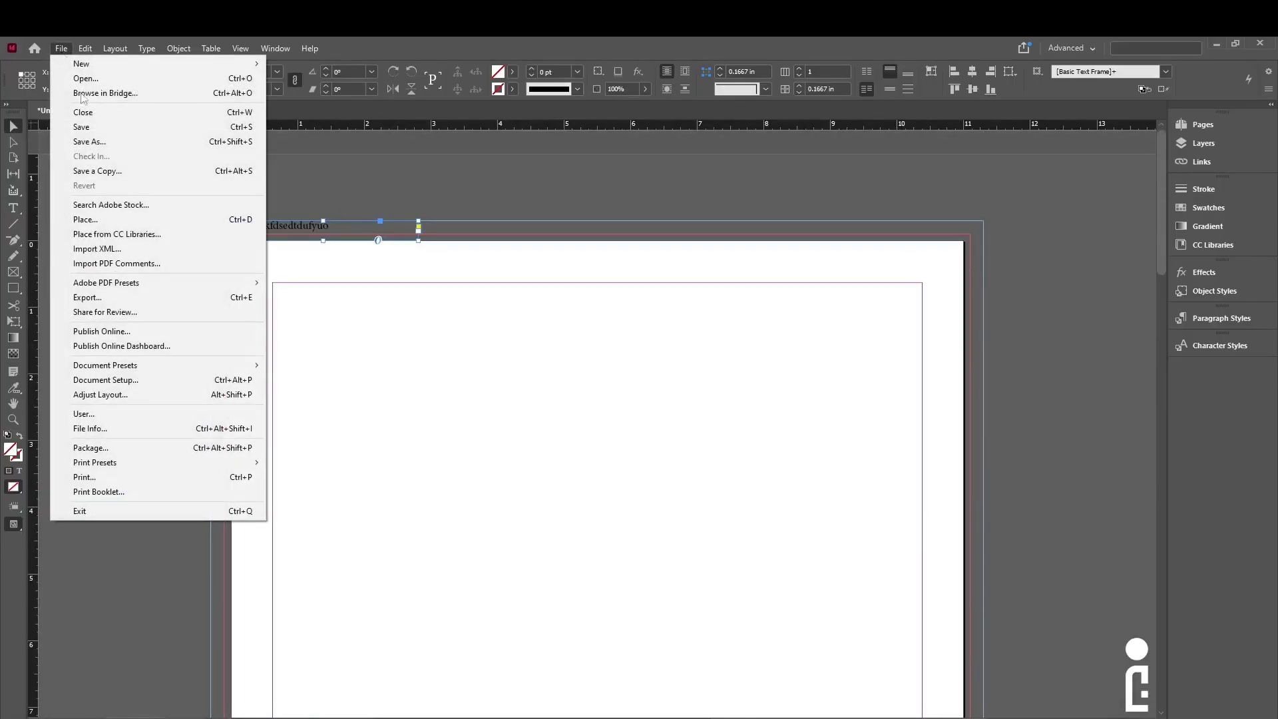
left_click(130, 380)
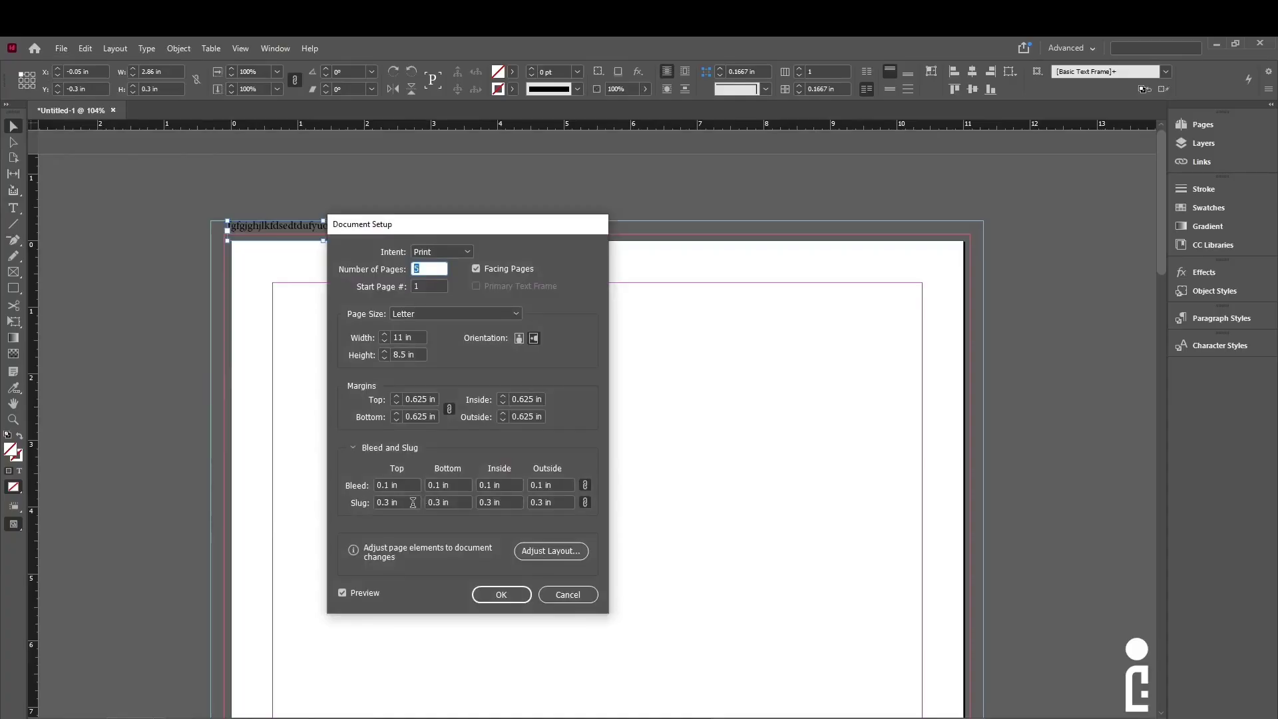
left_click_drag(420, 496, 358, 502)
left_click(362, 589)
left_click(355, 593)
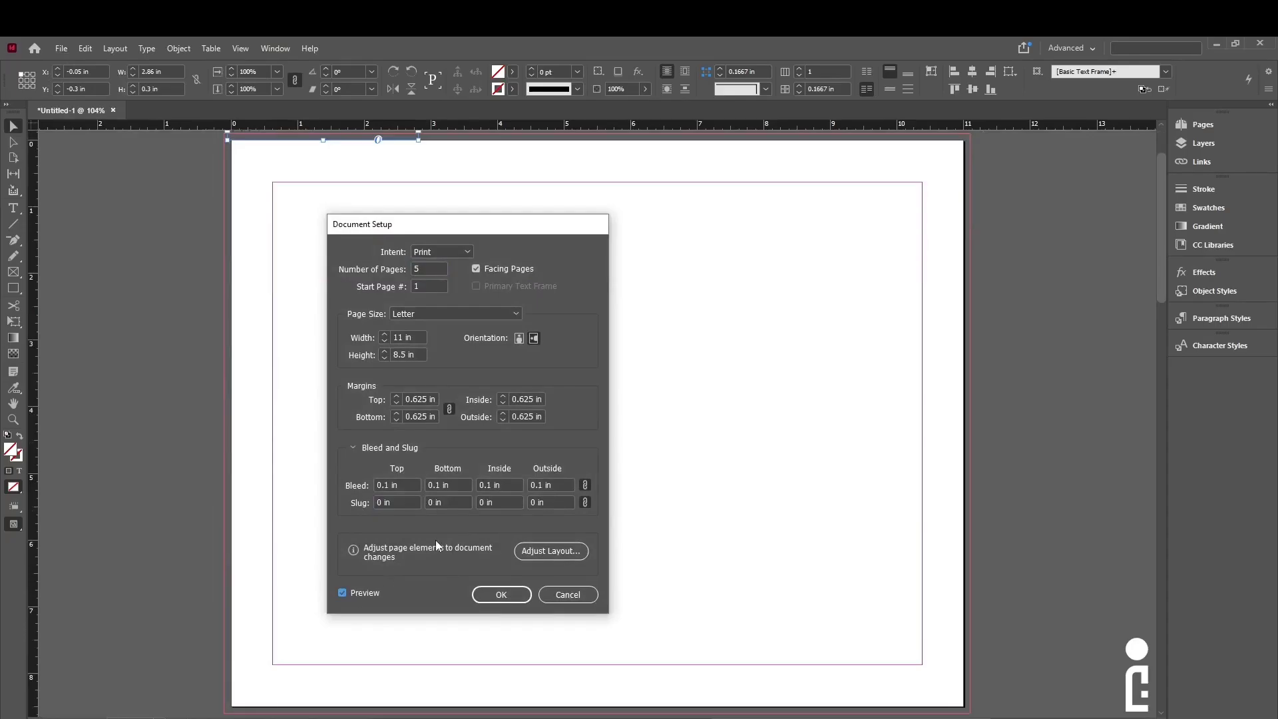
key("Return")
left_click(559, 440)
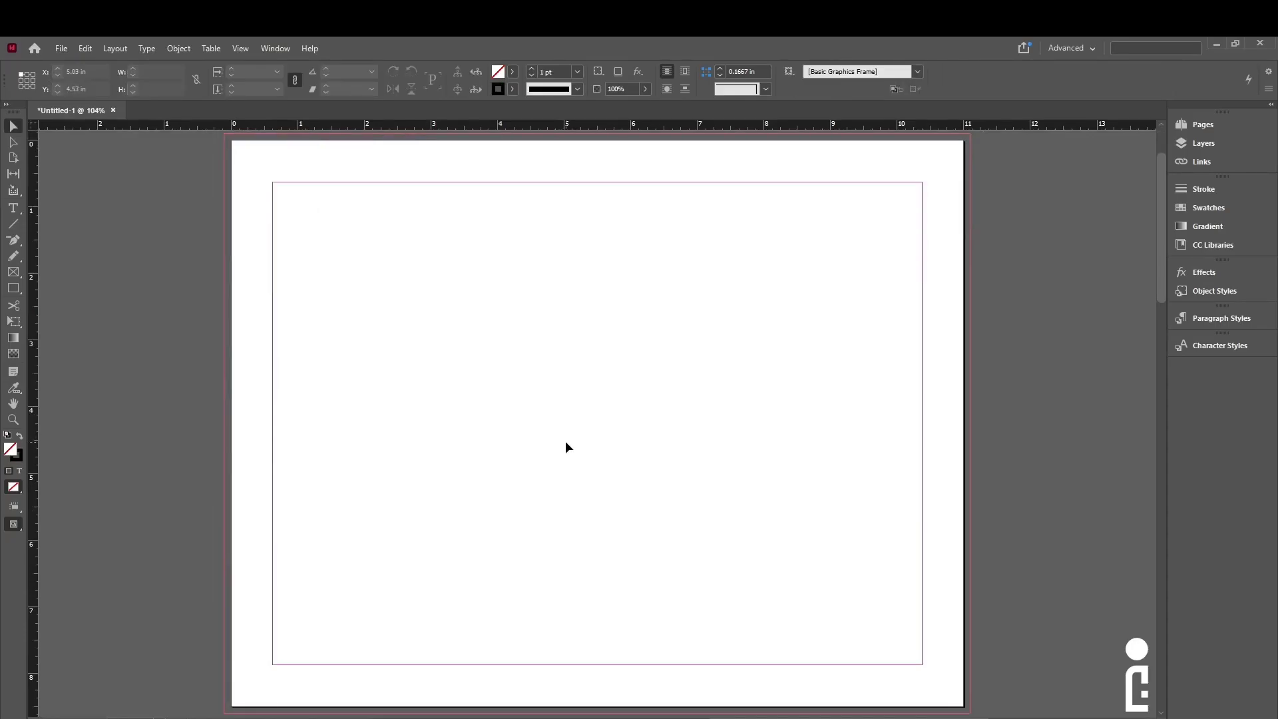
Step: Set the number of pages to 10 in Document Setup and apply the change
left_click(63, 46)
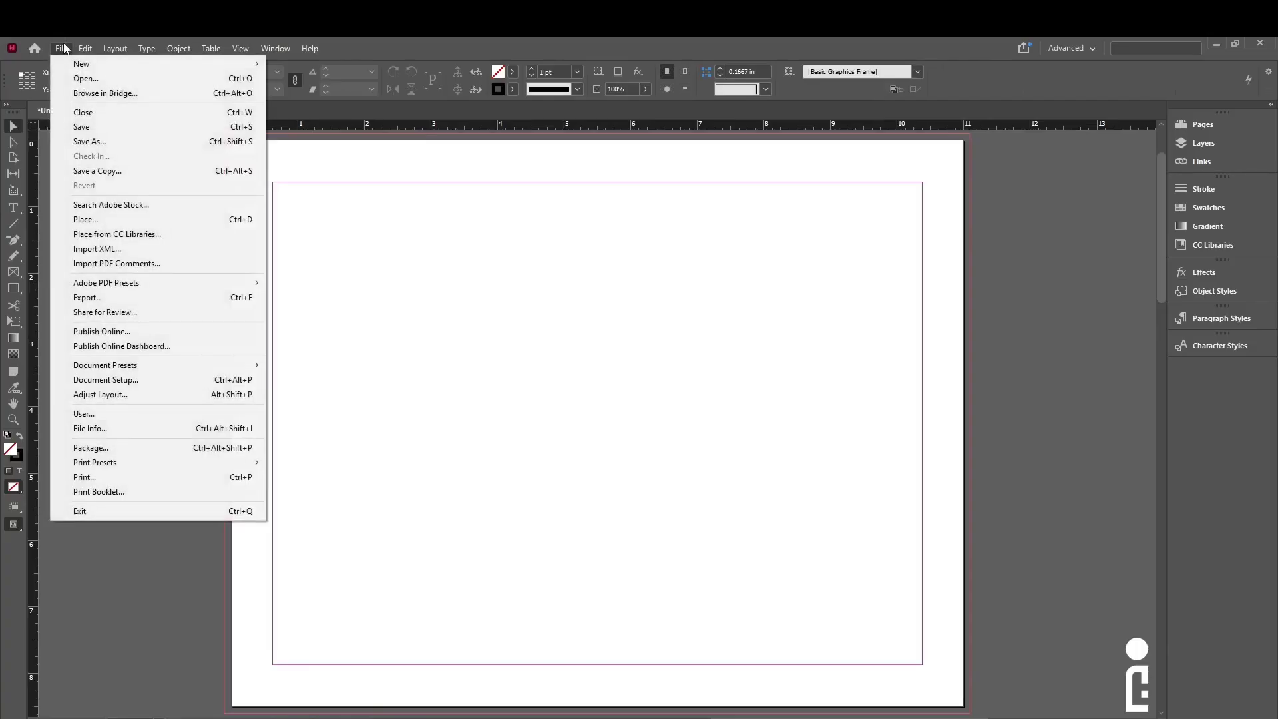
left_click(151, 381)
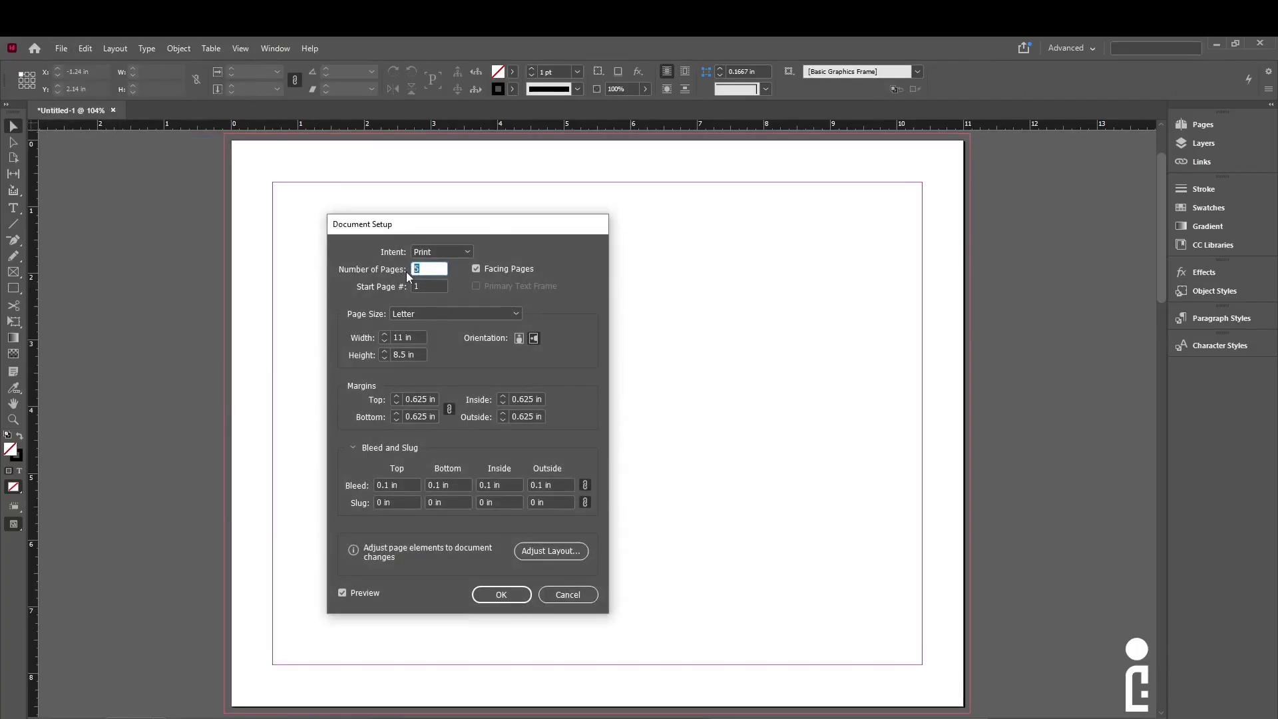
left_click_drag(490, 226, 585, 222)
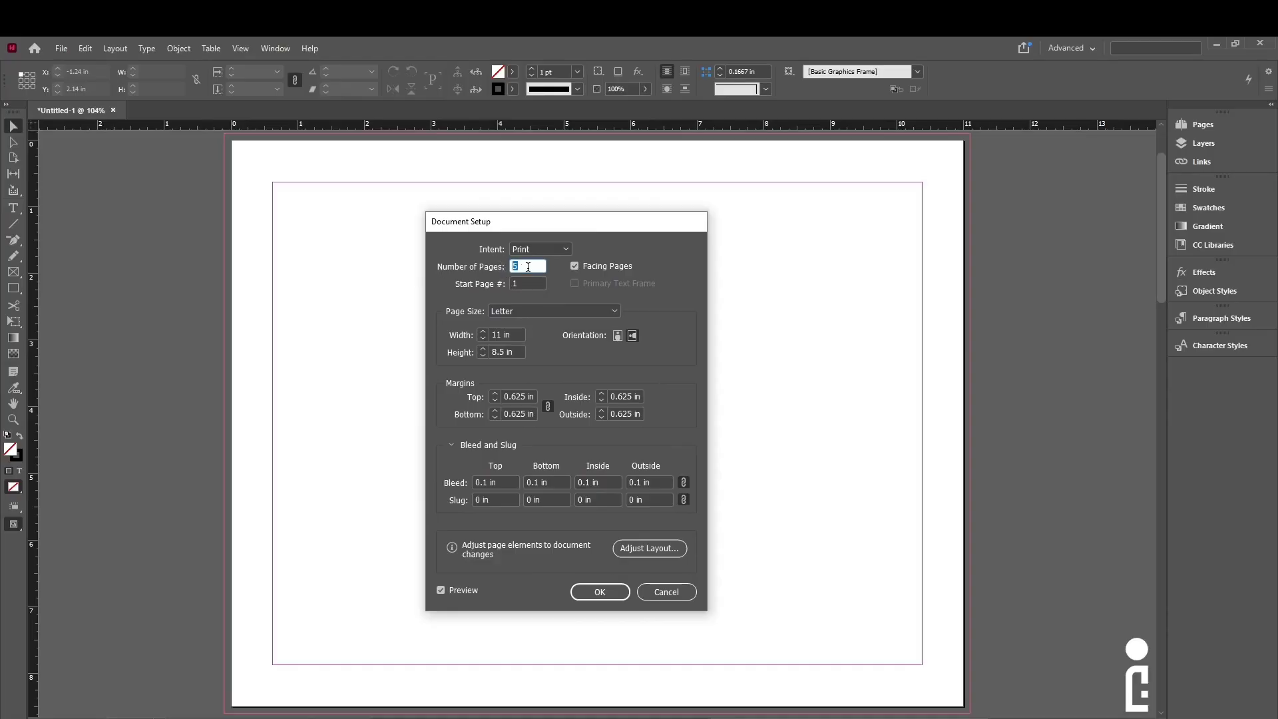
type("10")
left_click(603, 591)
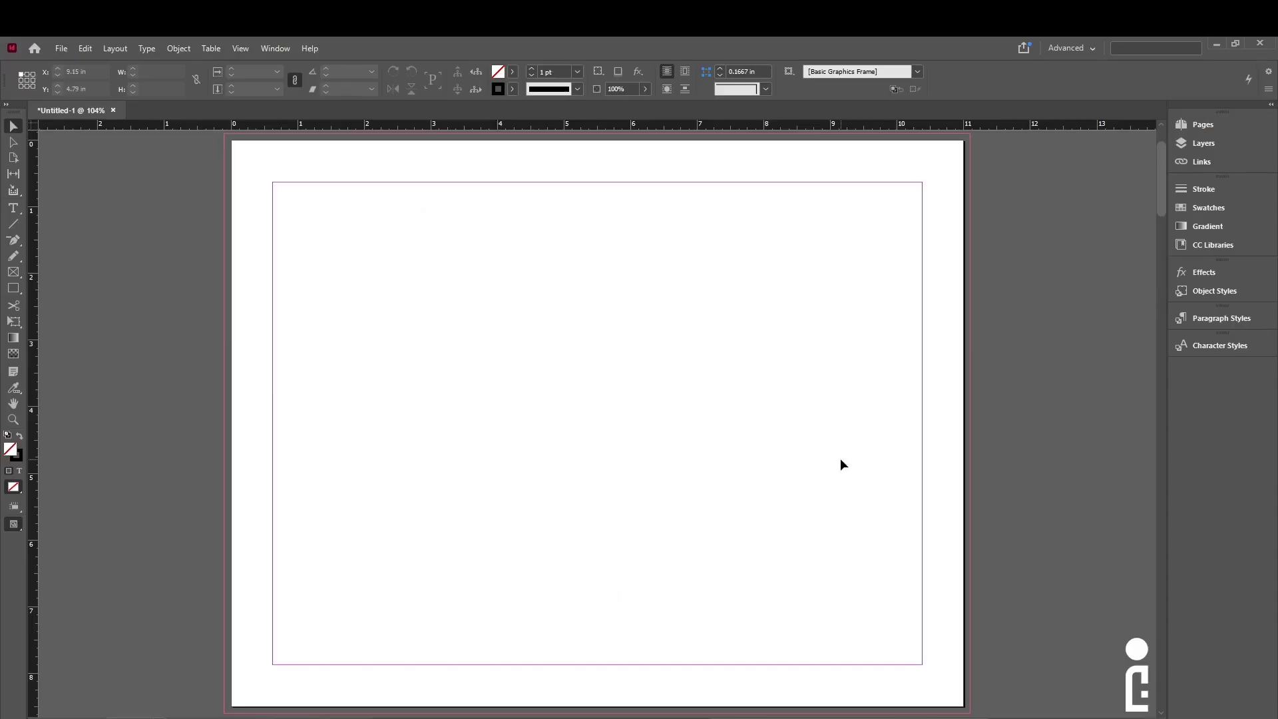
Step: Examine the document's spreads from the first page down to the last page
scroll(841, 463, "down", 15)
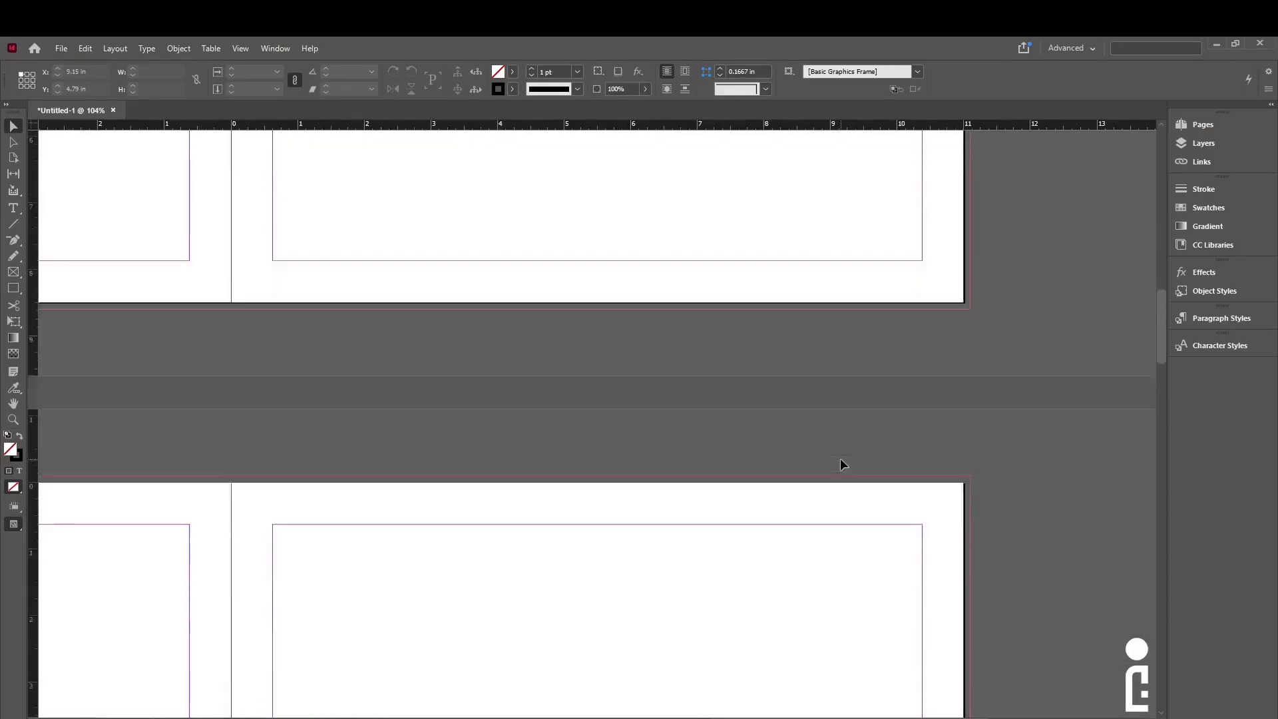
scroll(842, 464, "down", 15)
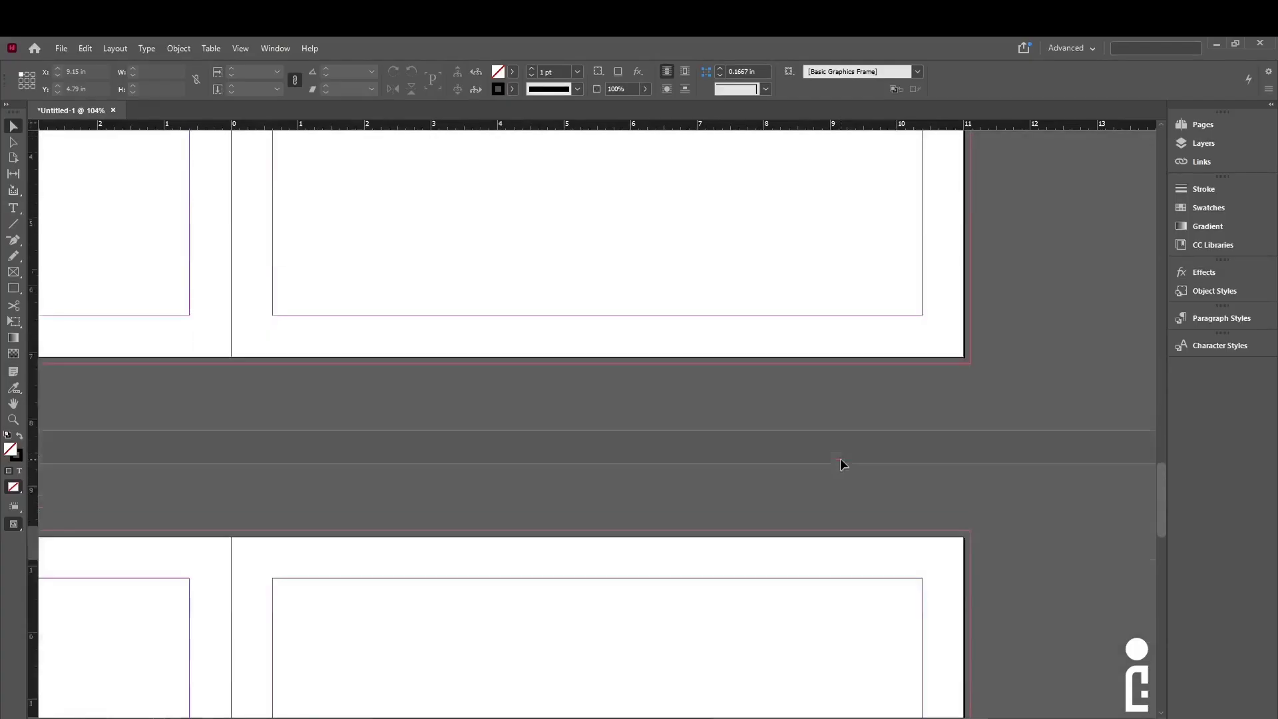
scroll(841, 464, "down", 10)
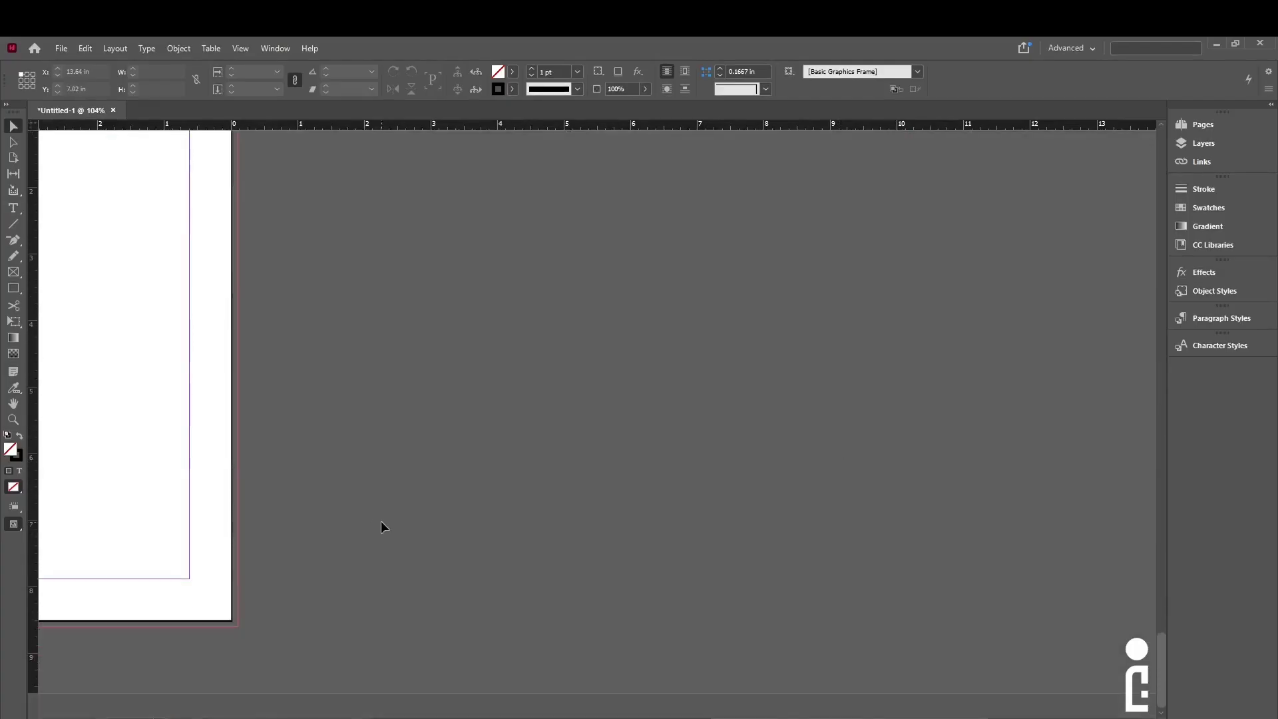
left_click_drag(383, 526, 935, 570)
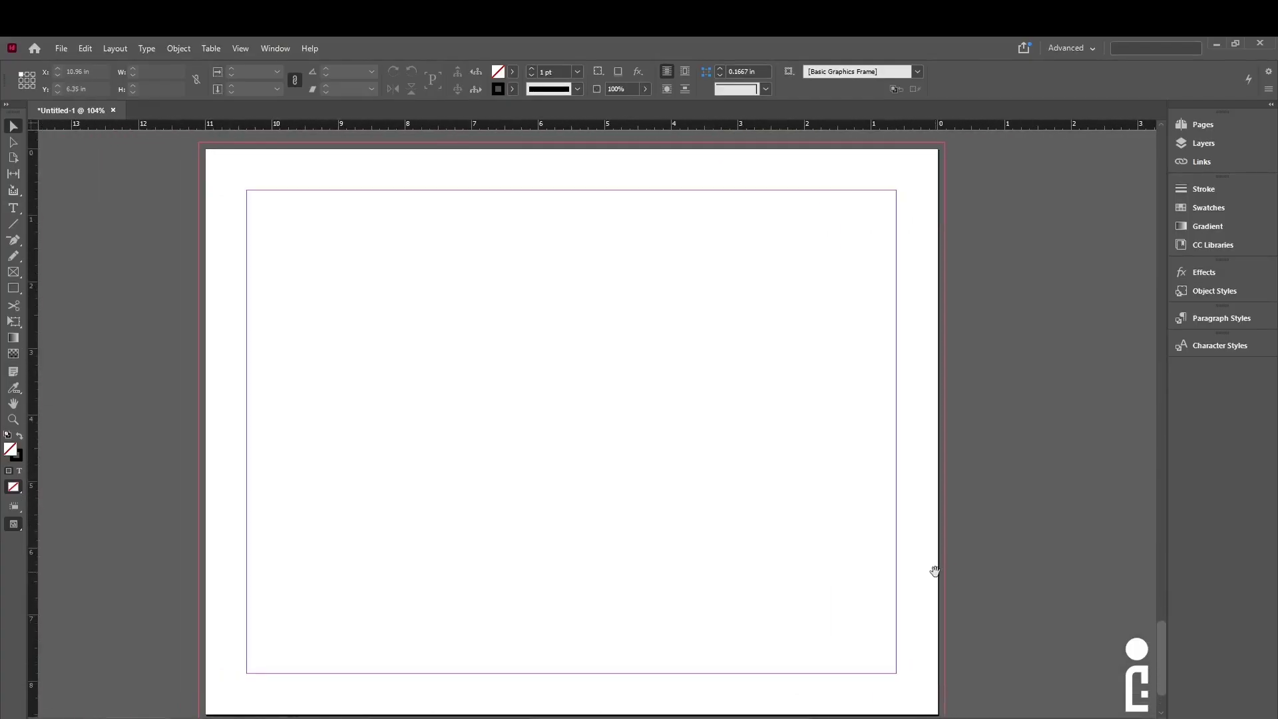
scroll(935, 571, "down", 2)
scroll(934, 571, "up", 3)
scroll(935, 571, "up", 10)
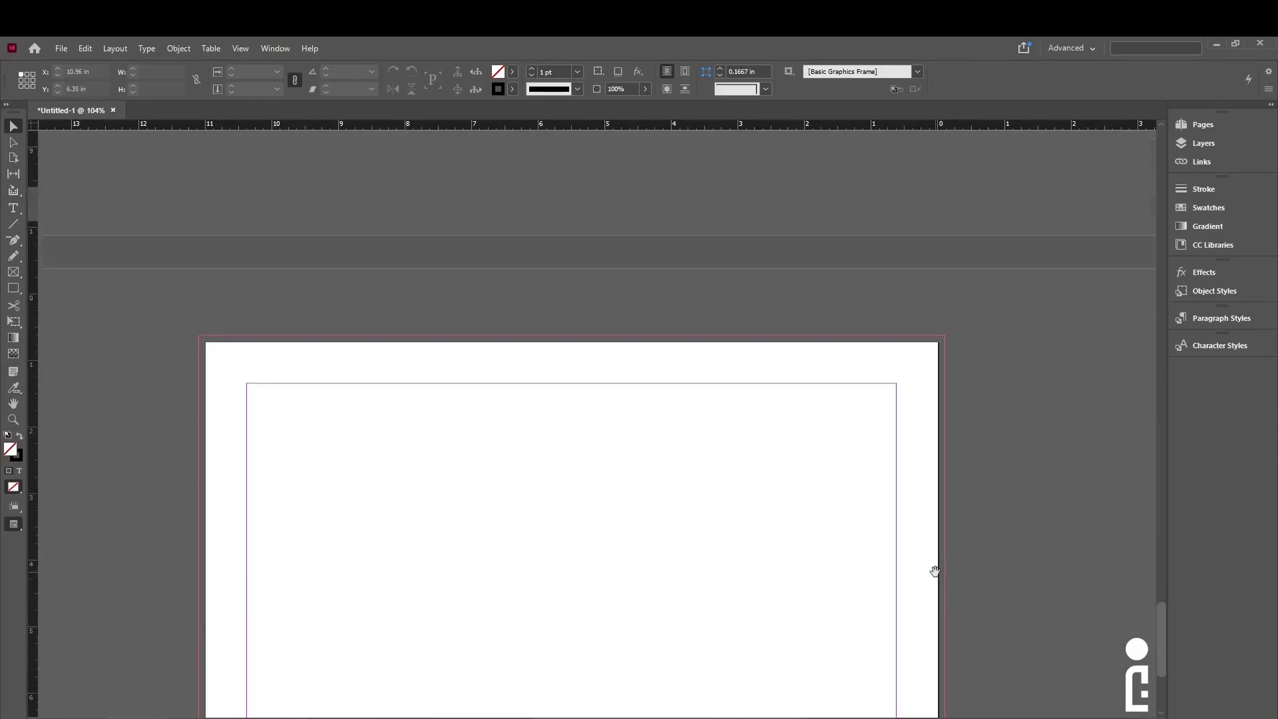
scroll(934, 572, "down", 15)
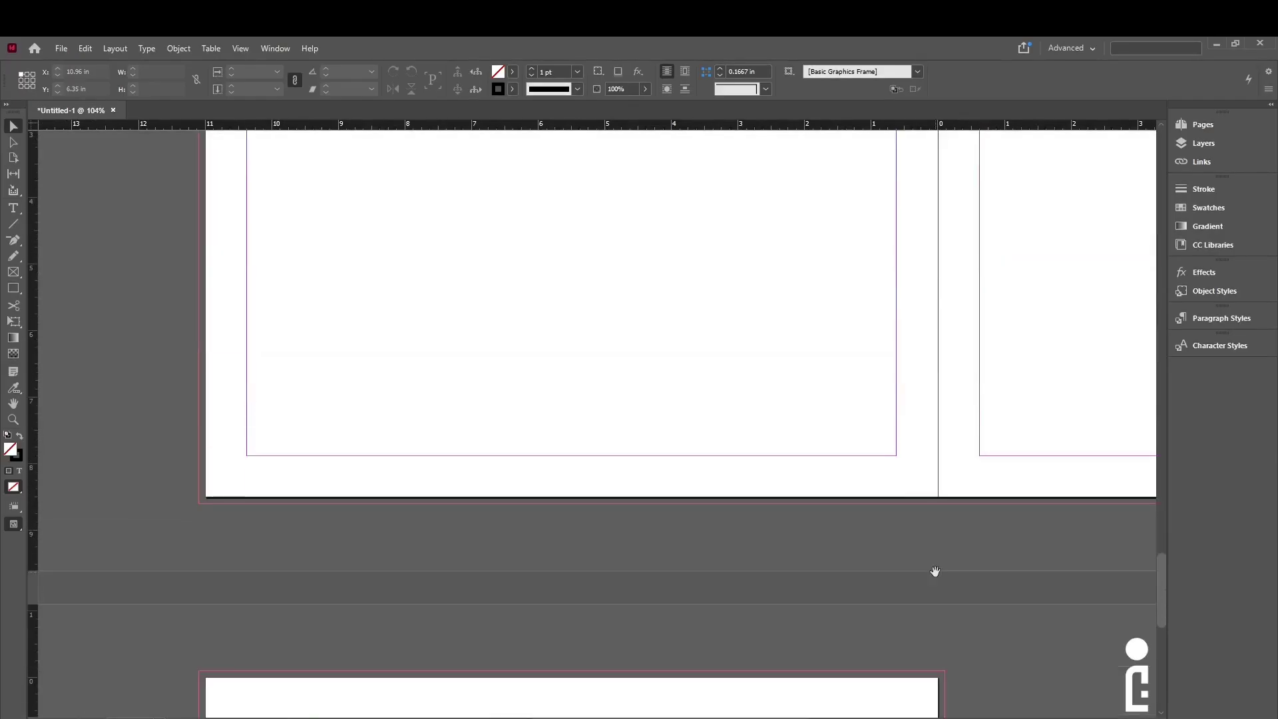
scroll(935, 571, "up", 1)
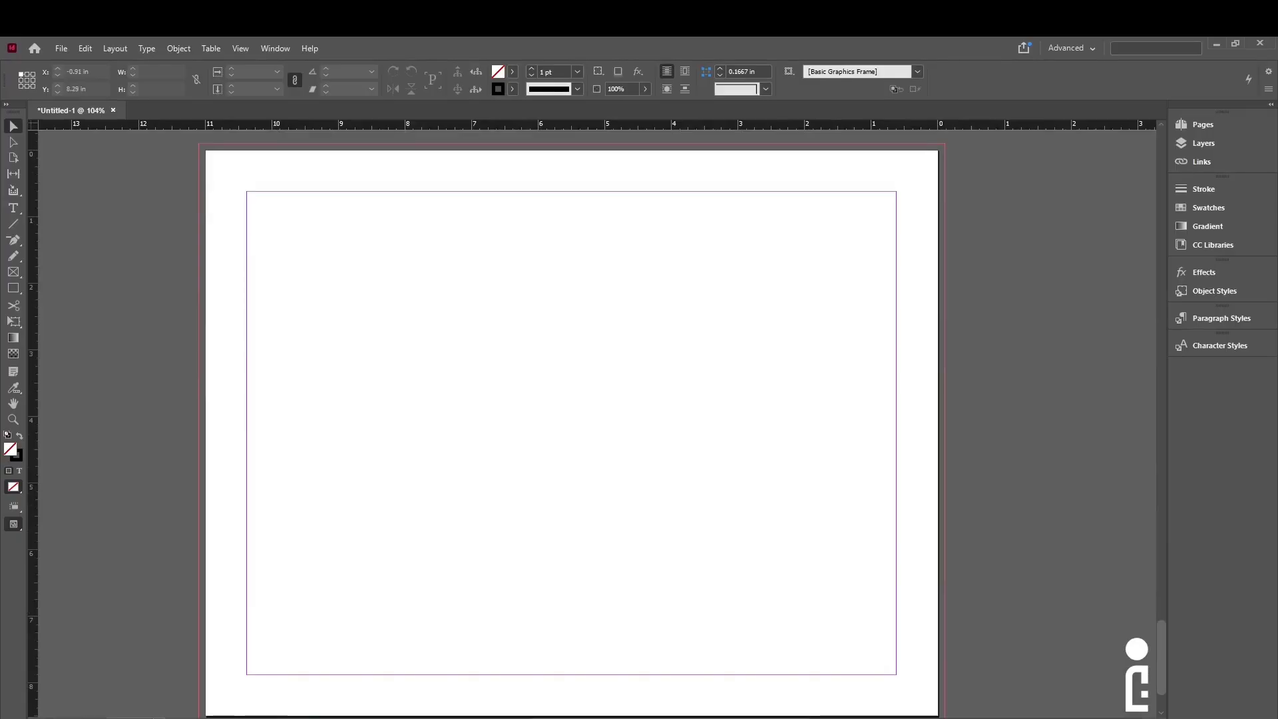
Step: Review the facing-page spreads in reverse order, from the last page back up to the first page
scroll(544, 555, "up", 12)
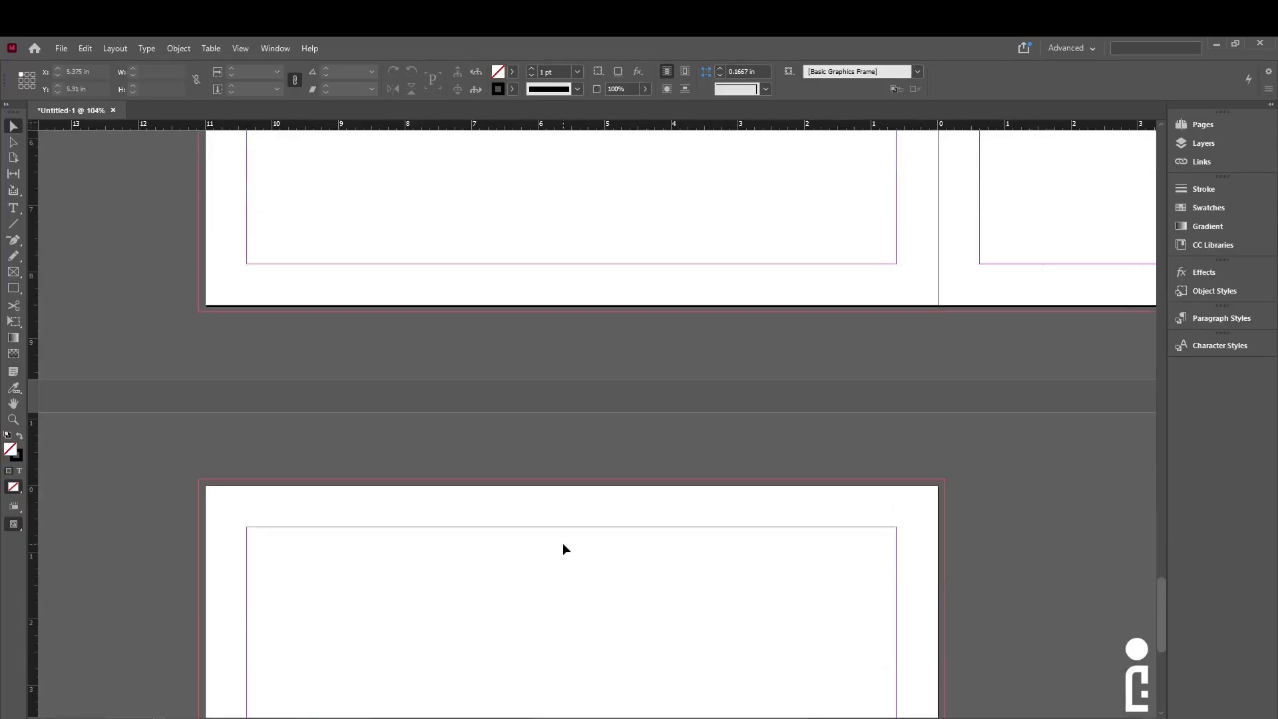
scroll(562, 548, "up", 3)
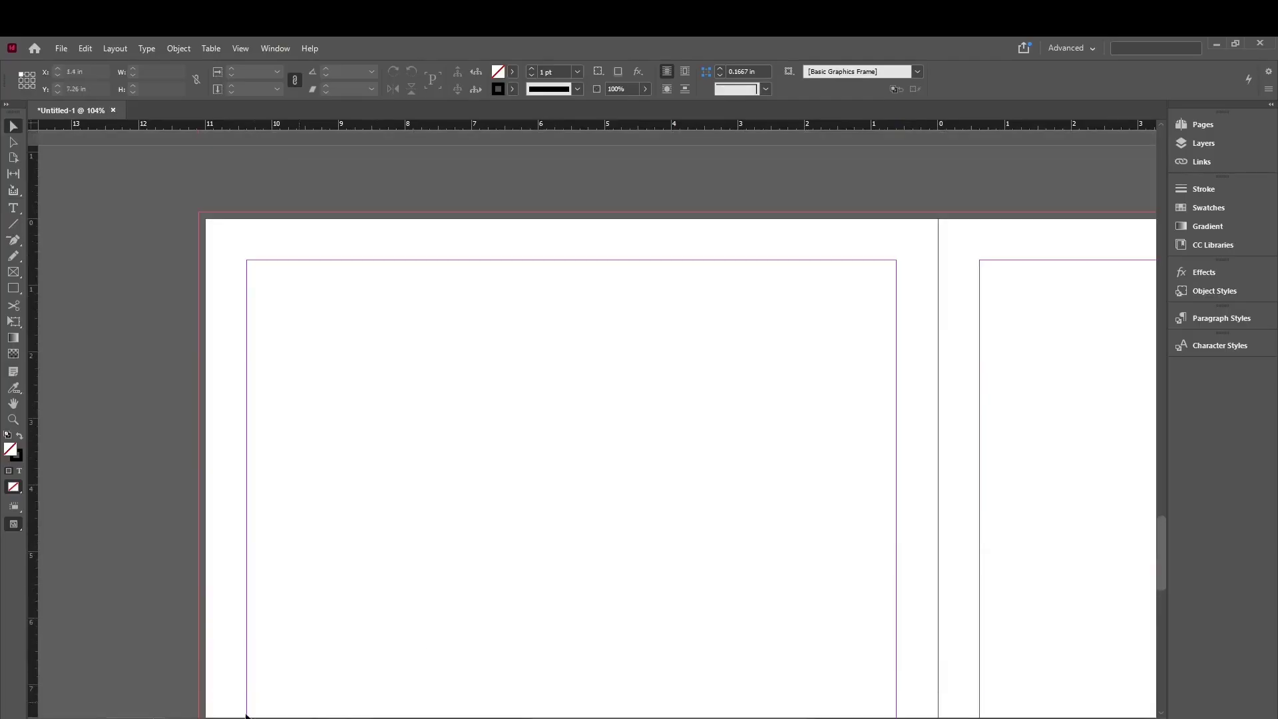
left_click_drag(945, 590, 363, 563)
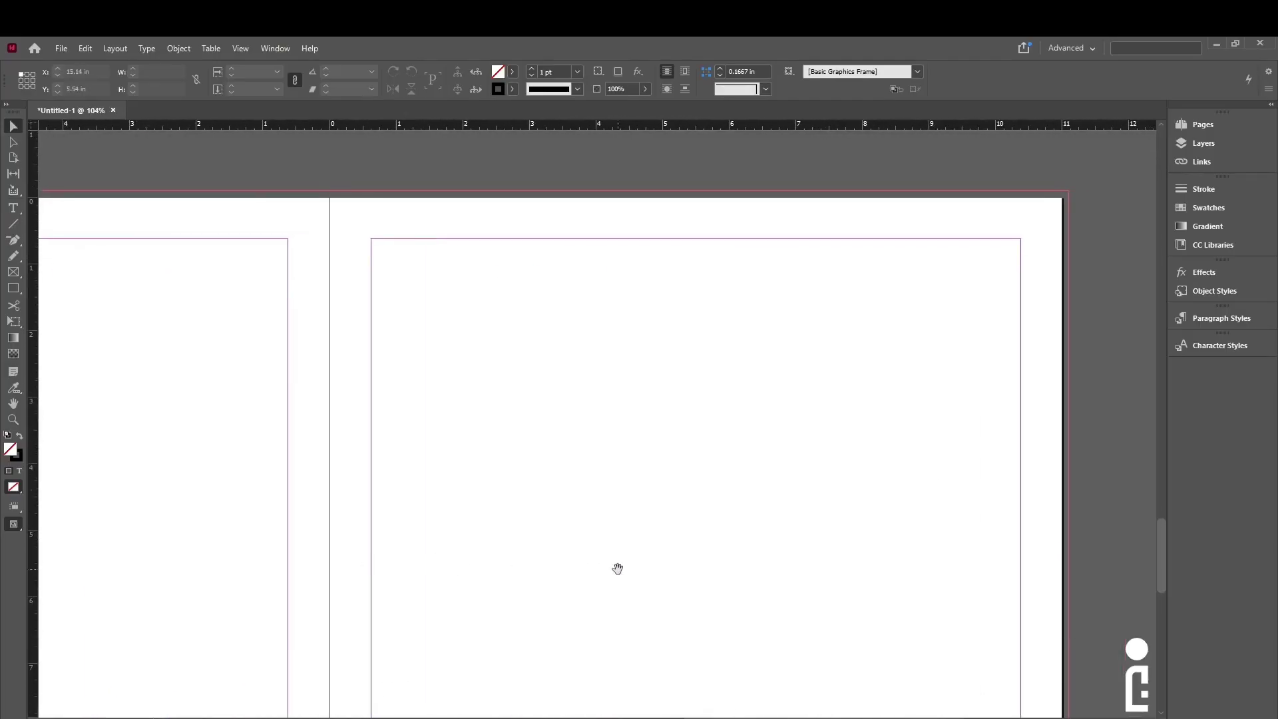
left_click_drag(617, 568, 508, 513)
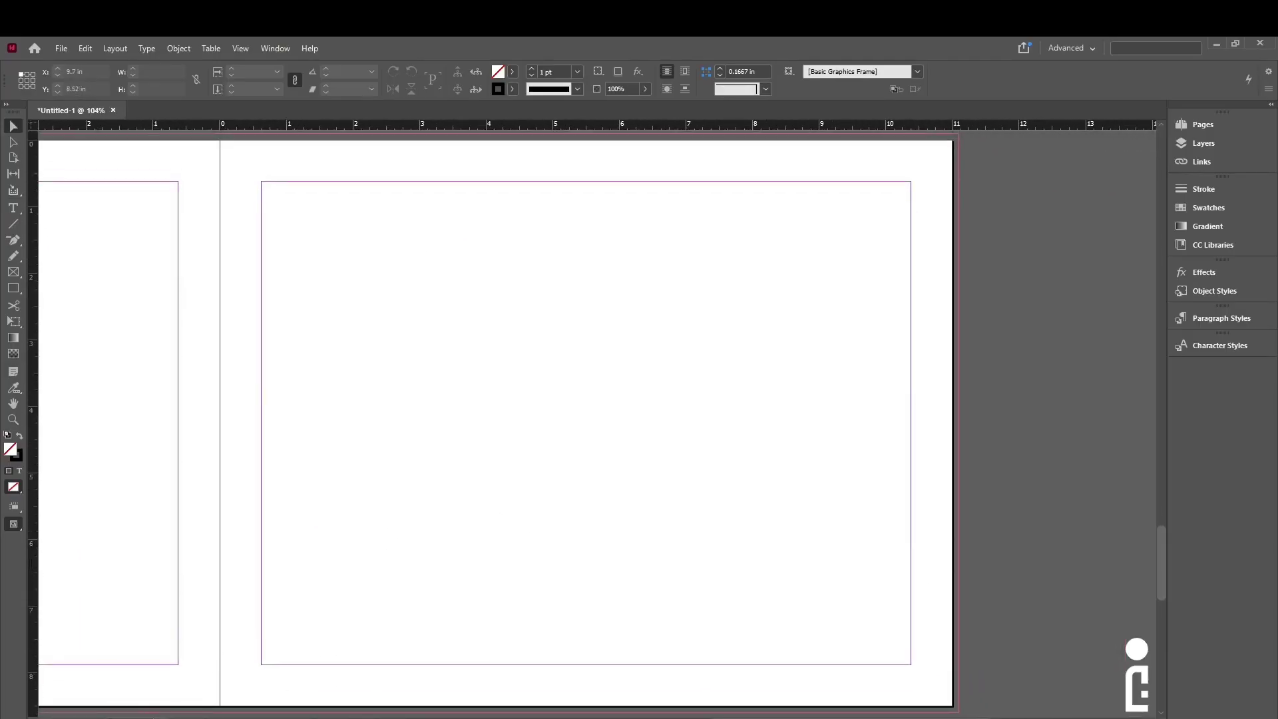
left_click_drag(545, 312, 592, 543)
left_click_drag(648, 324, 670, 516)
left_click_drag(662, 148, 678, 490)
left_click_drag(392, 430, 659, 699)
left_click_drag(692, 399, 622, 659)
left_click_drag(739, 337, 695, 515)
left_click_drag(597, 397, 819, 400)
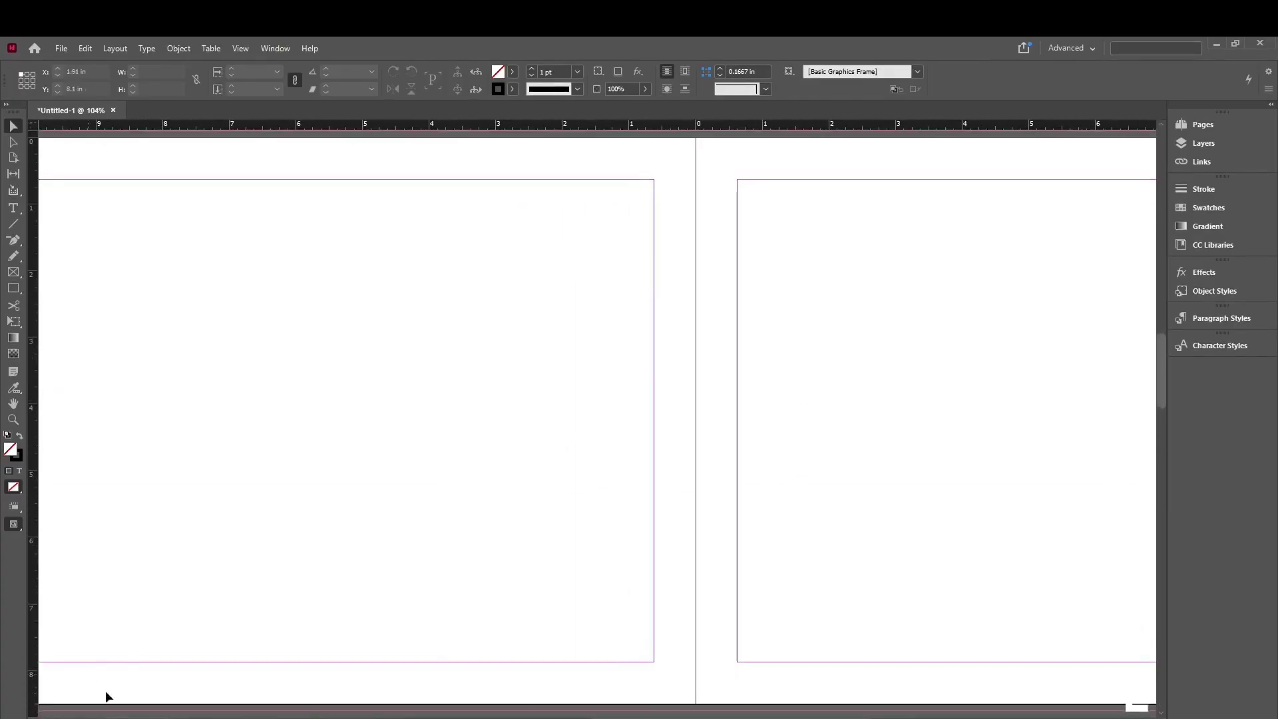
left_click_drag(631, 390, 547, 621)
left_click_drag(668, 293, 619, 611)
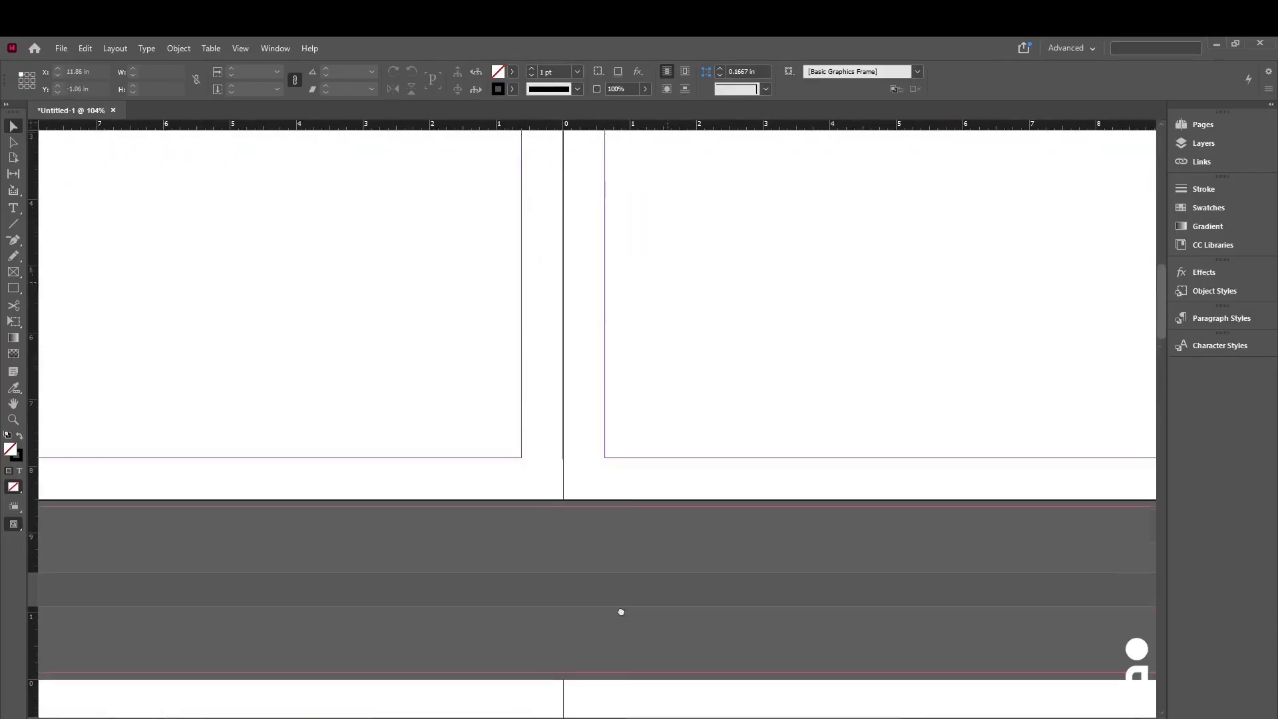
left_click_drag(655, 259, 672, 494)
left_click_drag(705, 262, 515, 477)
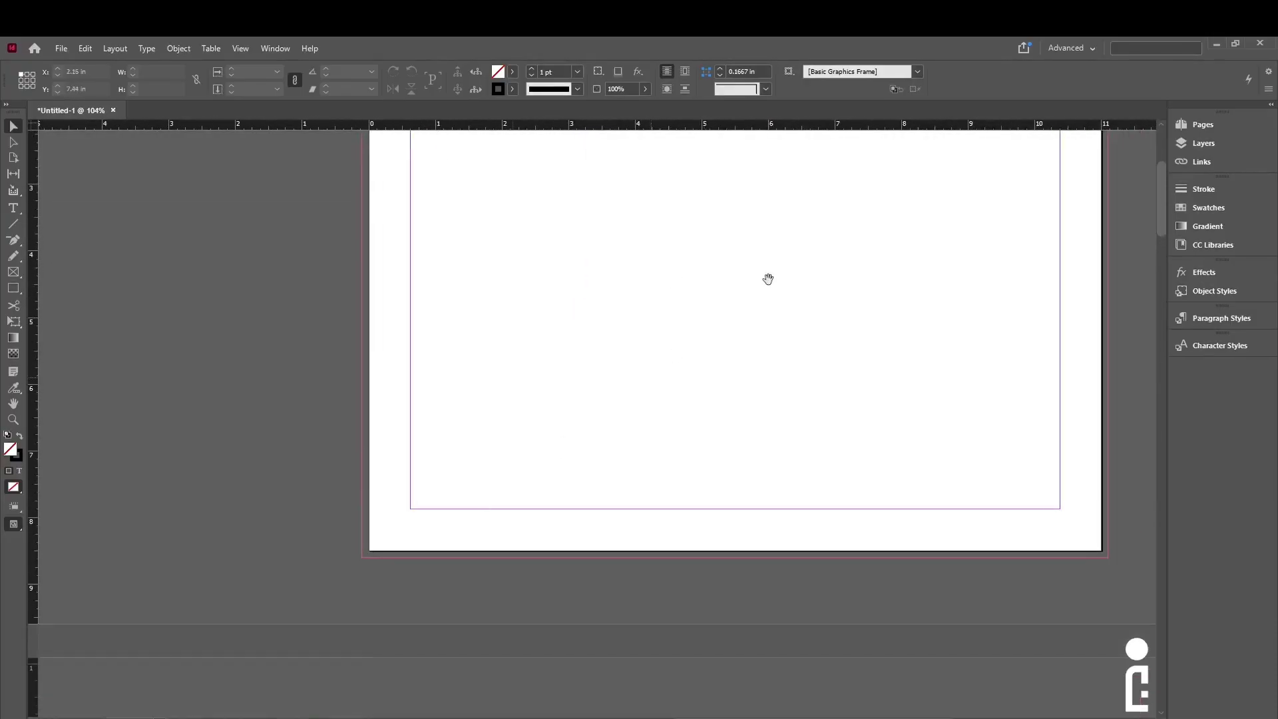
left_click_drag(767, 279, 640, 448)
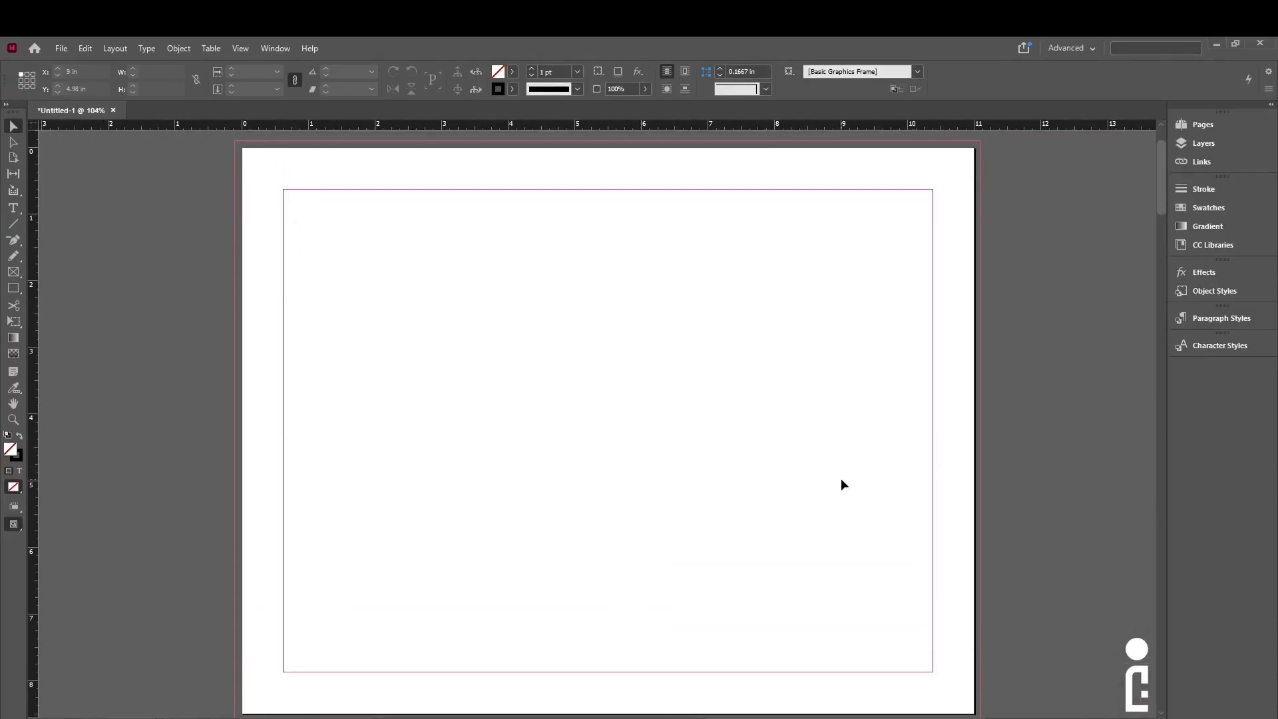
Step: Jump from the first page to page 7 and briefly check the page thumbnails overview
scroll(841, 480, "down", 8)
scroll(842, 479, "up", 8)
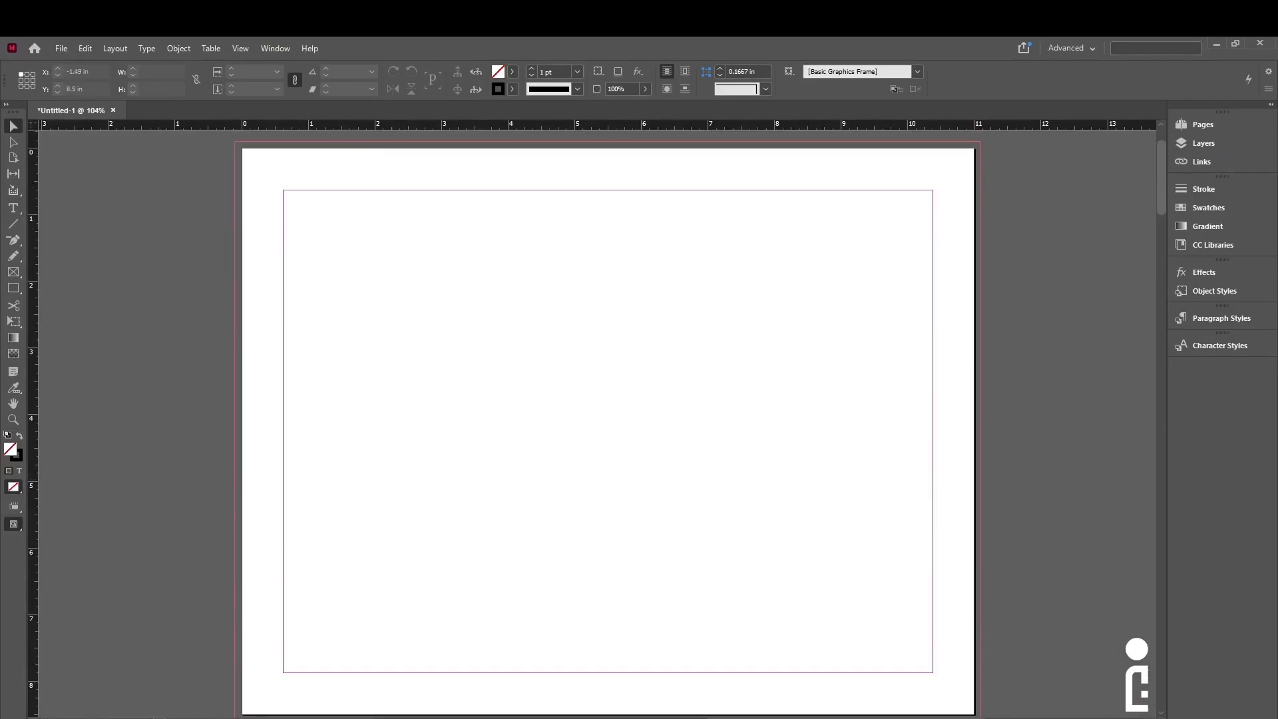
scroll(825, 288, "right", 10)
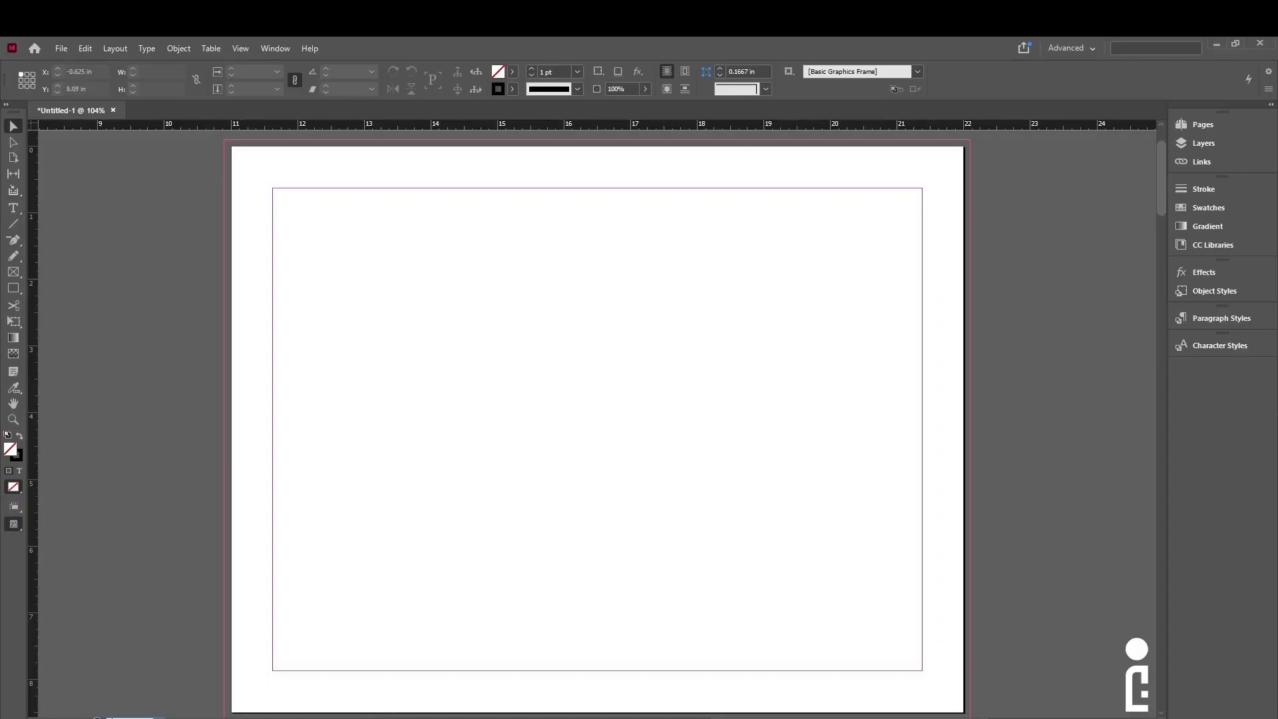
key("Return")
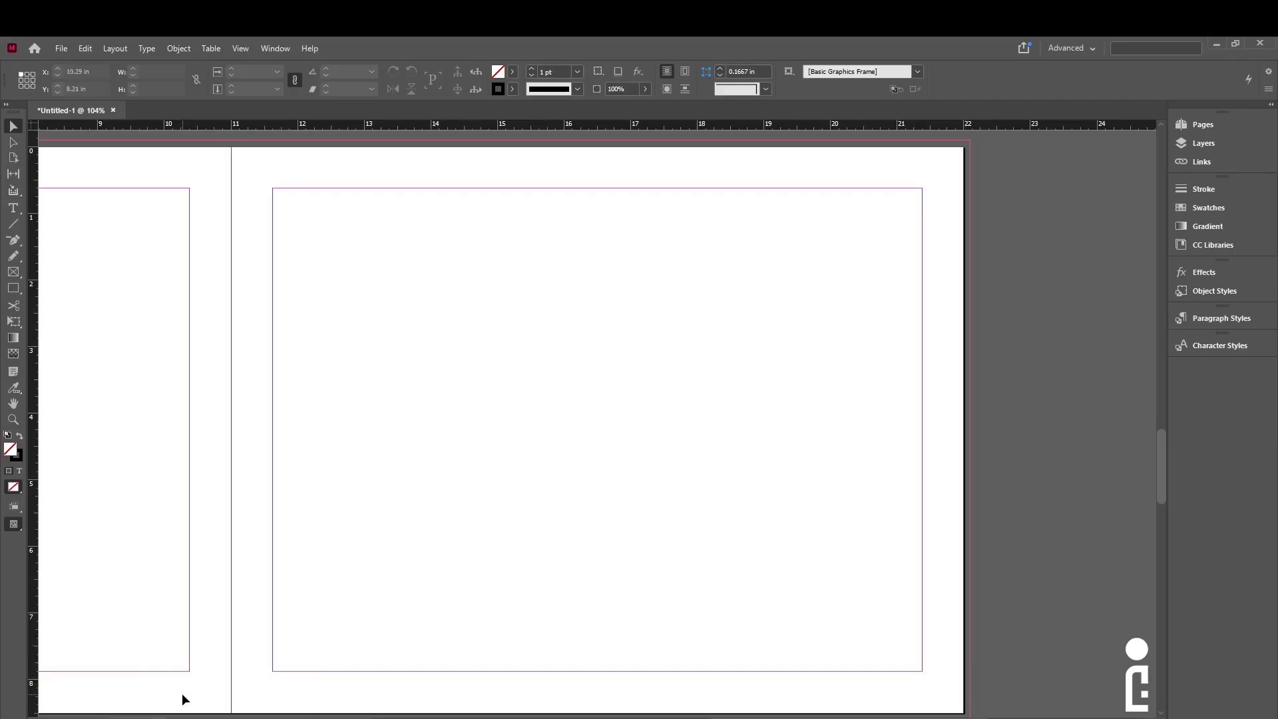
left_click(1209, 125)
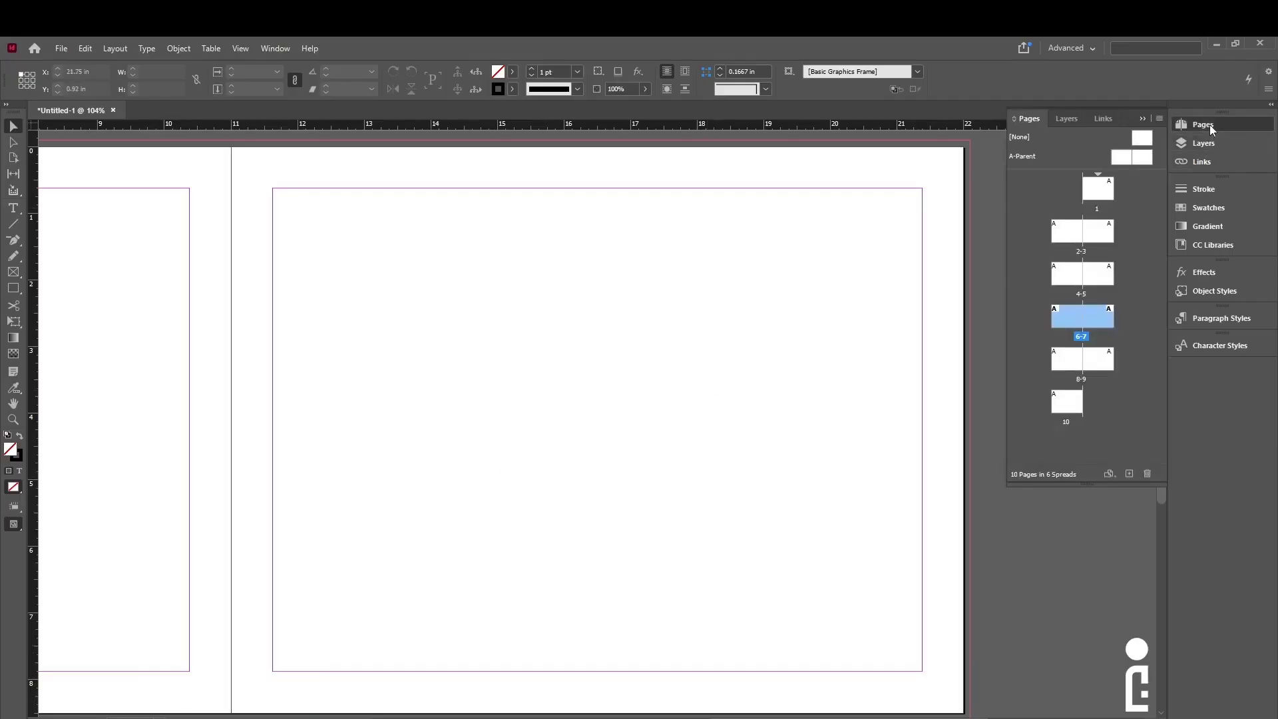
left_click(1209, 125)
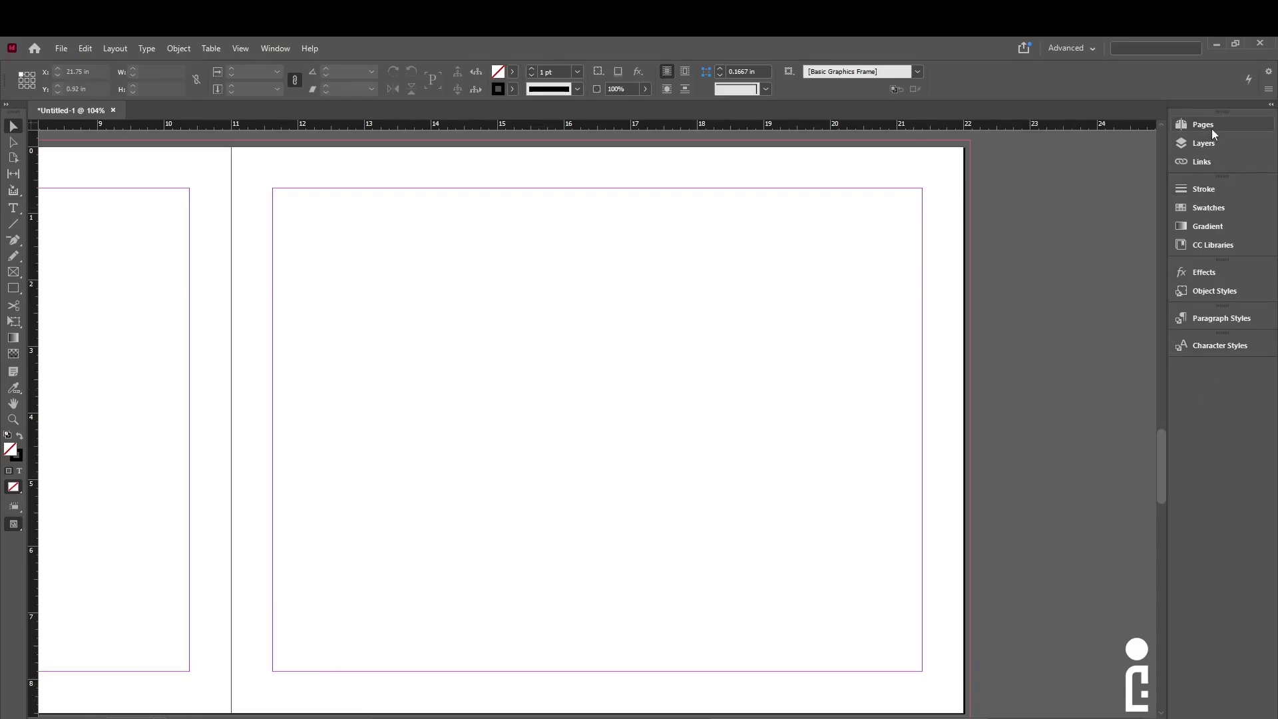
Step: Try the Book, Digital Publishing and Essentials workspaces and return to the Advanced workspace
left_click(280, 49)
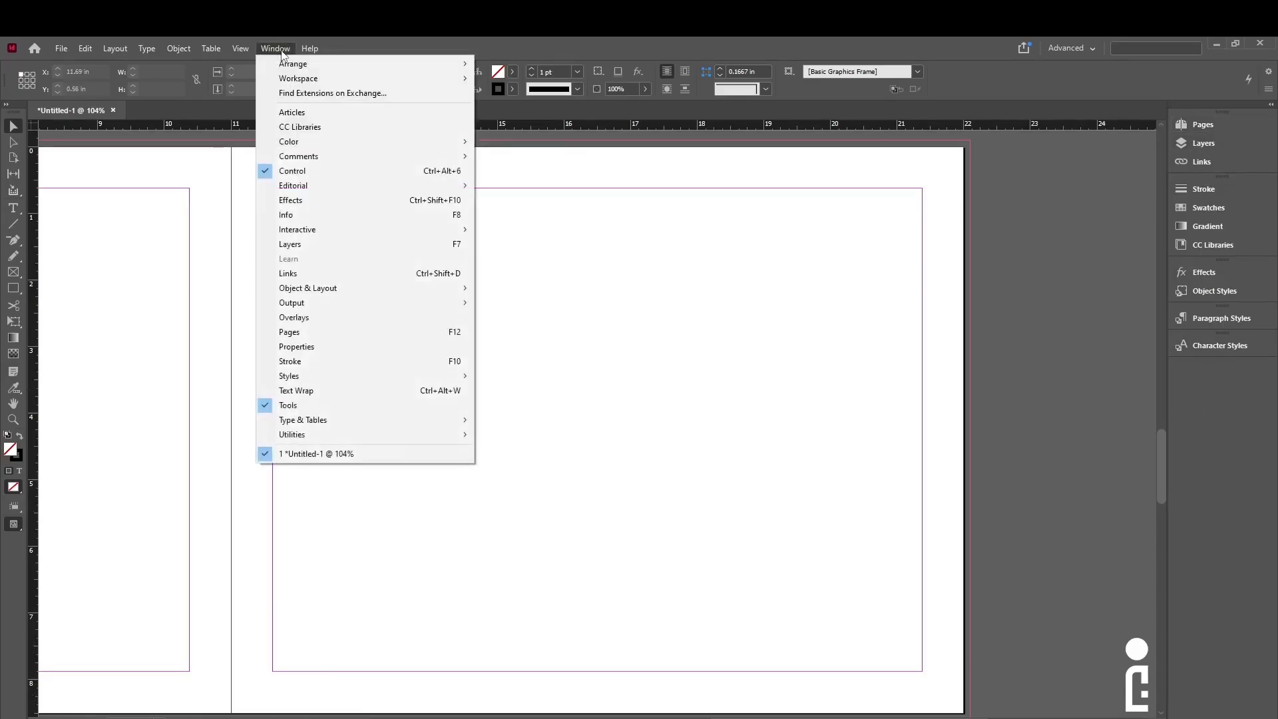
mouse_move(300, 80)
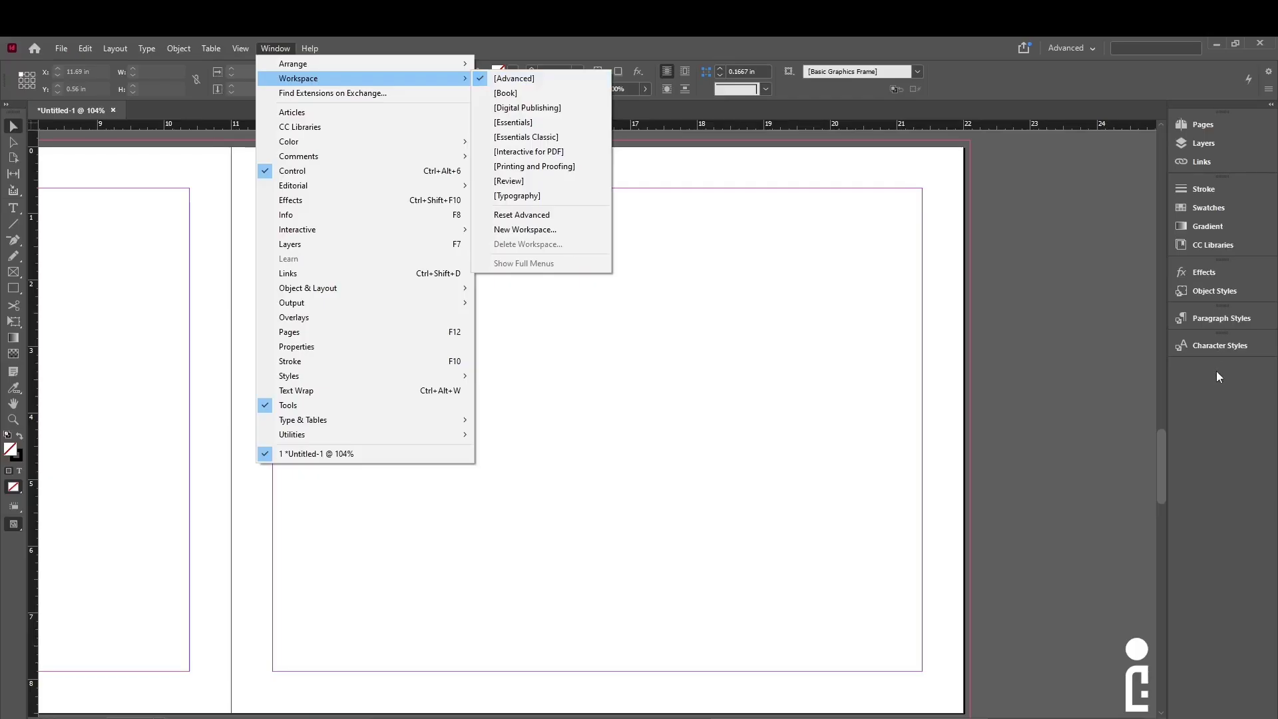
left_click(517, 93)
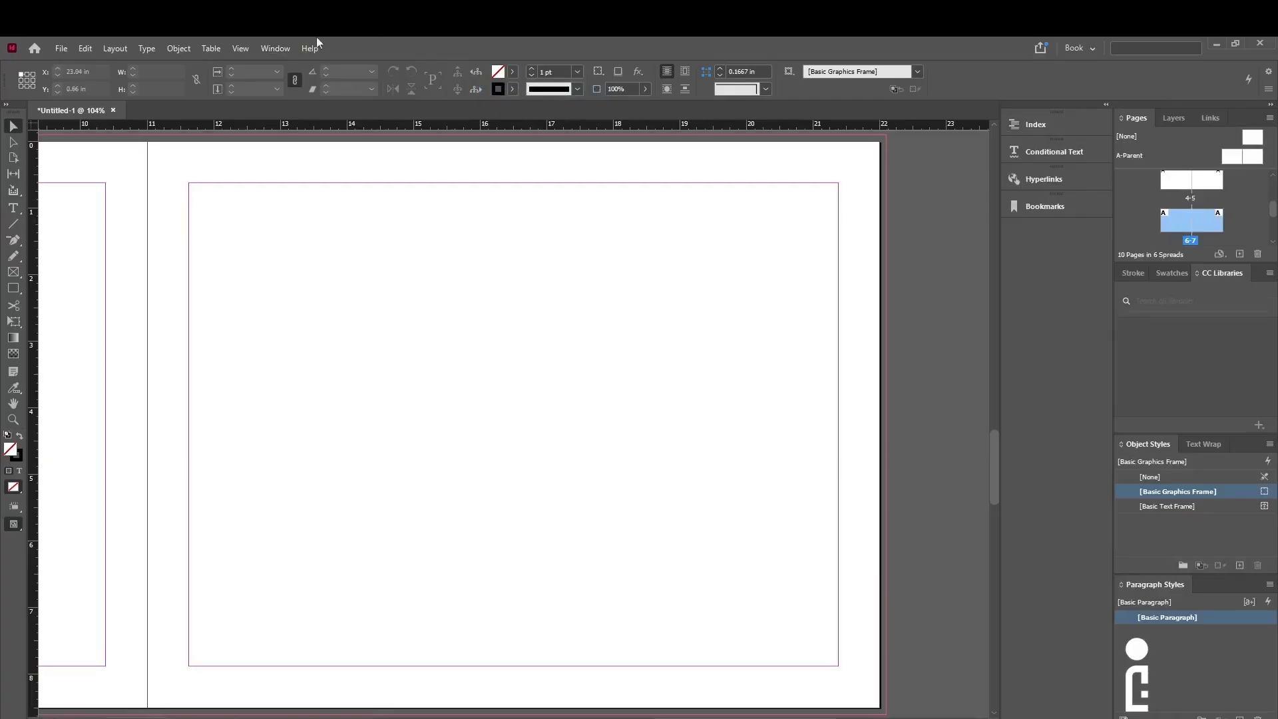
left_click(275, 49)
mouse_move(281, 80)
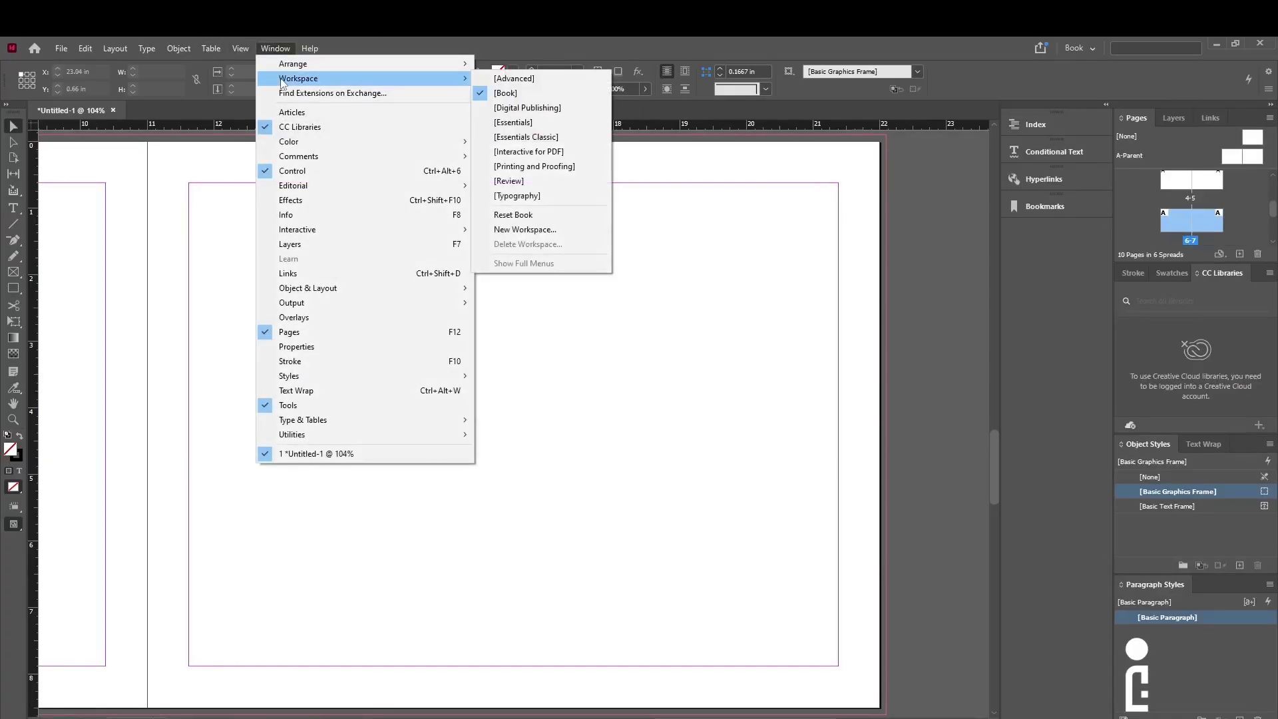
left_click(524, 108)
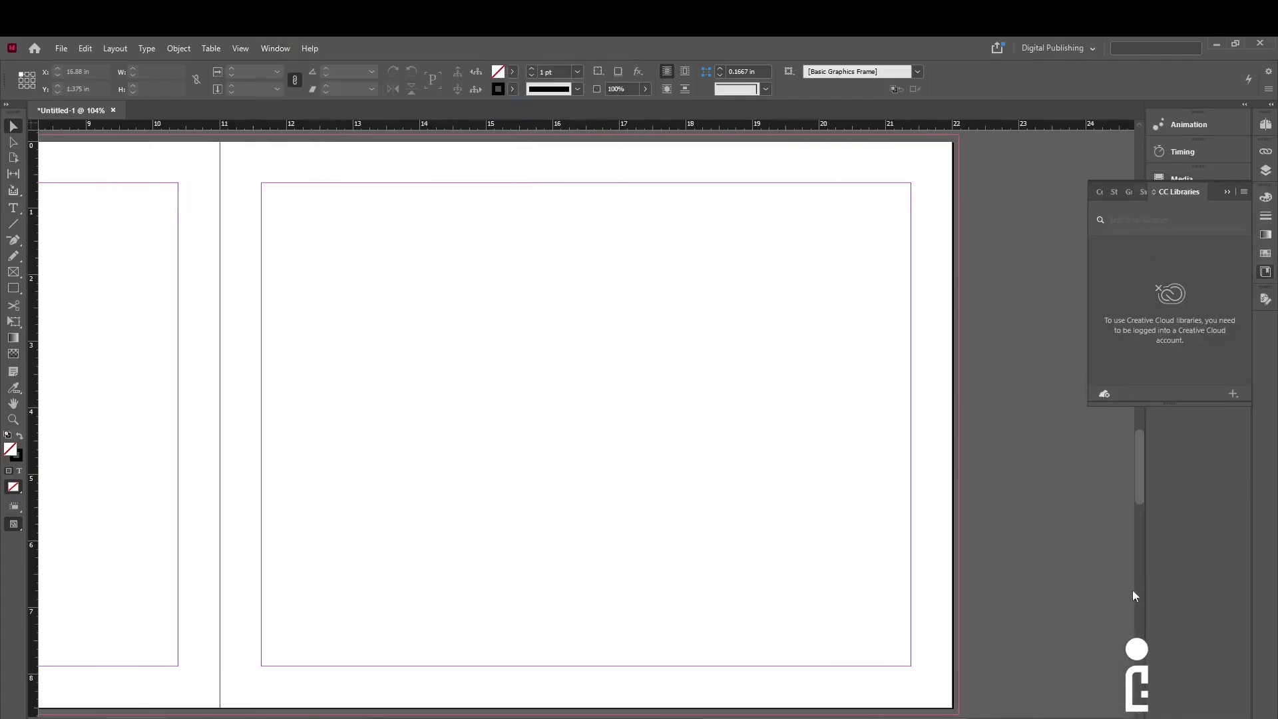
left_click(275, 48)
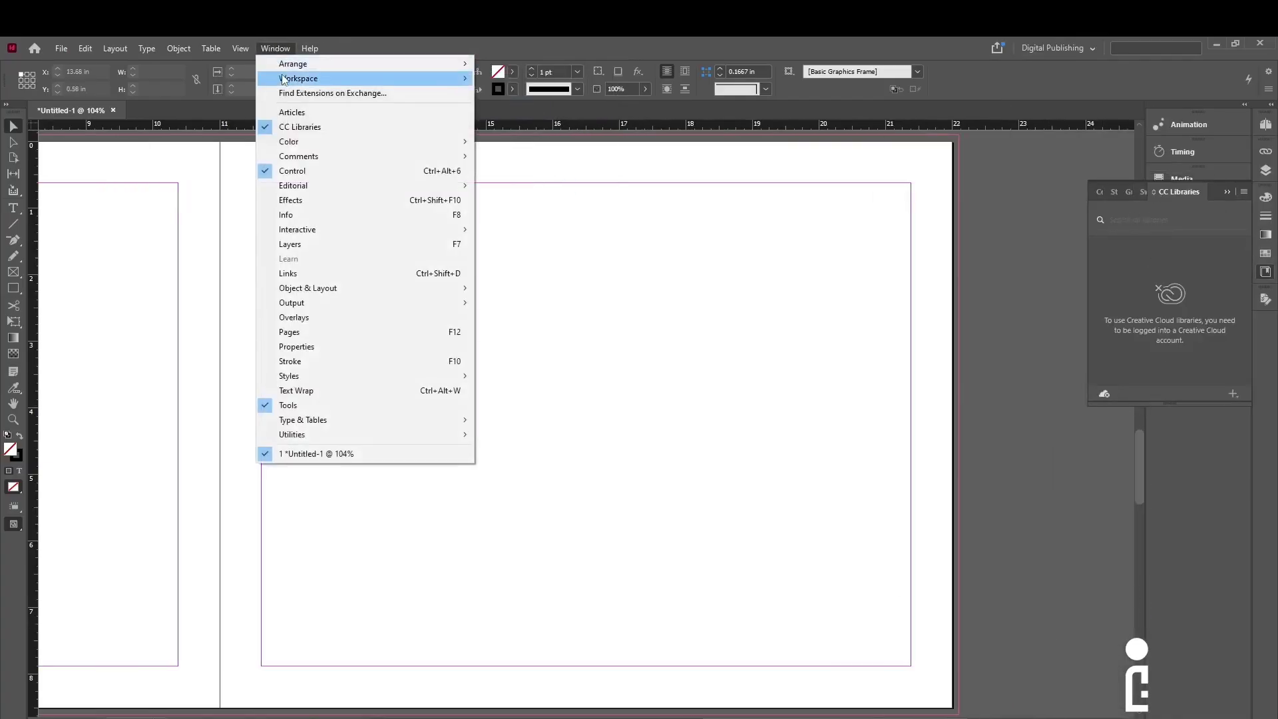
mouse_move(282, 79)
left_click(529, 123)
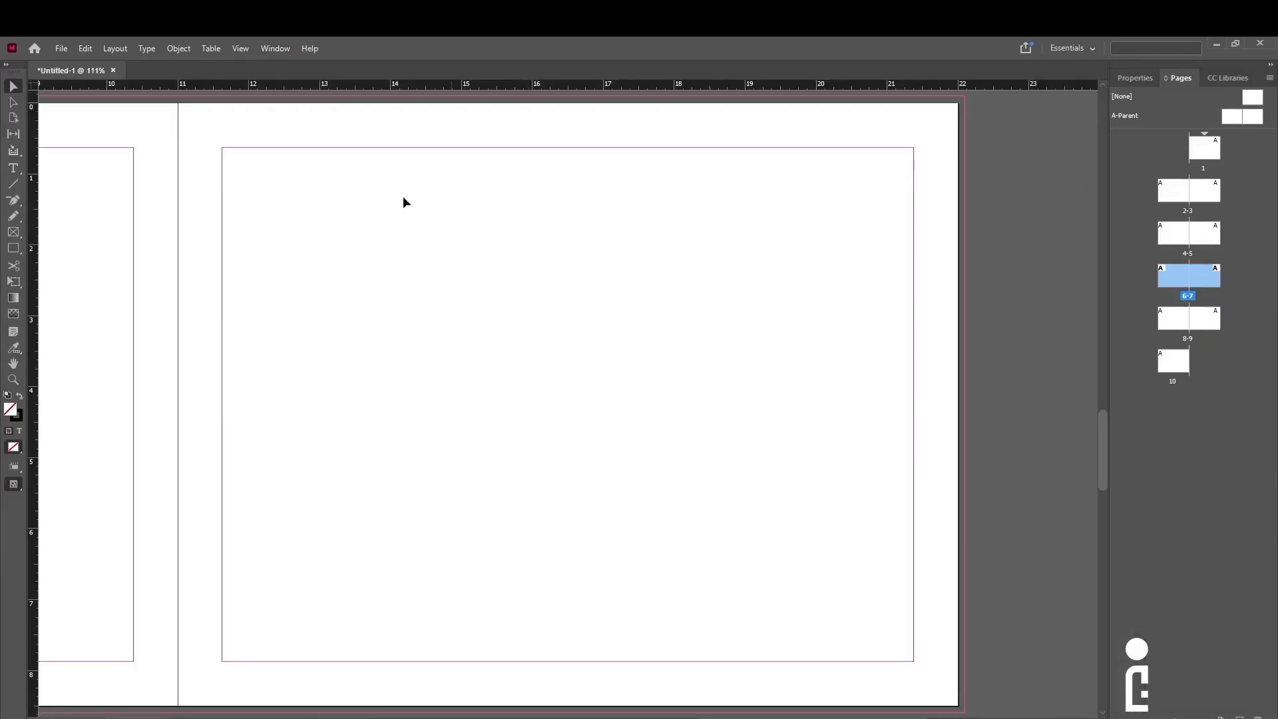
left_click(267, 44)
mouse_move(380, 85)
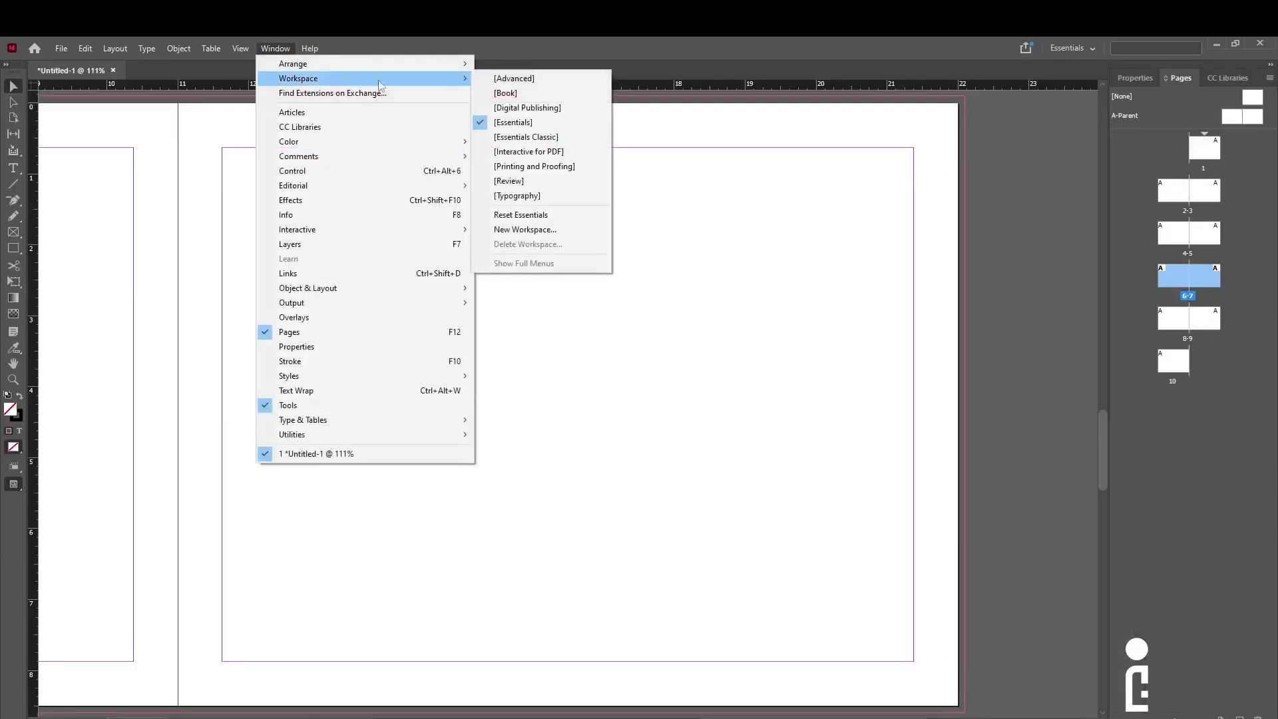
left_click(532, 78)
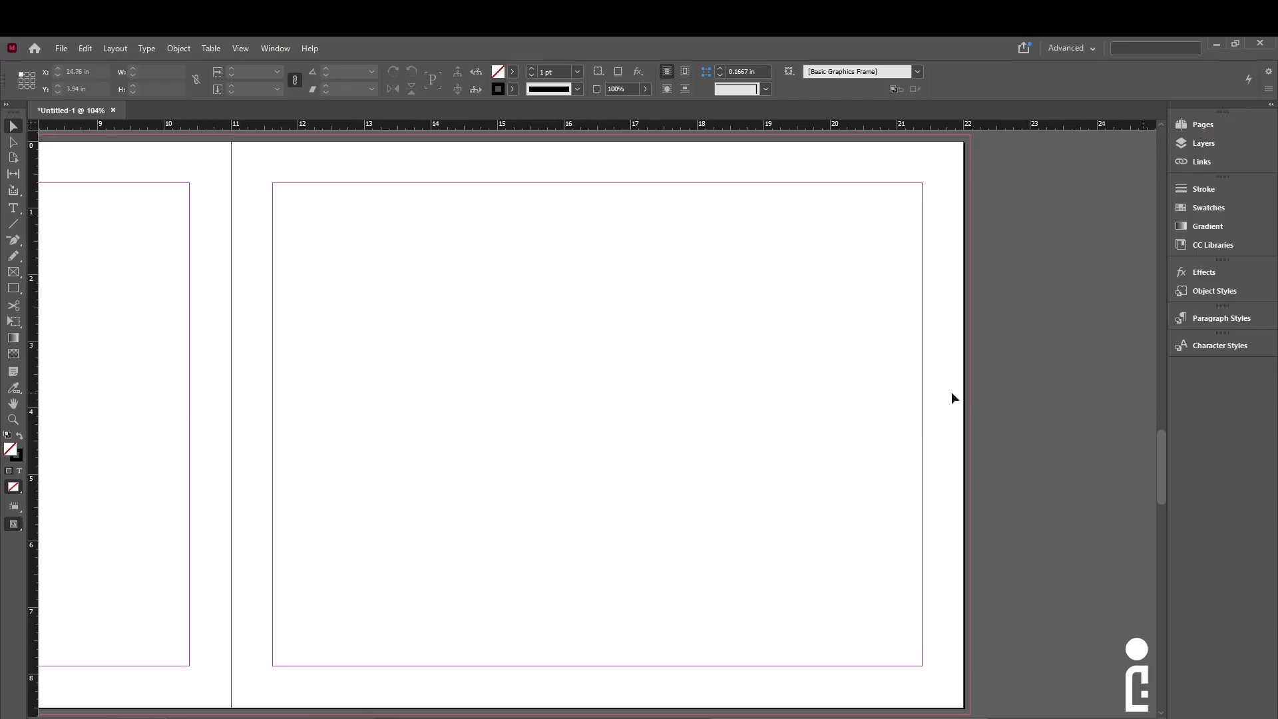
Step: Select the page 5 thumbnail, then jump in turn to page 1, page 5 and page 10 through the page thumbnails
left_click(1196, 127)
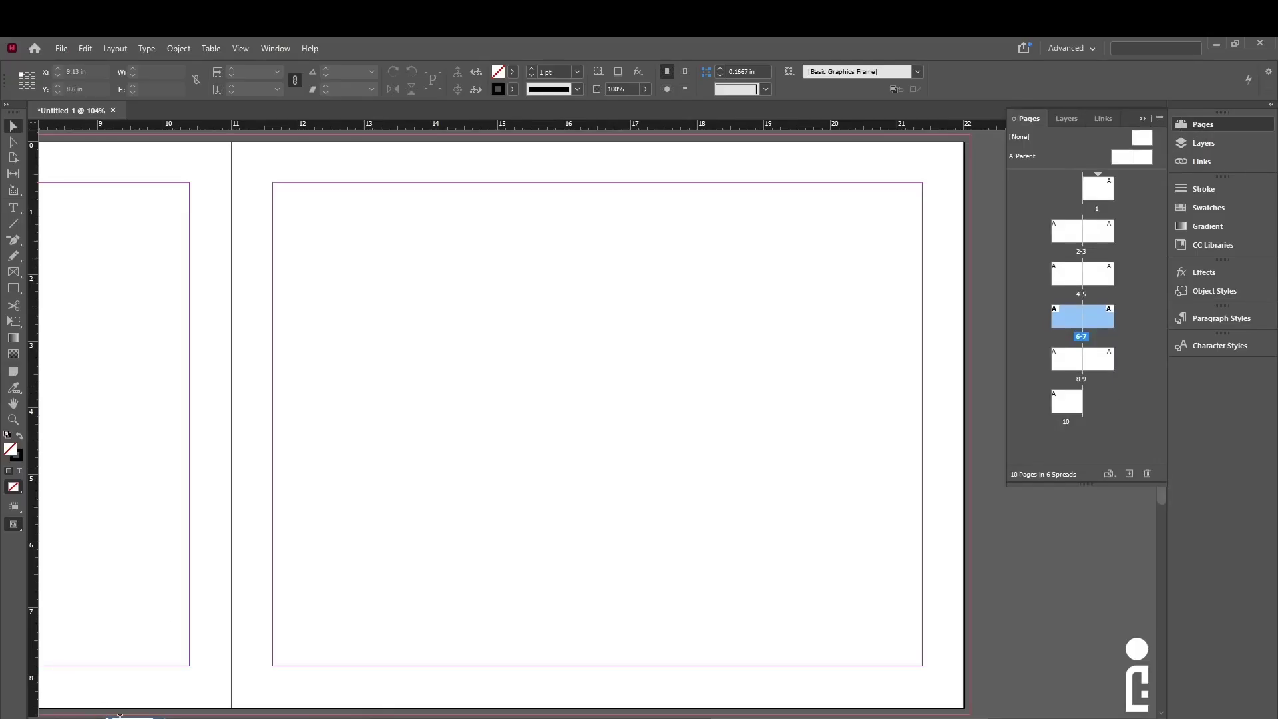
left_click(1098, 286)
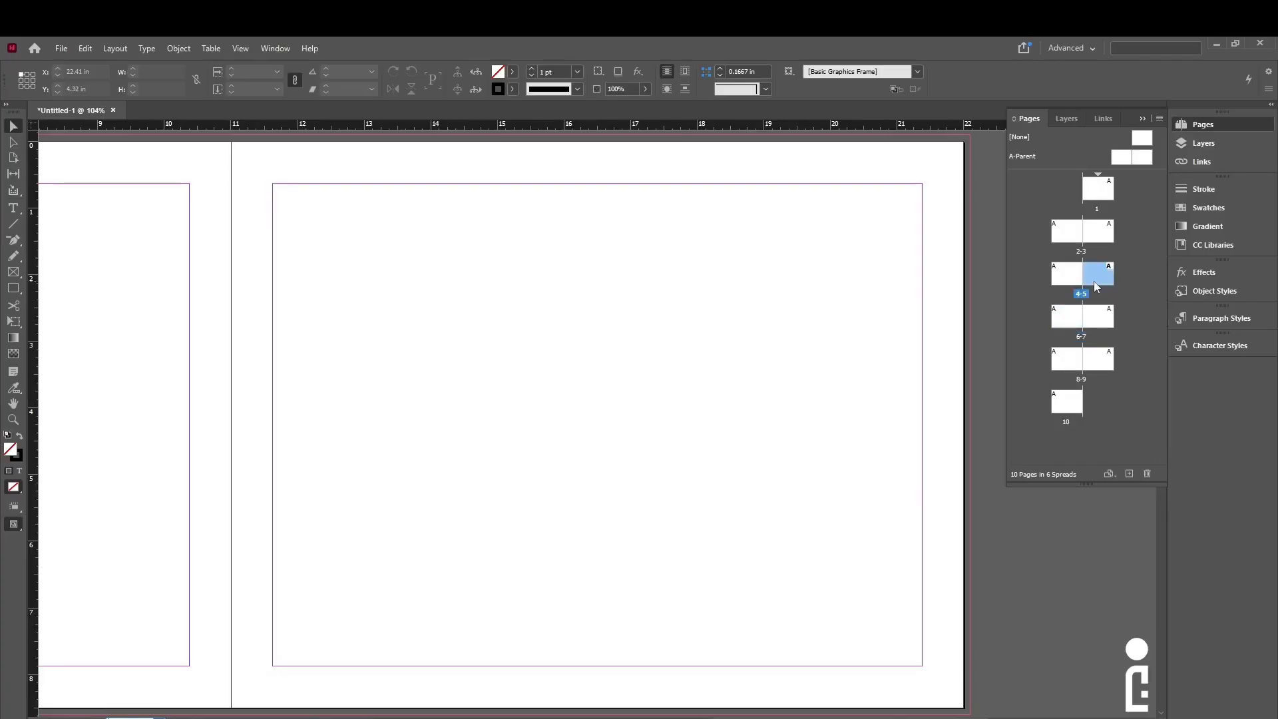
double_click(1095, 197)
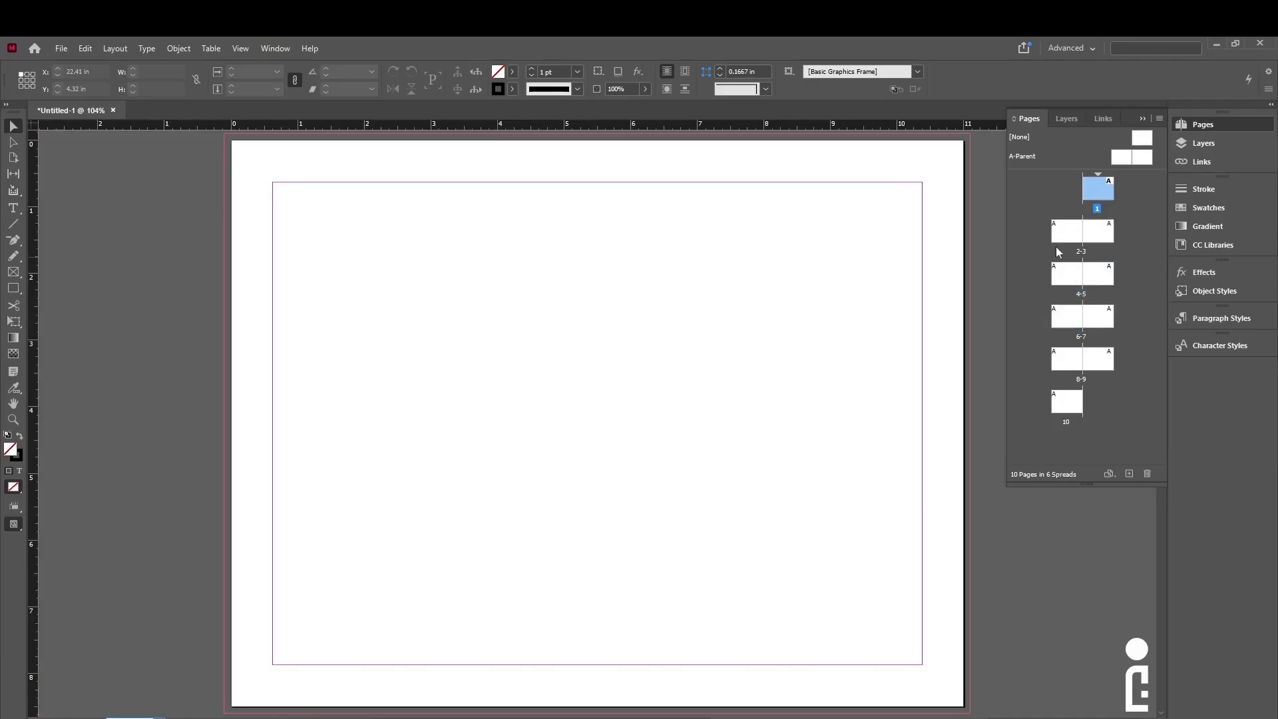
double_click(1102, 280)
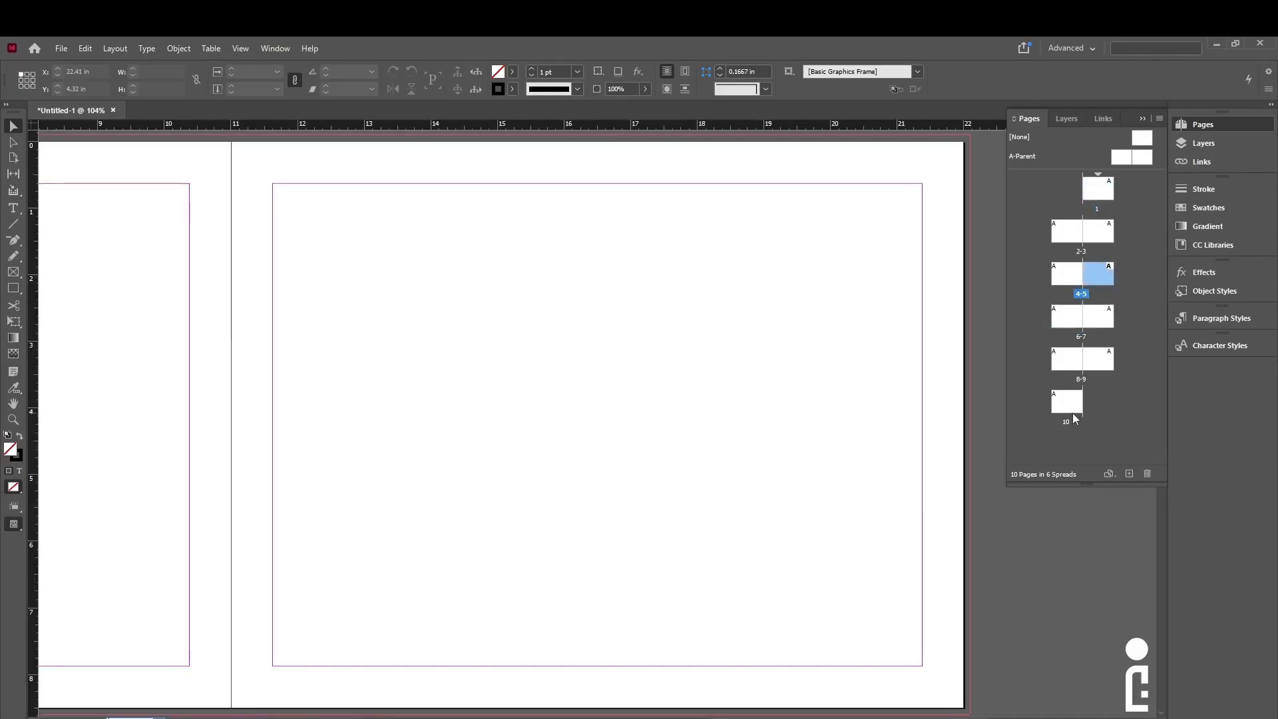
double_click(1072, 407)
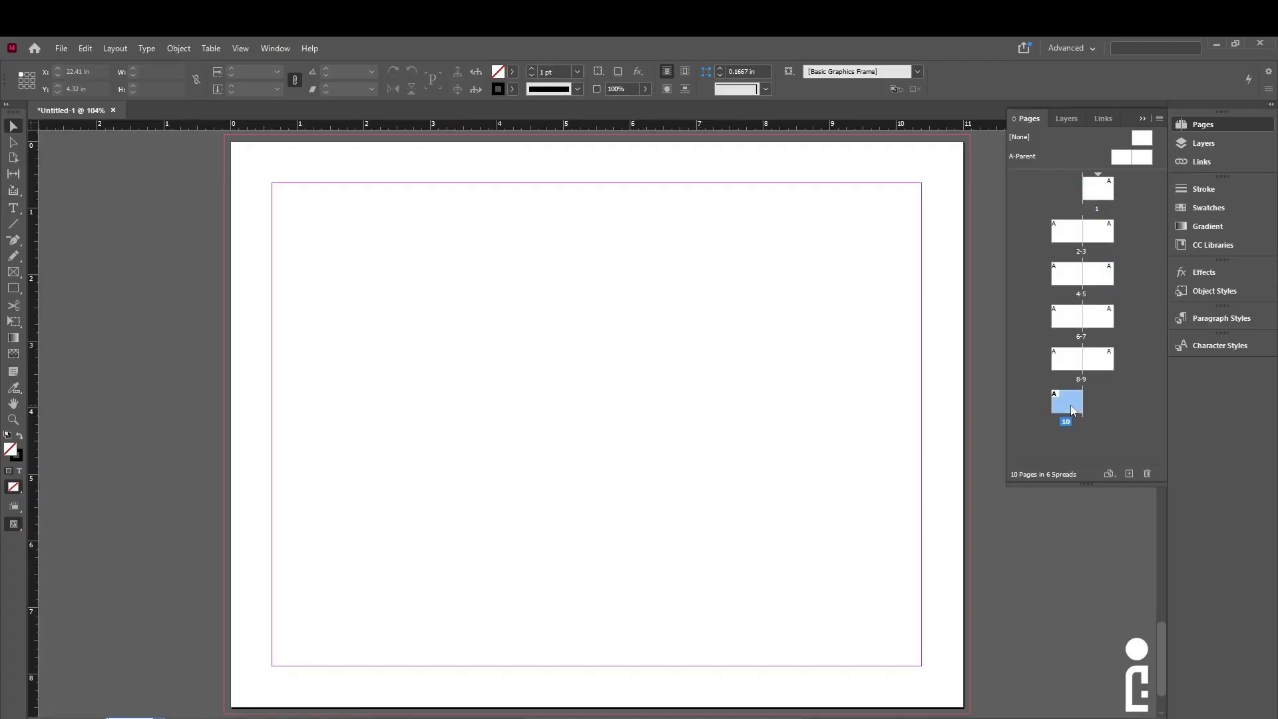
left_click(1217, 129)
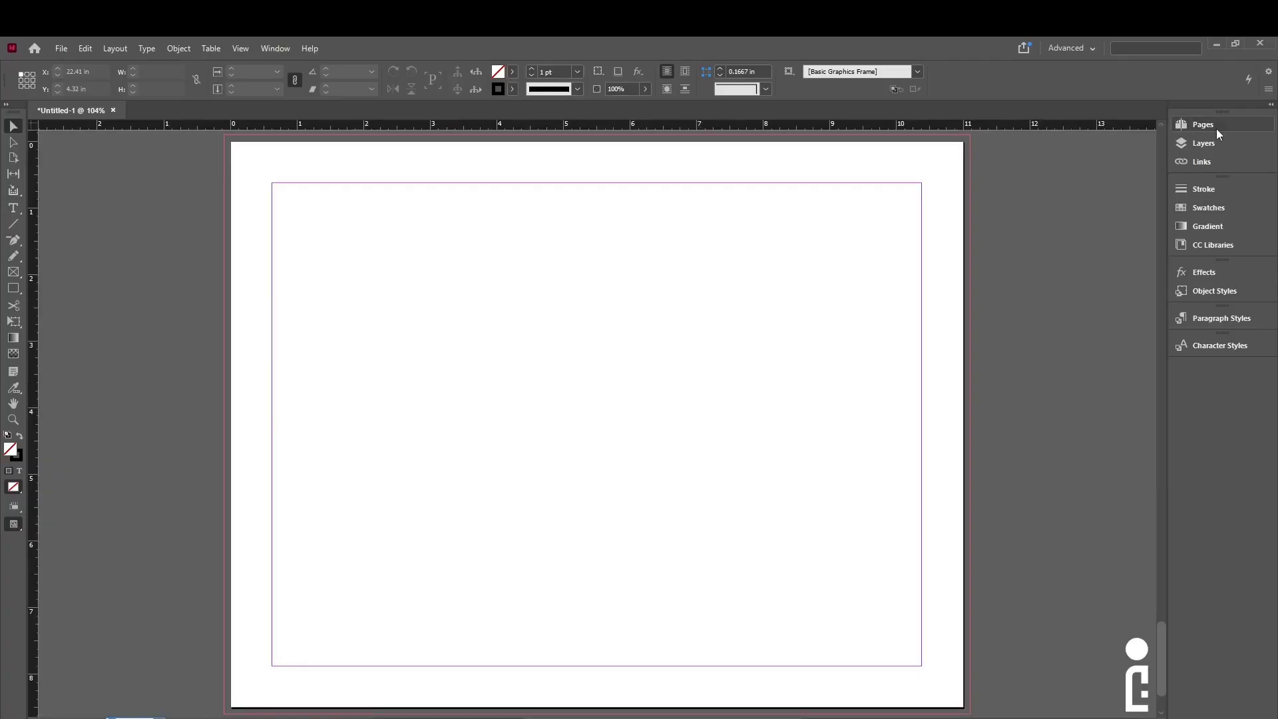
Step: Reopen the page thumbnails and select pages 9, 8, 6 and 7 one after another while keeping page 10 in view
left_click(1216, 129)
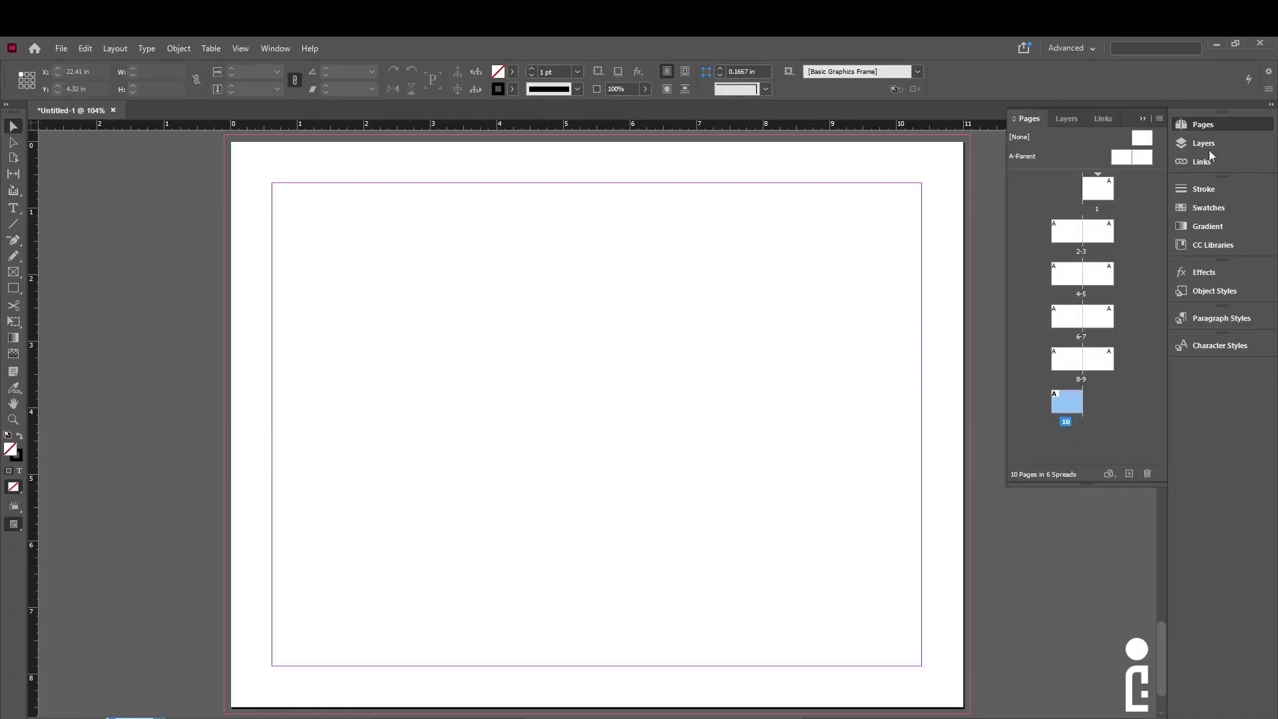
left_click(1105, 363)
left_click(1059, 365)
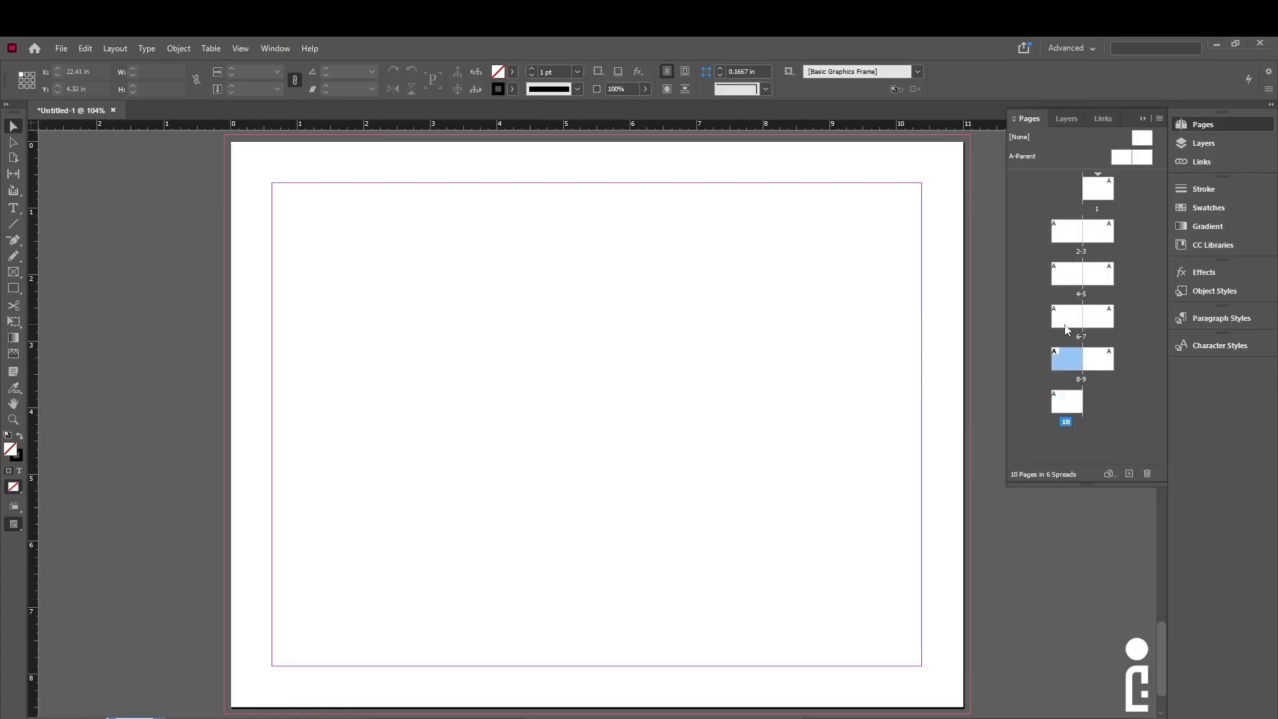
left_click(1069, 321)
left_click(1108, 320)
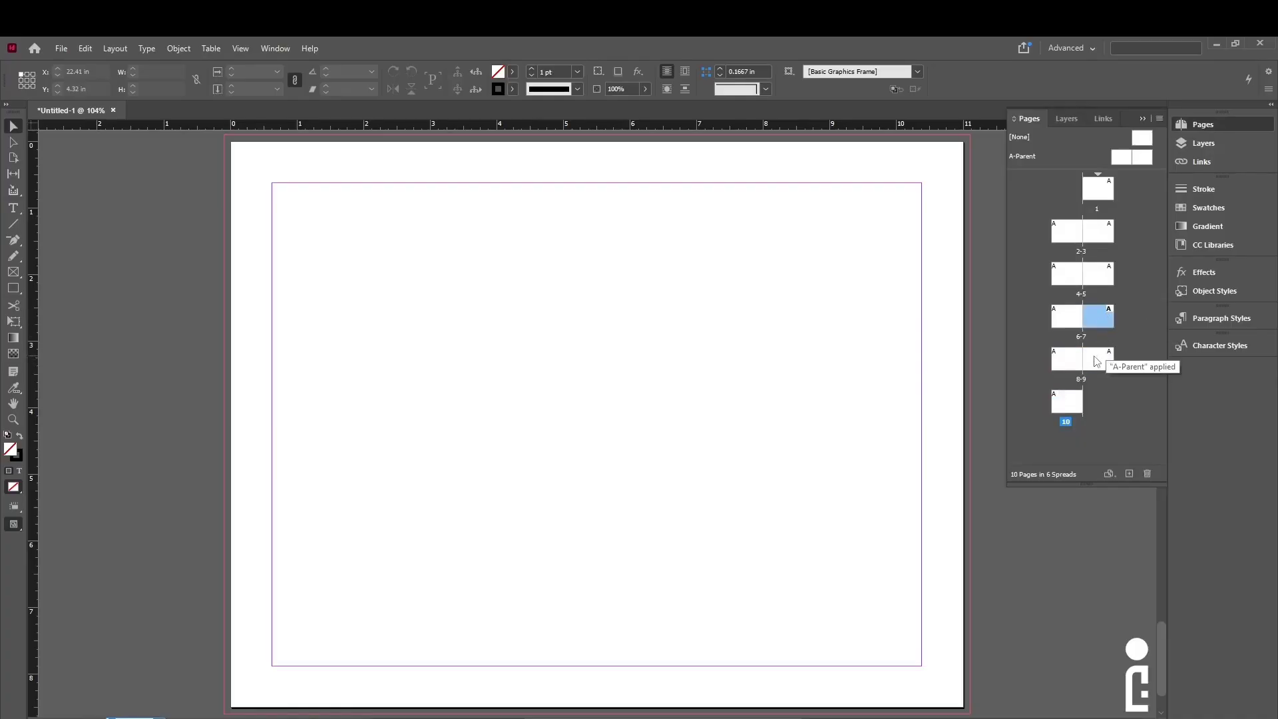
Step: Jump through pages 9, 8, 6, 7, 4 and 5 using their thumbnails and return to page 1
left_click(1097, 360)
double_click(1097, 366)
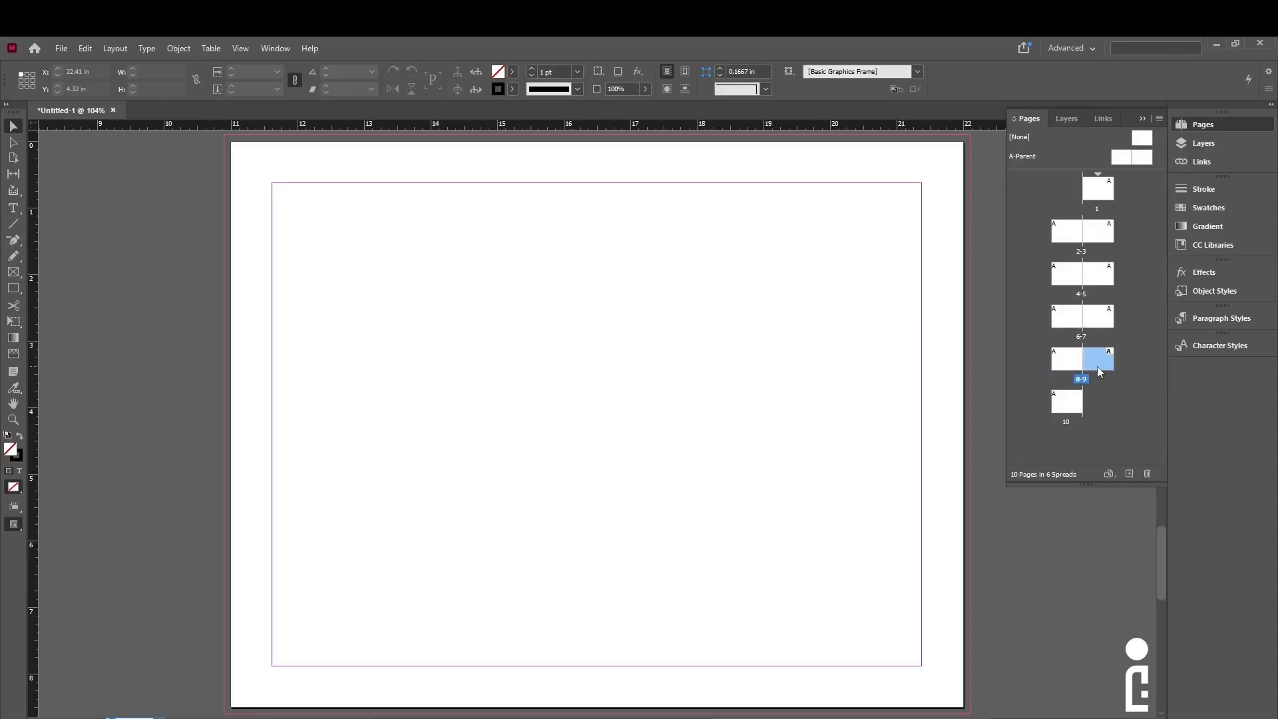
double_click(1066, 366)
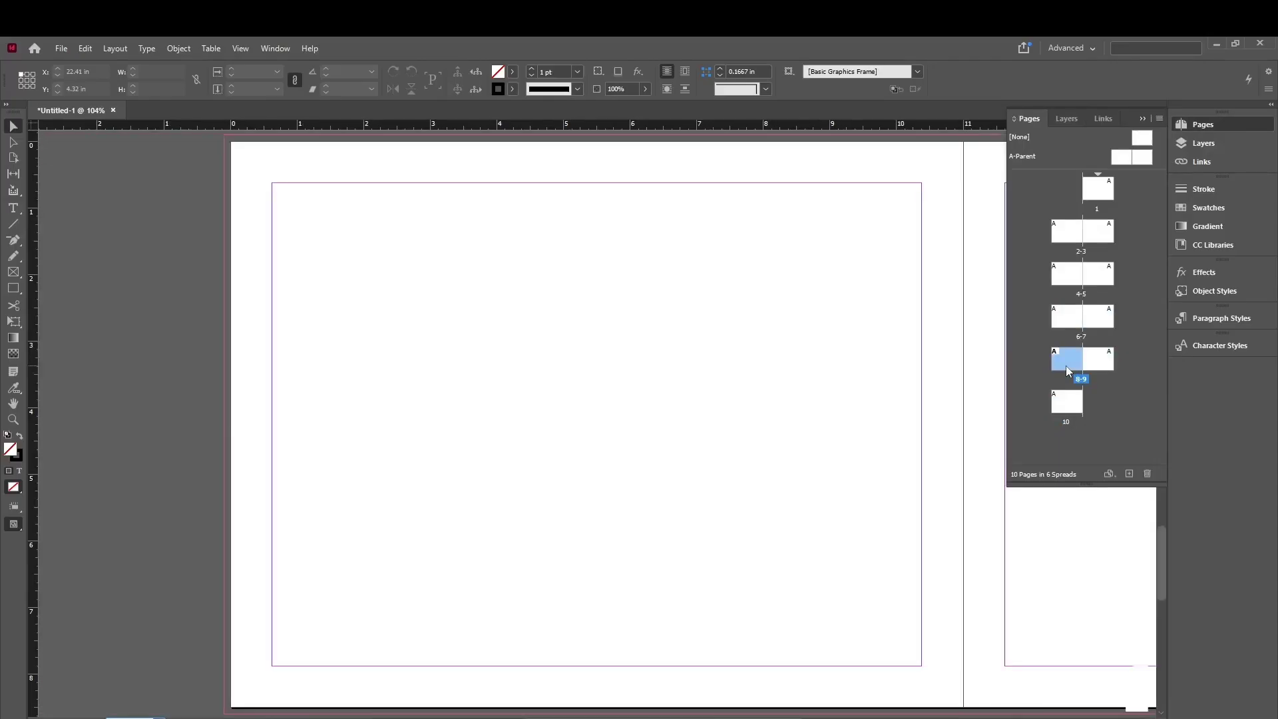
double_click(1061, 318)
double_click(1099, 319)
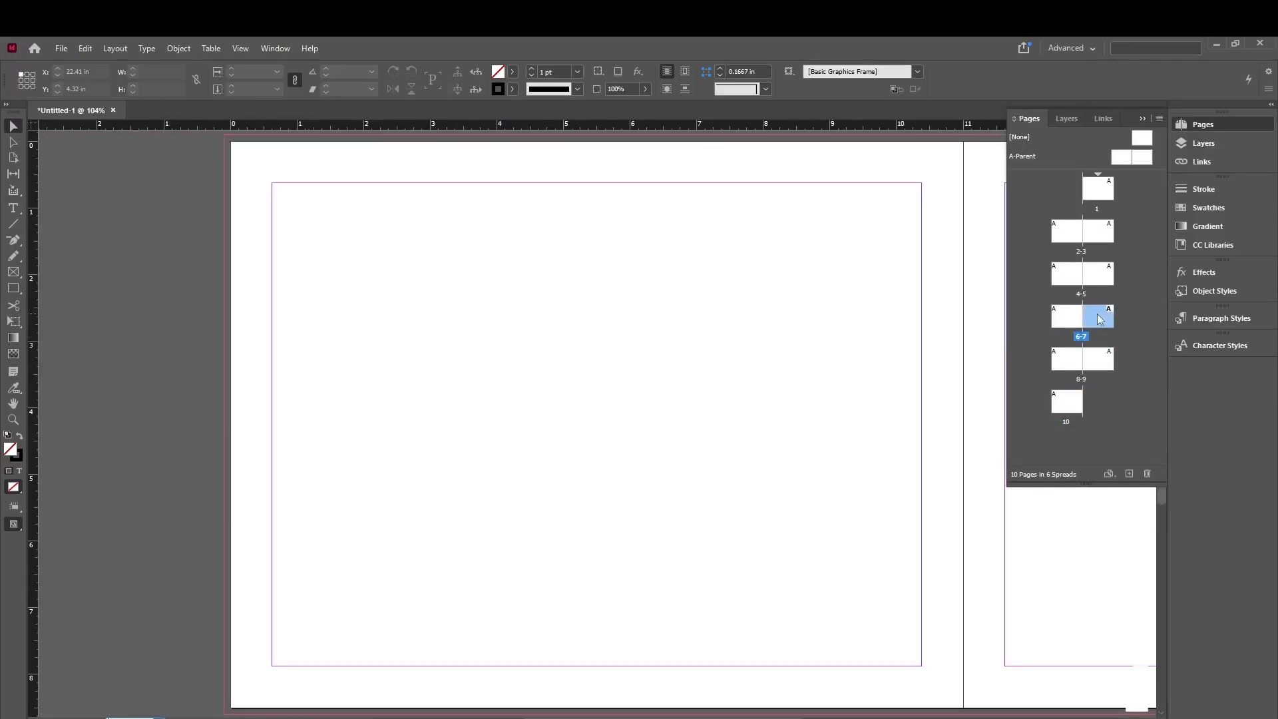
double_click(1069, 273)
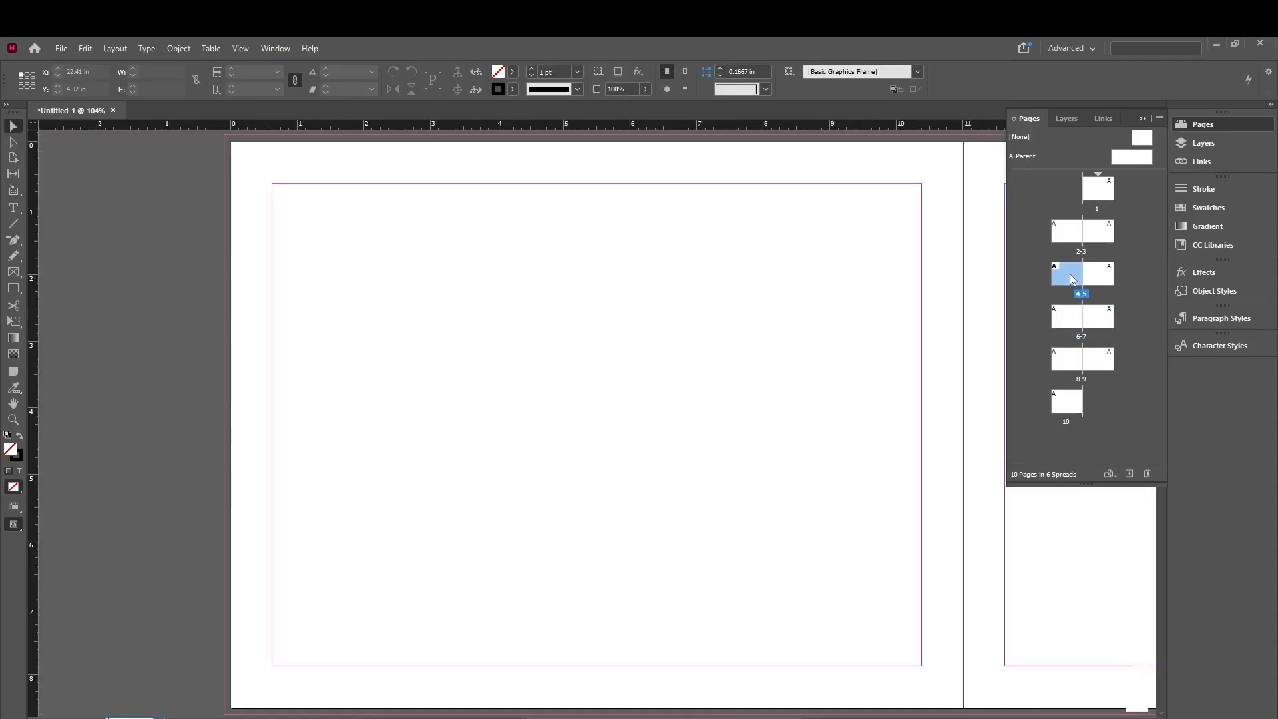
double_click(1099, 276)
double_click(1100, 202)
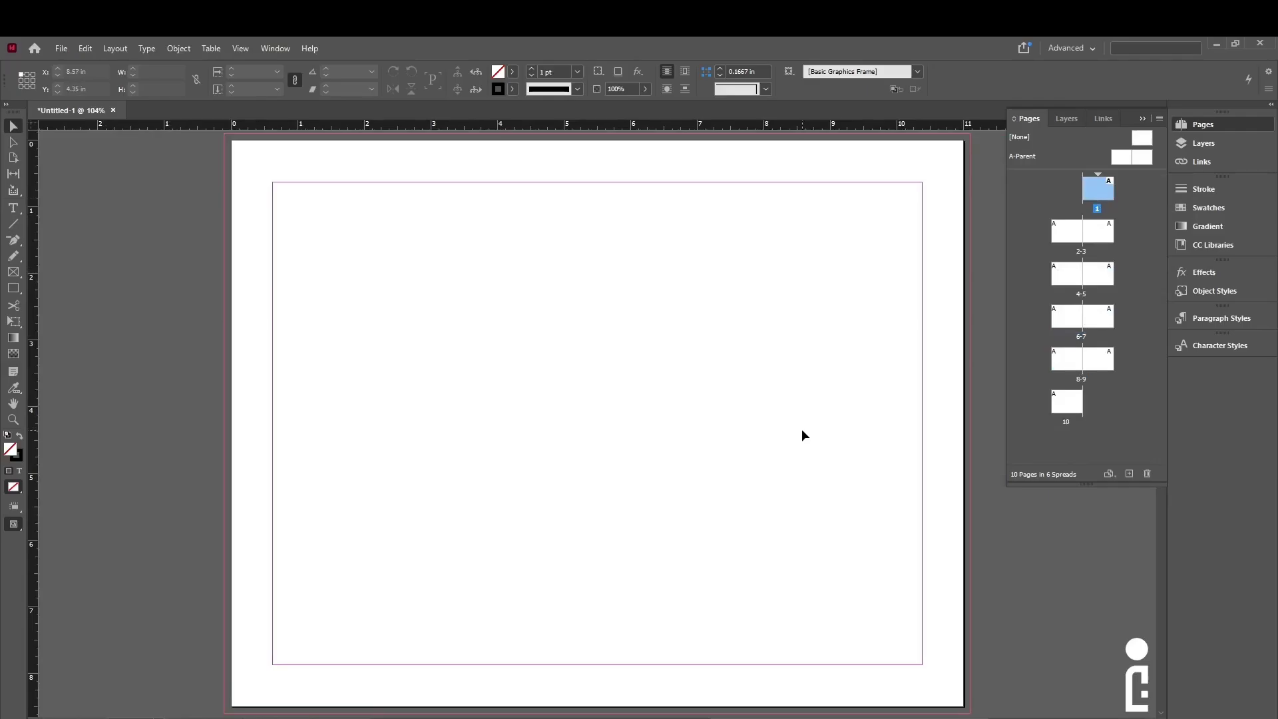
Step: Add four new pages in succession after page 1 and look over the added spreads
left_click(1129, 474)
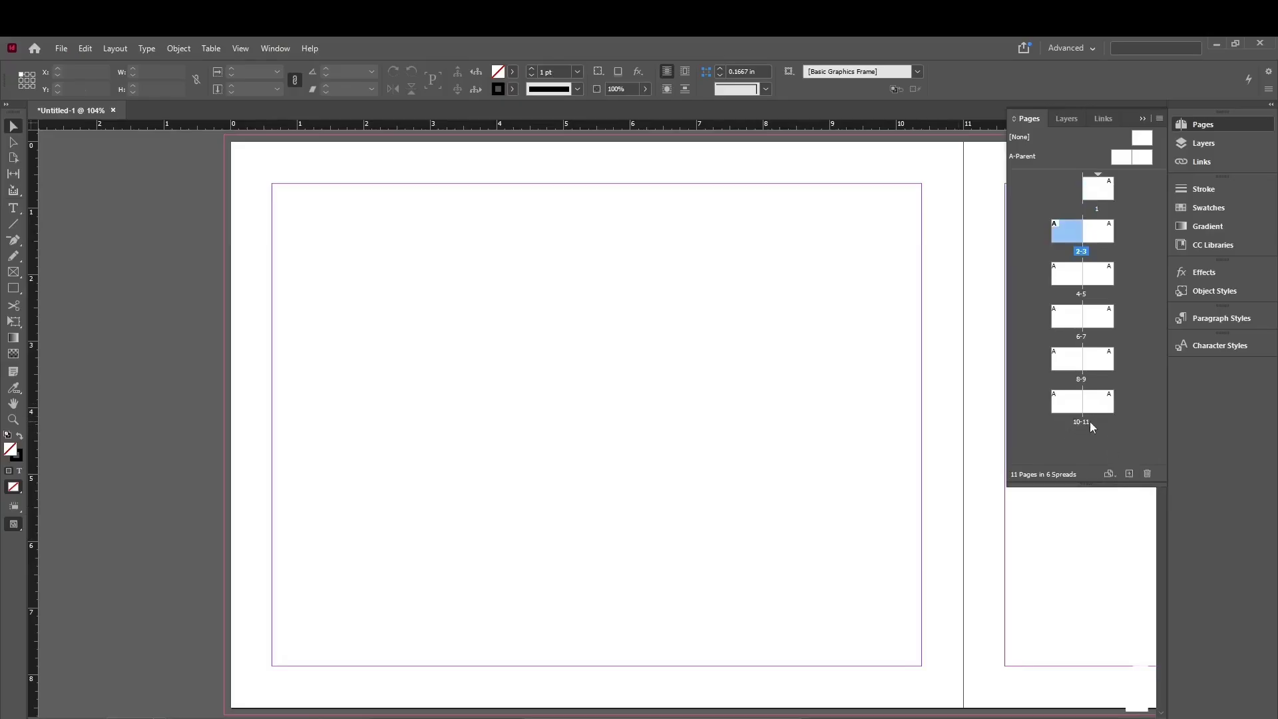
left_click(1129, 473)
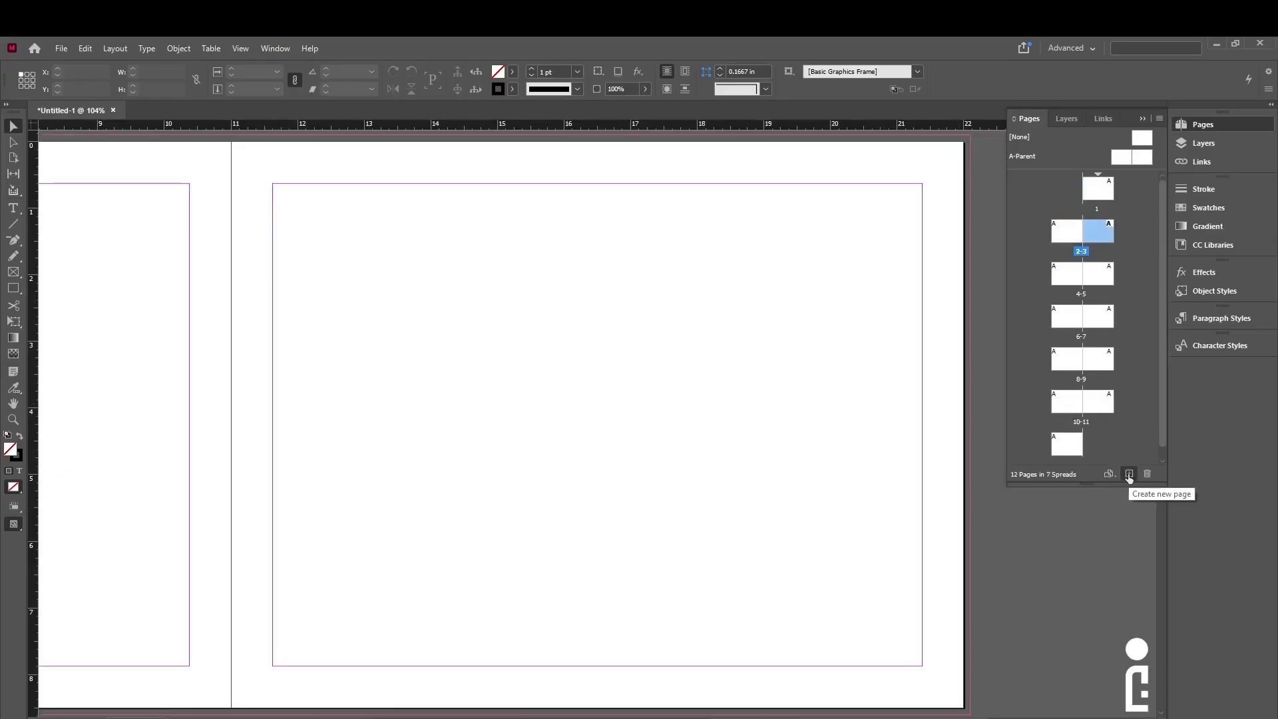
left_click(1129, 475)
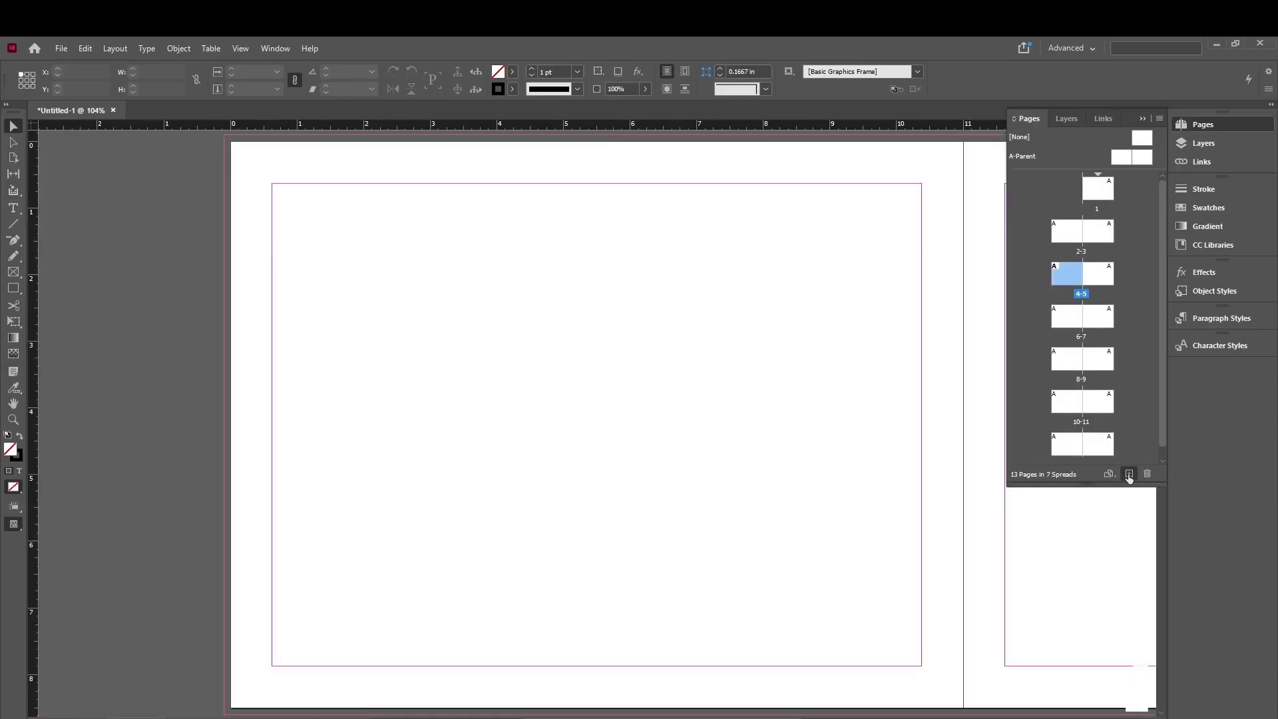
left_click(1129, 475)
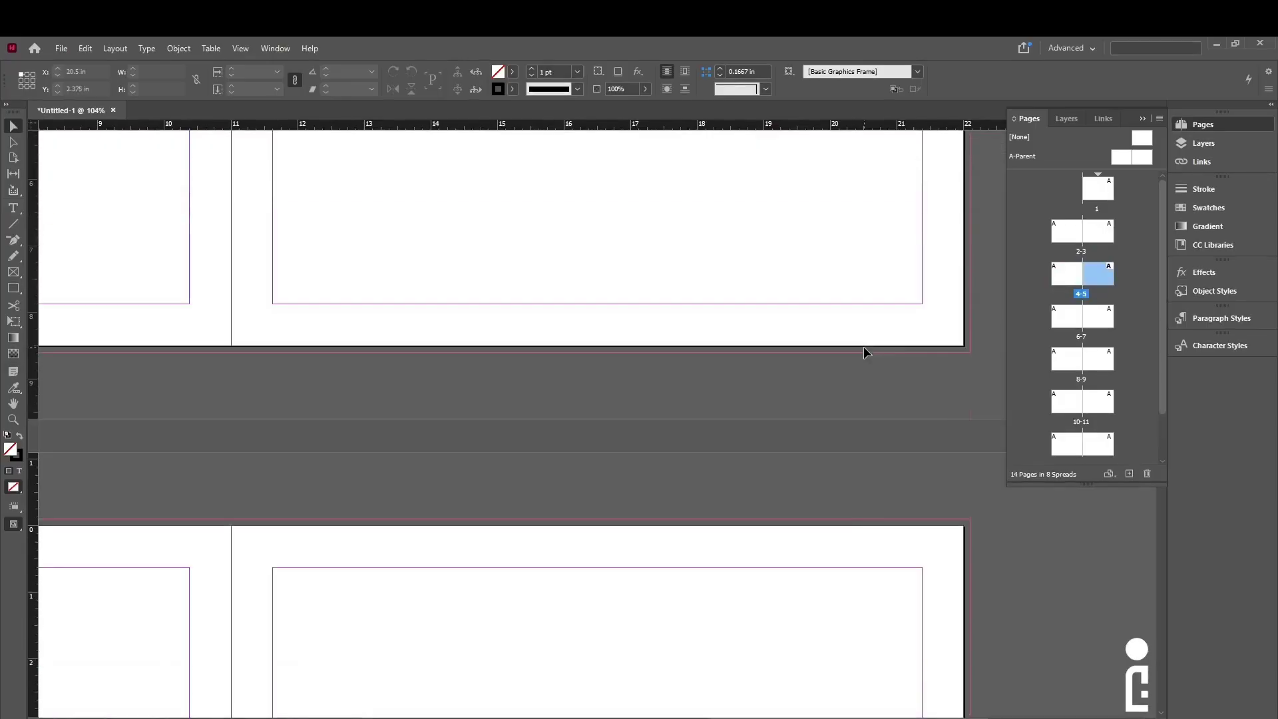
scroll(864, 351, "down", 5)
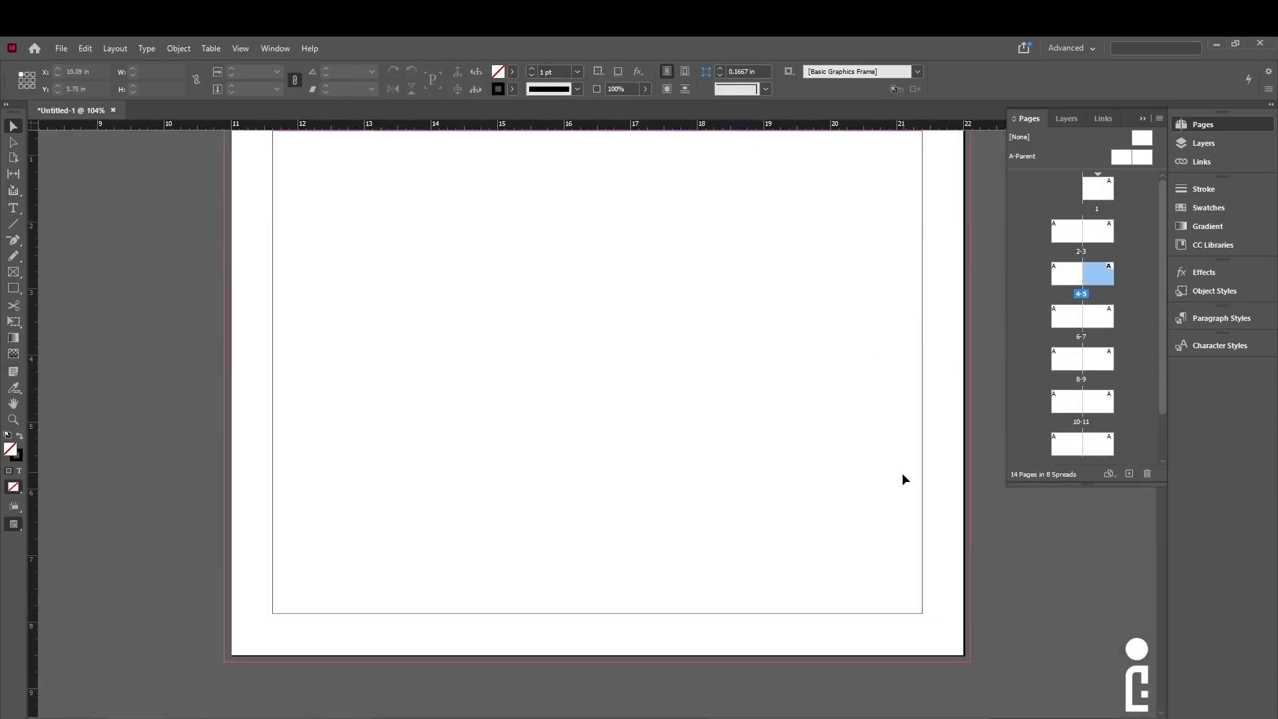
Step: Return to page 1 and insert one more new page directly after it
left_click(1074, 188)
double_click(1107, 186)
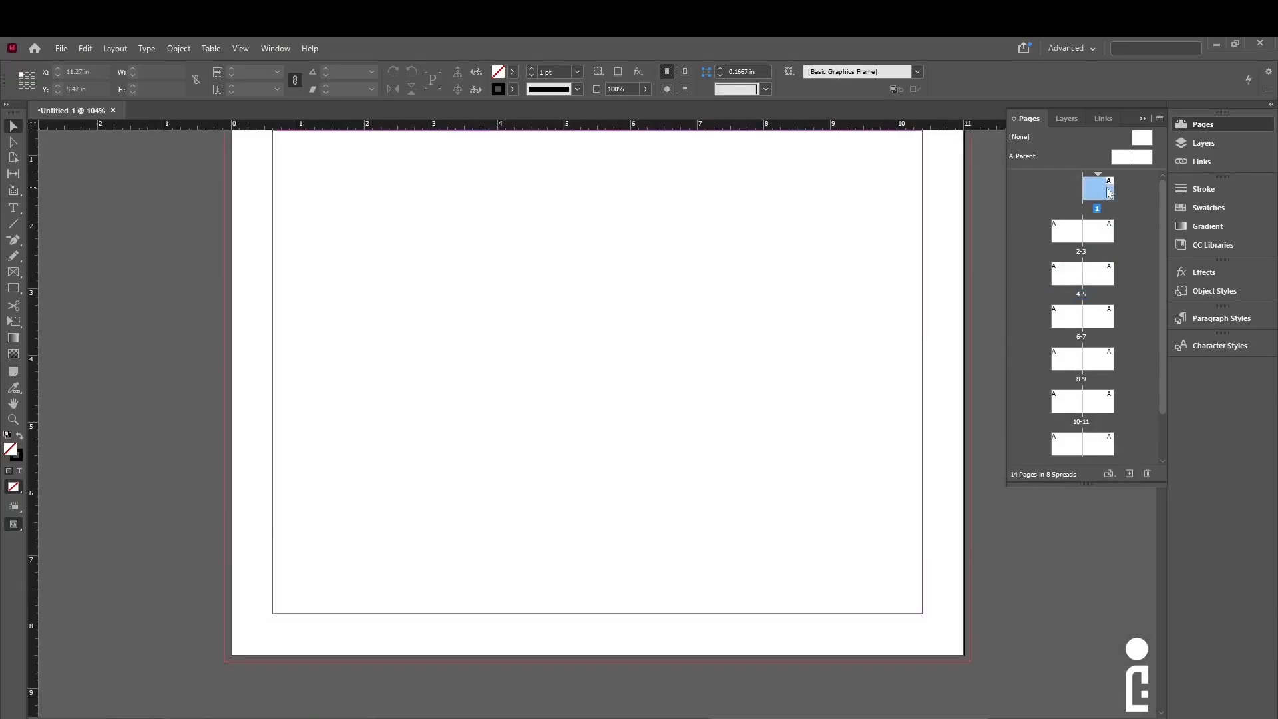
left_click(1132, 475)
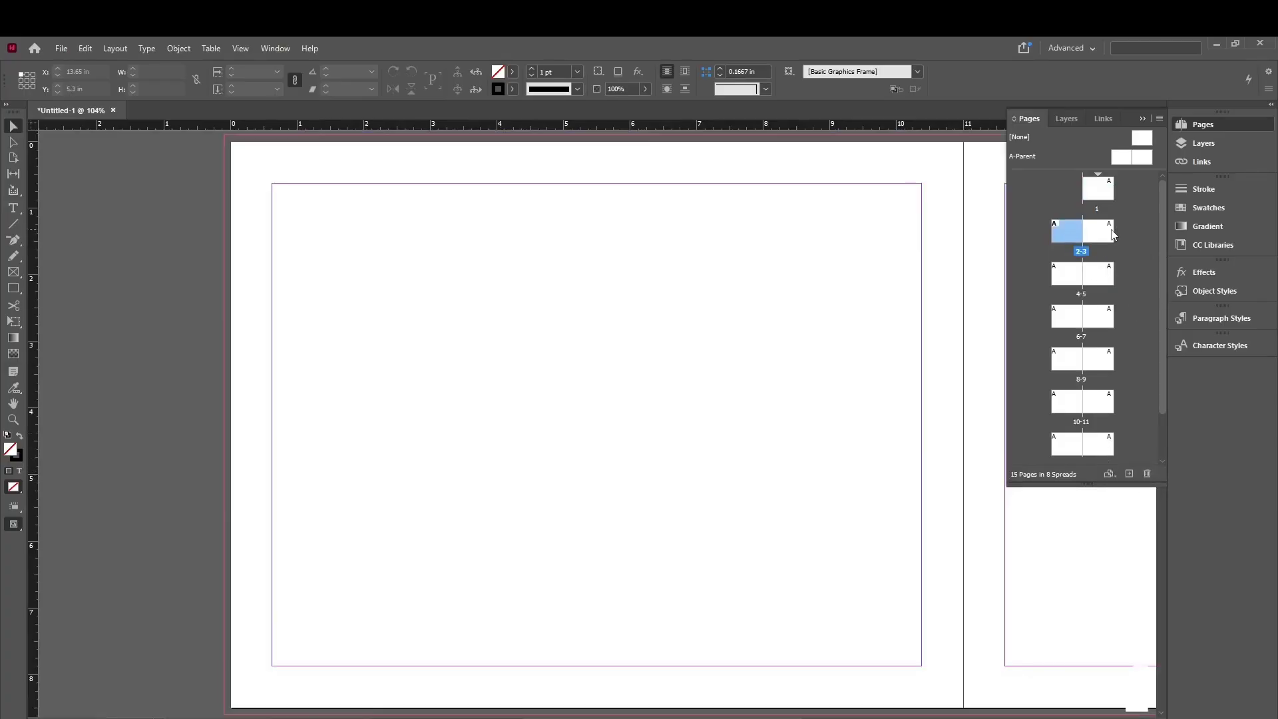
Step: Delete page 3, then page 4 twice as the pages renumber, and page 5
left_click(1112, 233)
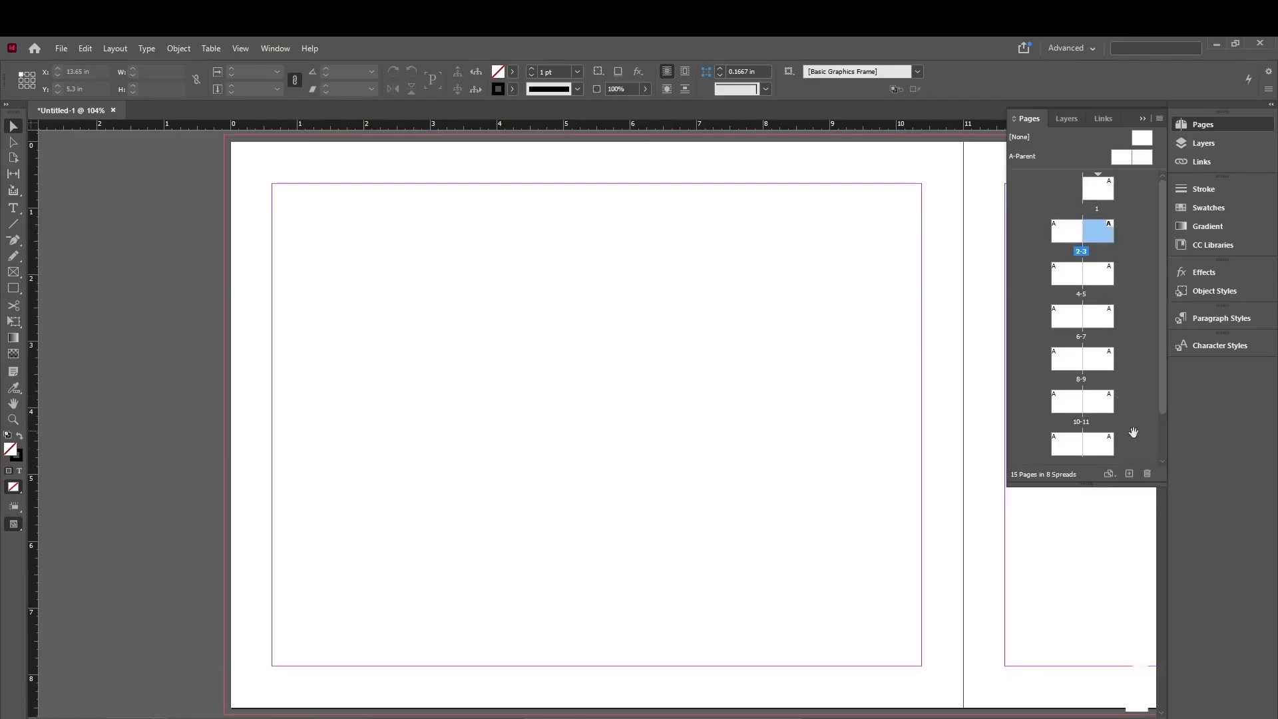
left_click(1147, 475)
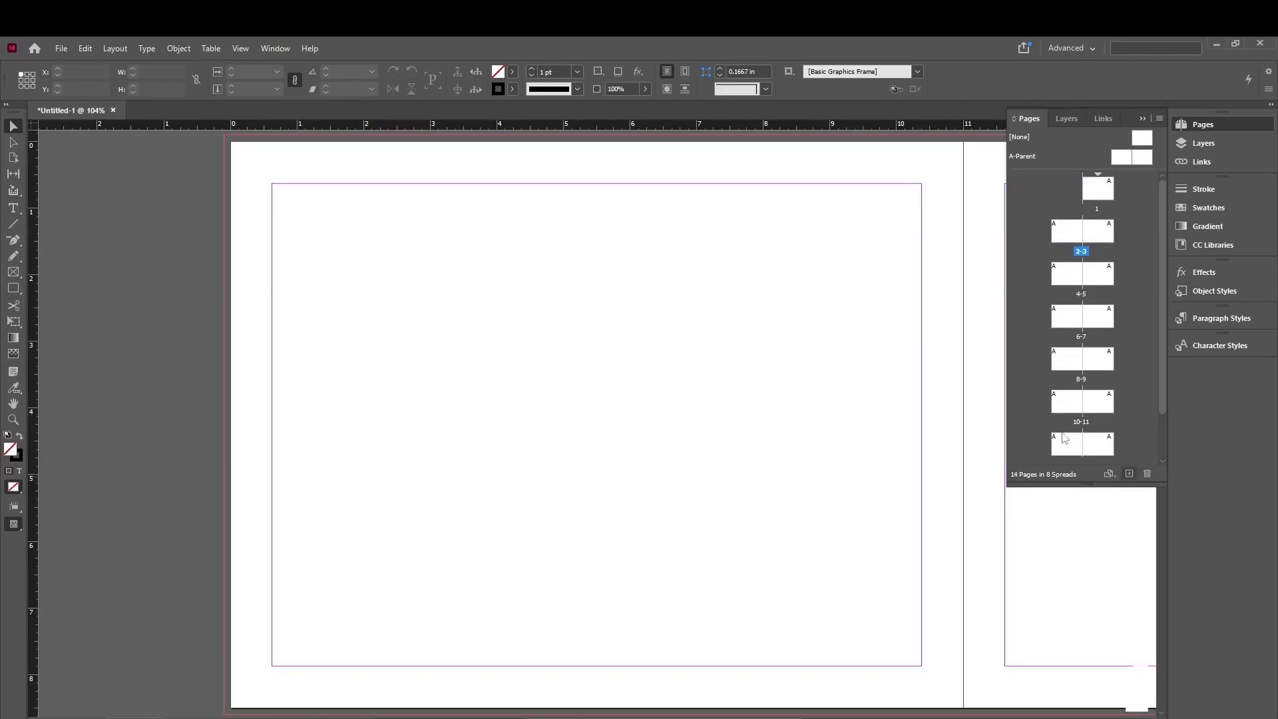
left_click(1072, 276)
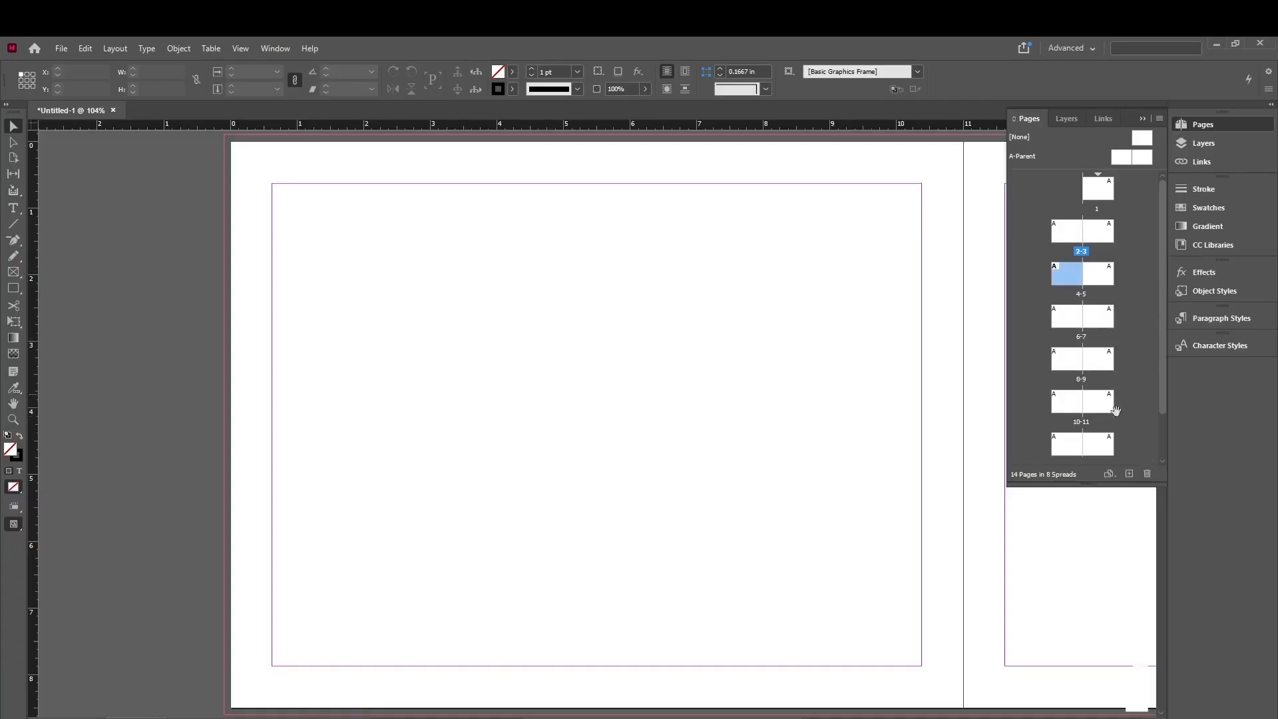
left_click(1146, 477)
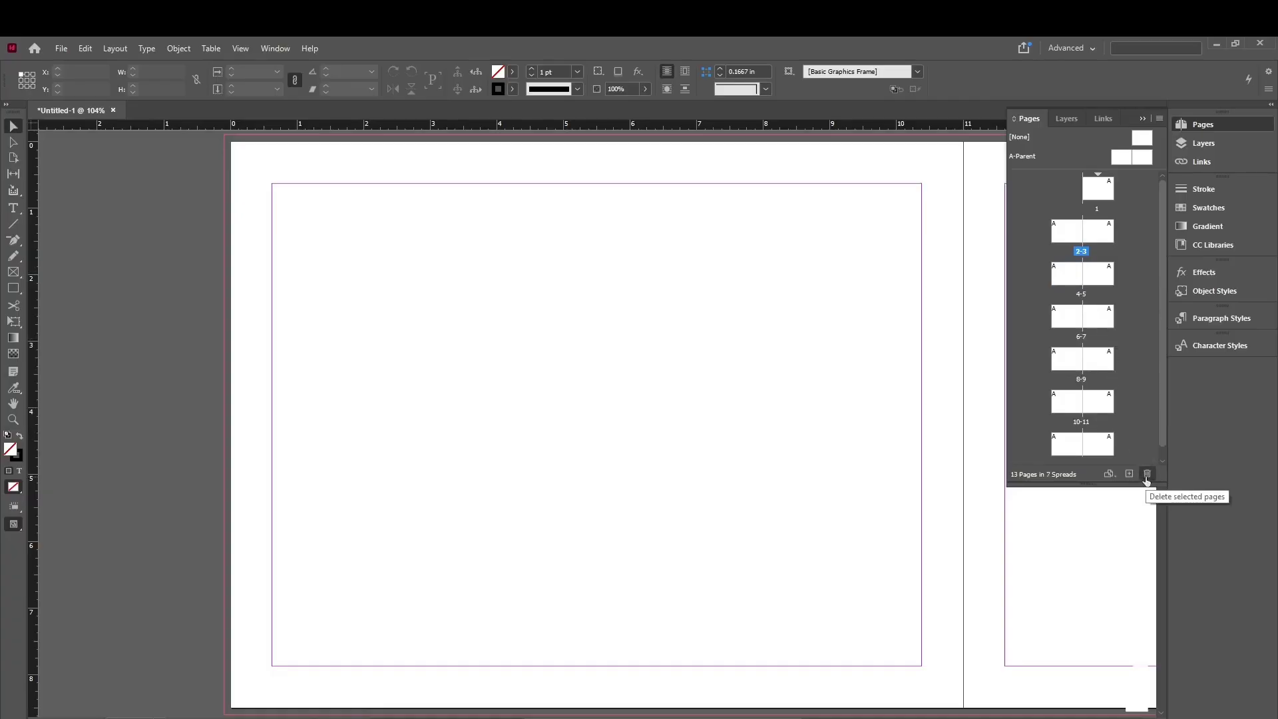
left_click(1069, 274)
left_click(1148, 475)
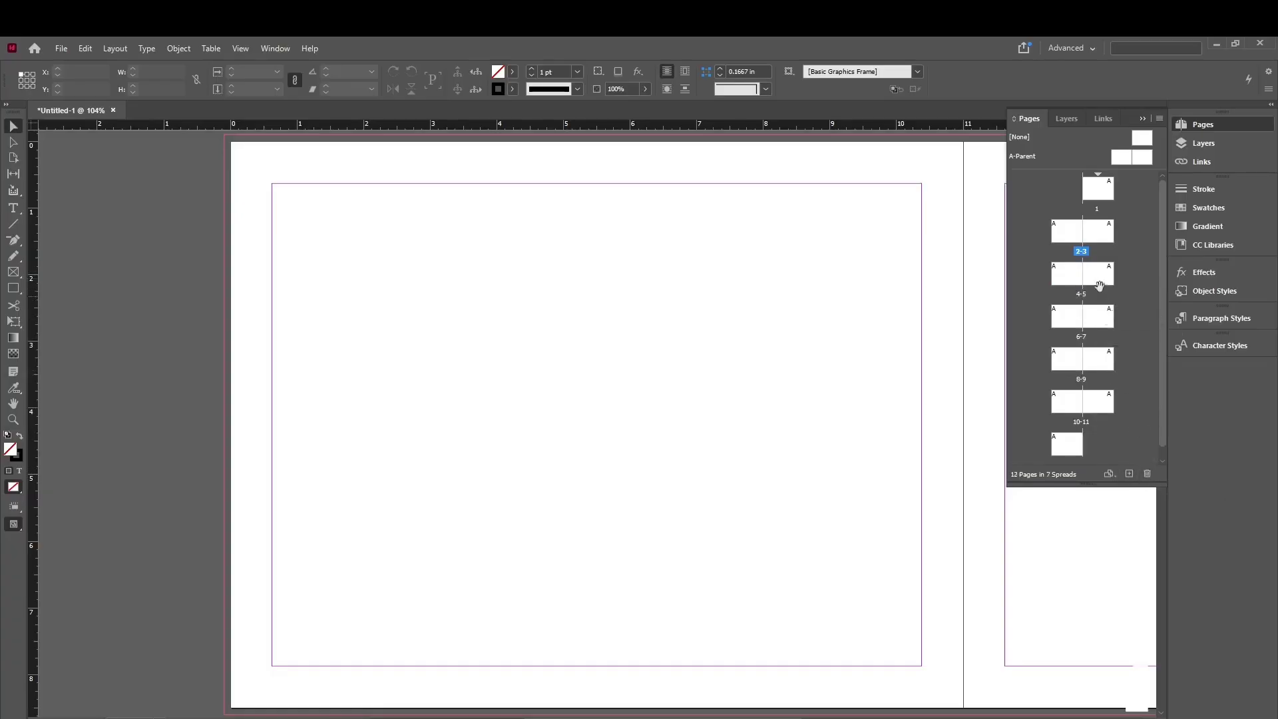
left_click(1099, 274)
left_click(1147, 476)
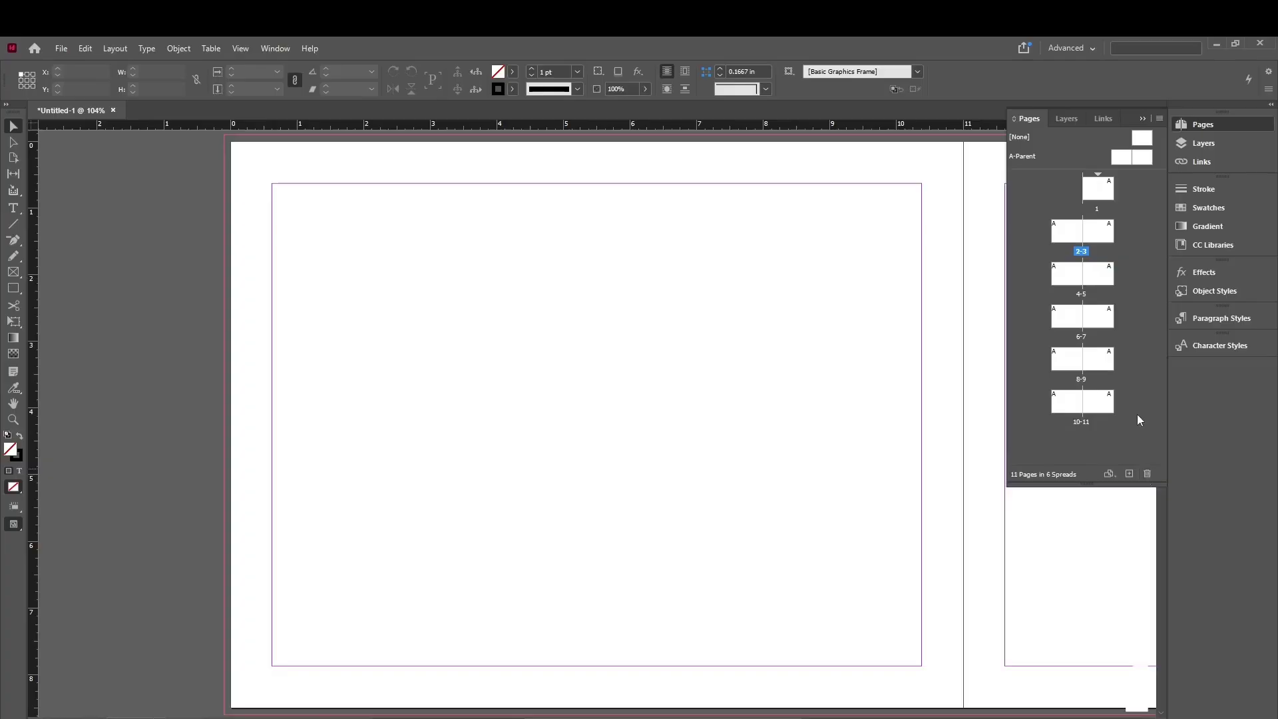
Step: Delete pages 9, 4, 6 and 7 one at a time, selecting each by its current number
left_click(1098, 360)
left_click(1147, 476)
left_click(1067, 275)
left_click(1147, 473)
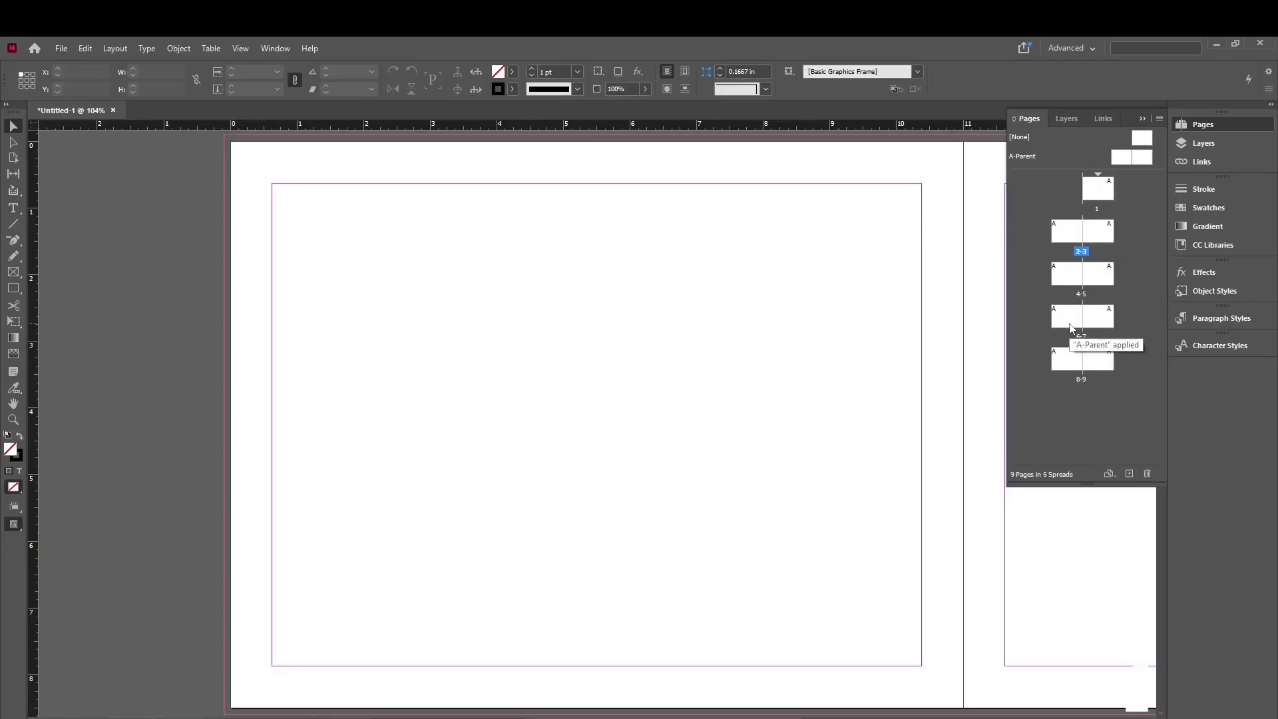
left_click(1067, 317)
left_click(1148, 474)
left_click(1098, 317)
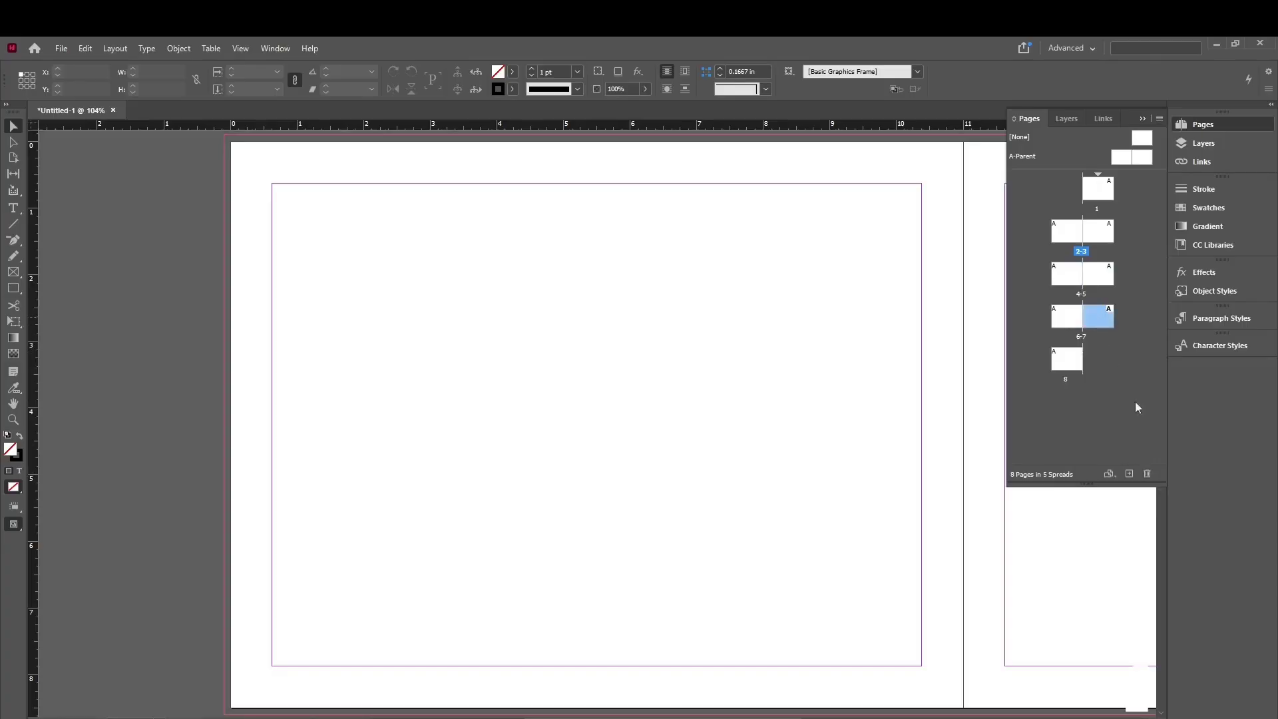
left_click(1148, 473)
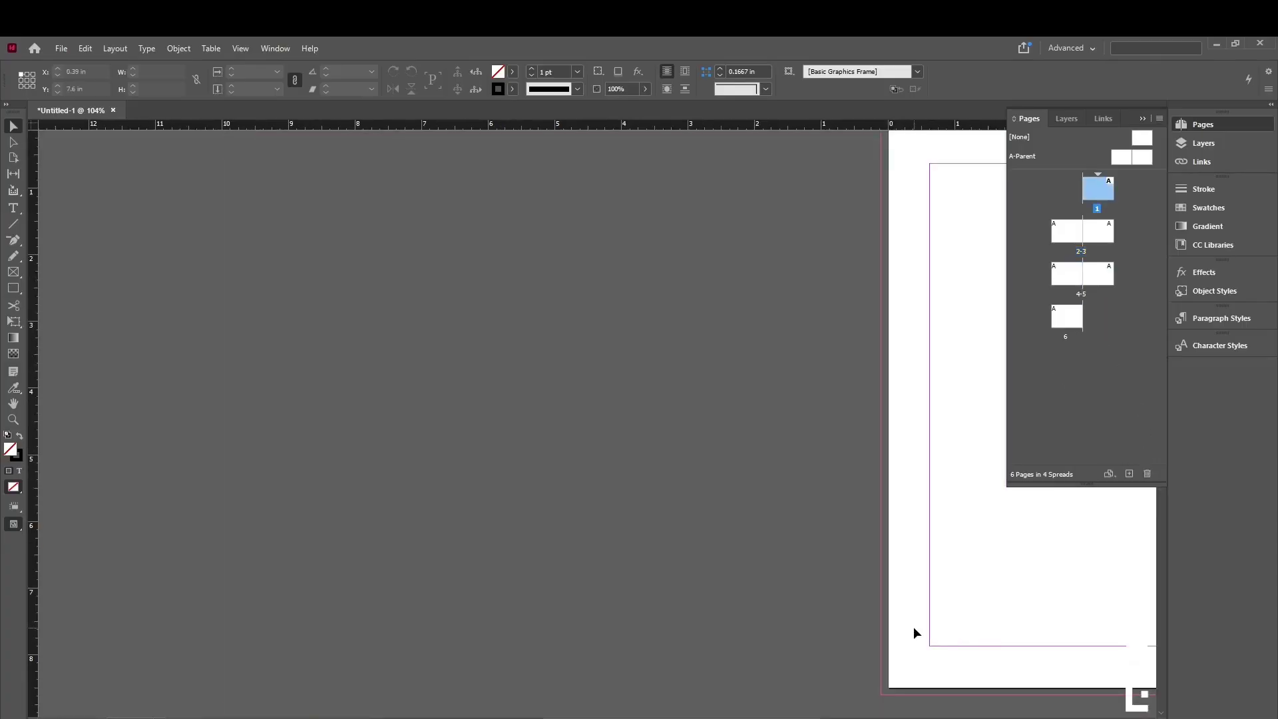
Step: Fit page 1 in the window and add one new page to the document
mouse_move(972, 631)
left_mouse_down()
mouse_move(788, 619)
mouse_move(836, 609)
mouse_move(953, 626)
left_mouse_up()
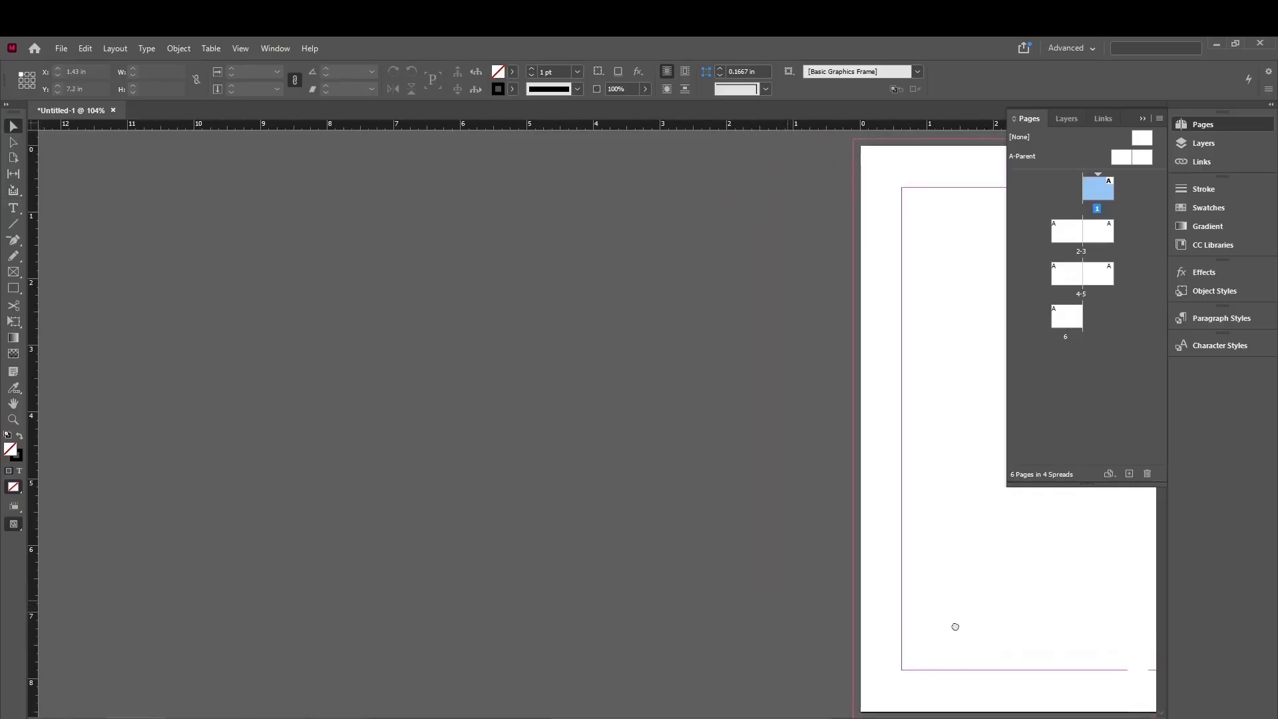
key("ctrl+0")
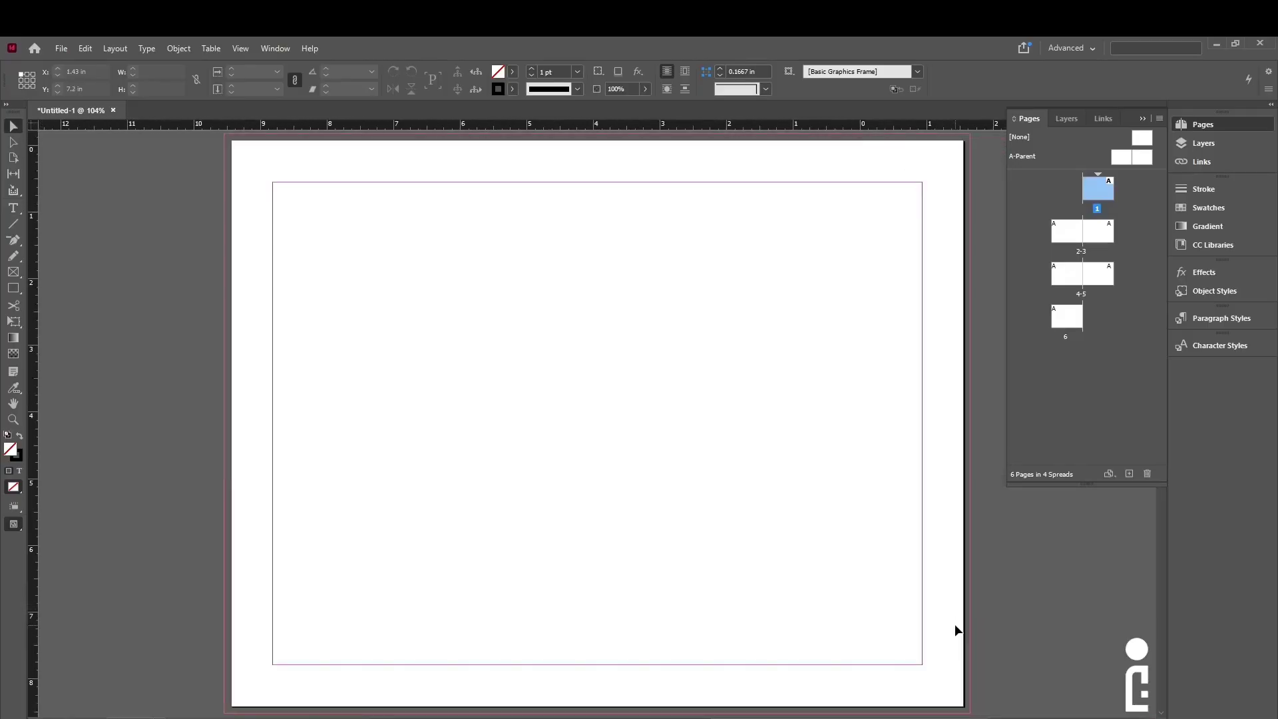
key("ctrl+shift+p")
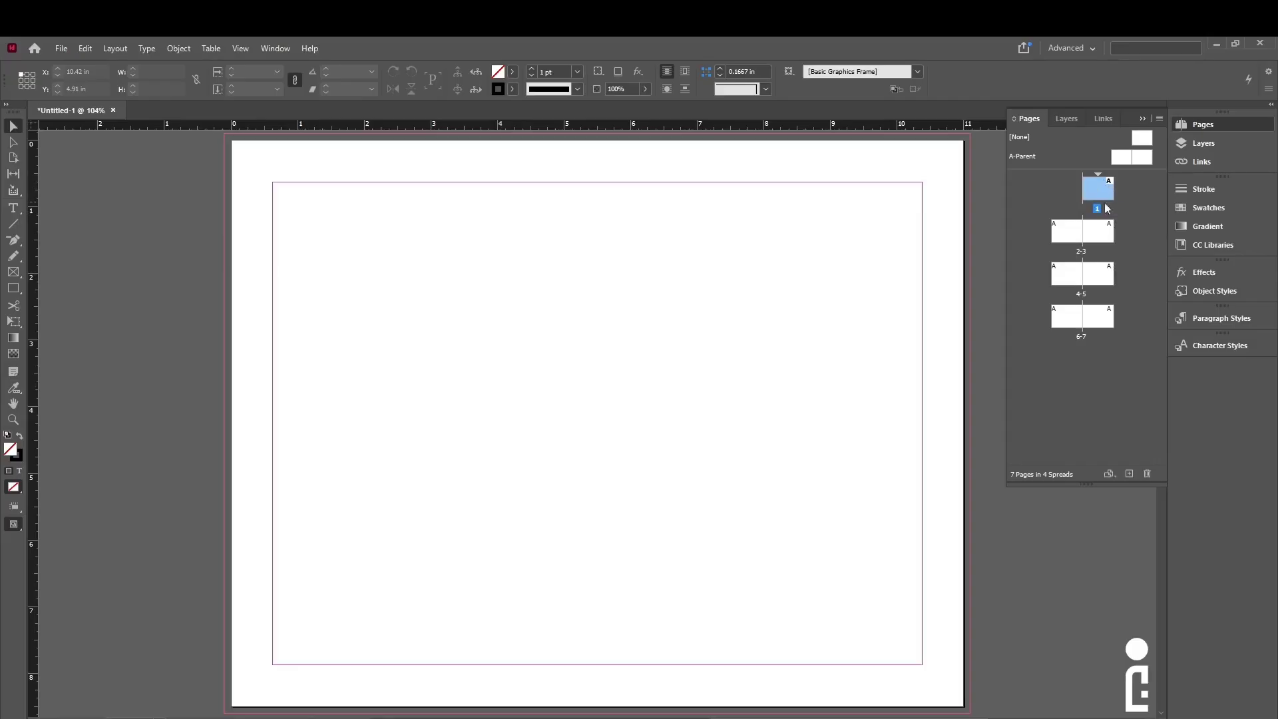
Step: Change the size of page 1 from the page size presets to Letter - Half
left_click(1108, 475)
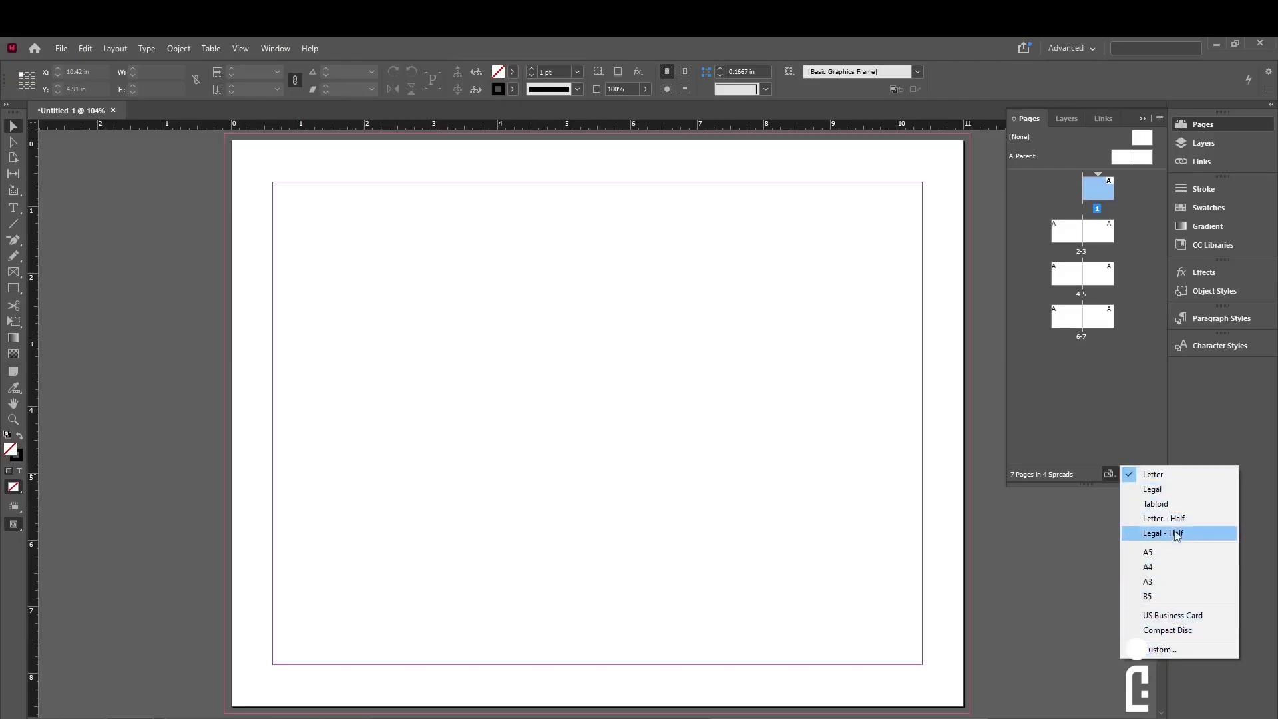
left_click(1174, 518)
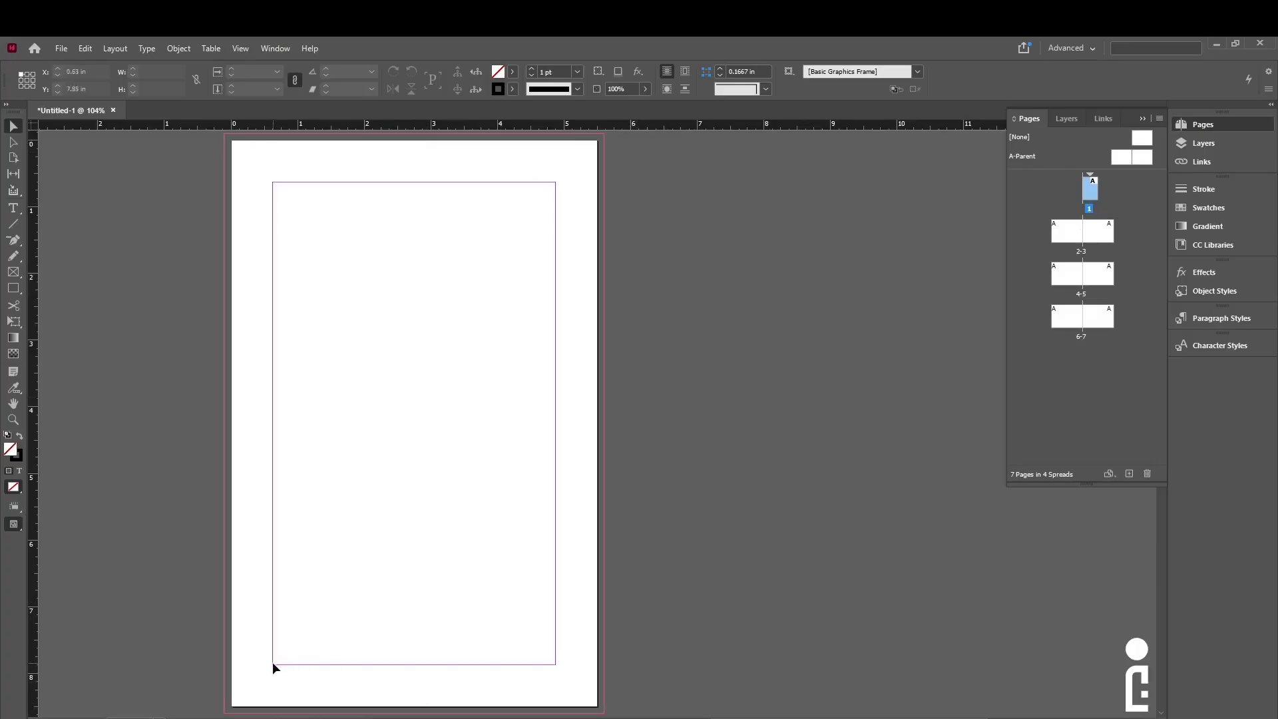
Step: Change the size of page 1 from the page size presets to Letter
left_click(1110, 474)
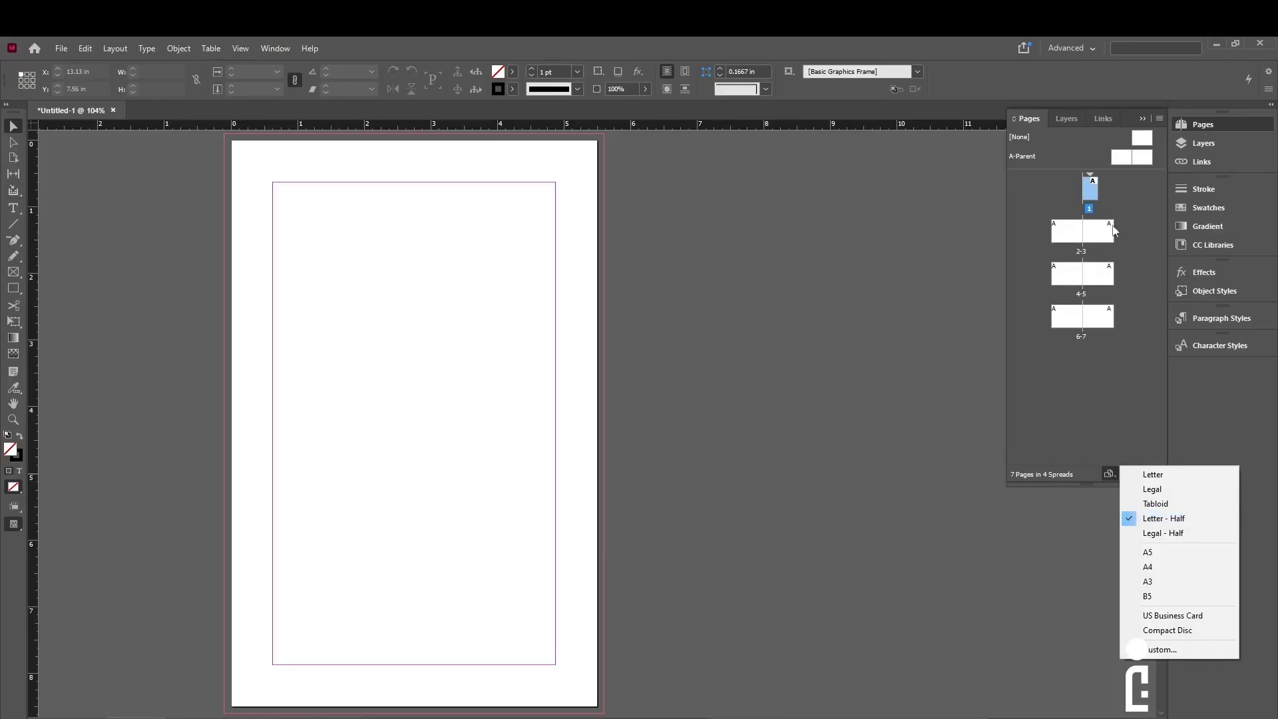
left_click(1155, 475)
scroll(745, 281, "up", 2)
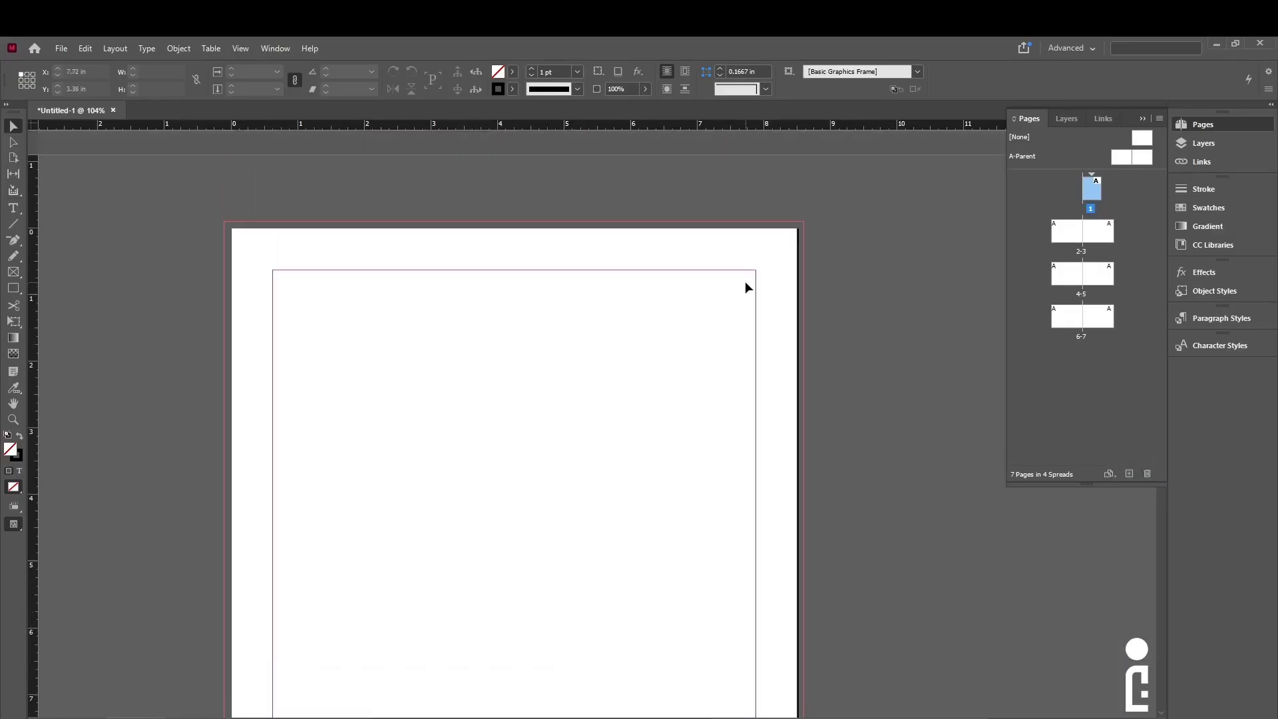
scroll(744, 281, "down", 8)
scroll(745, 281, "up", 8)
Step: Undo the last page size change on page 1
left_click(1109, 474)
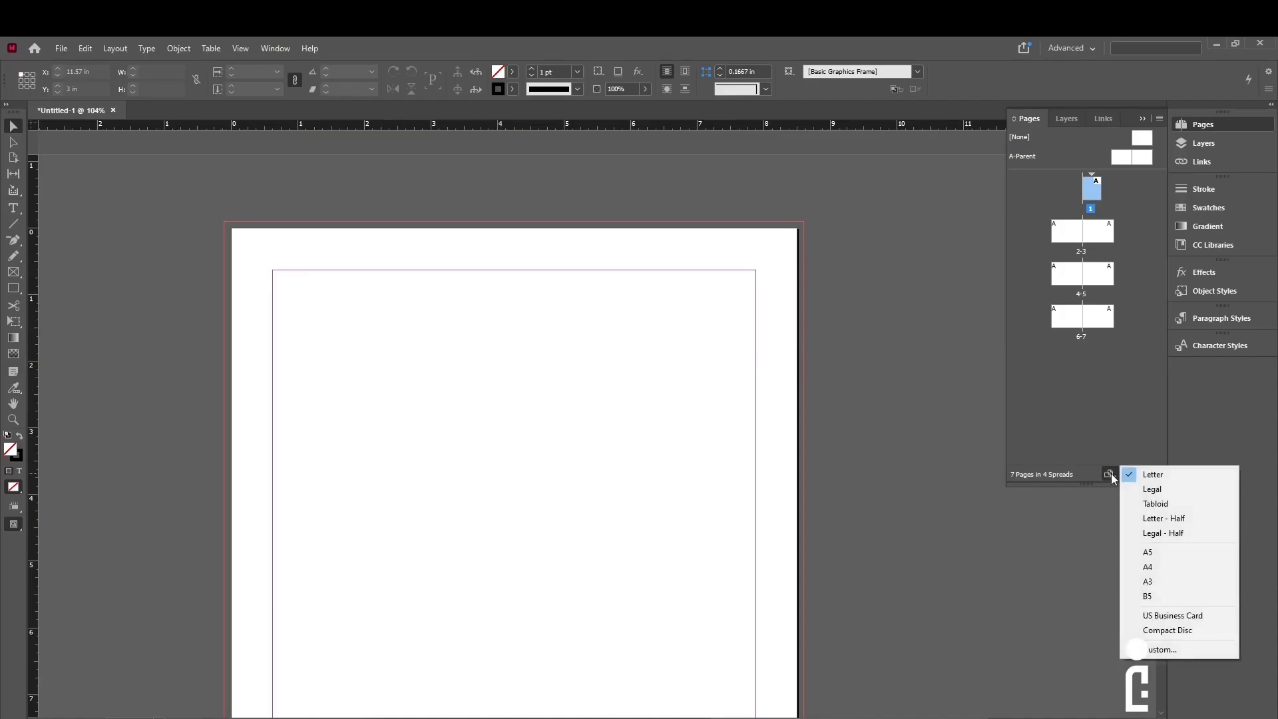
left_click(1057, 424)
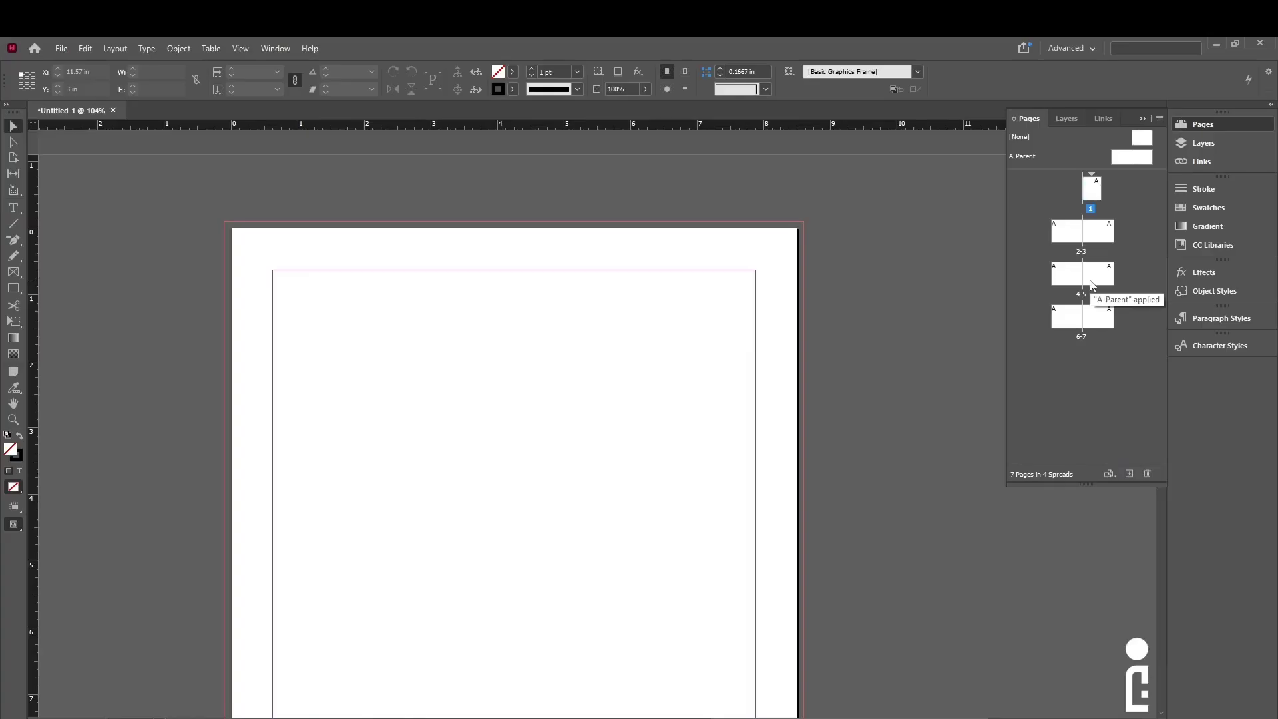
key("ctrl+z")
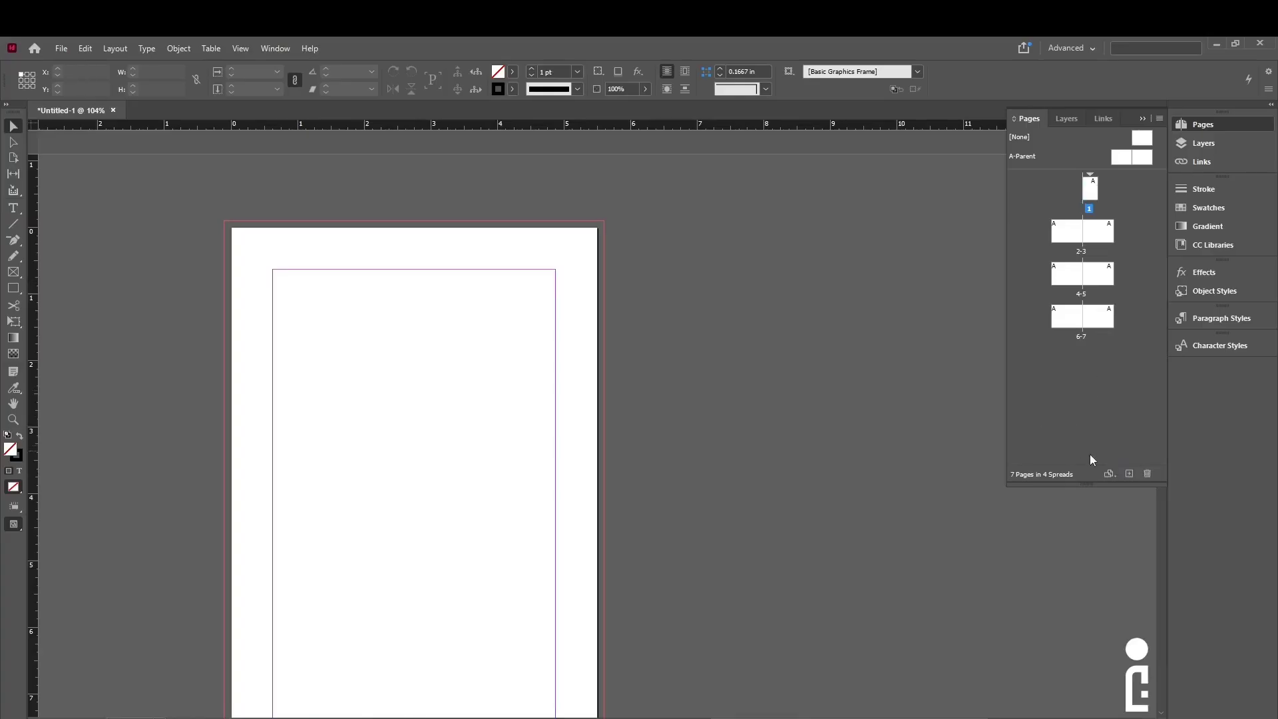
Step: Set page 1 back to the Letter size preset and fit the page in the window
left_click(1108, 474)
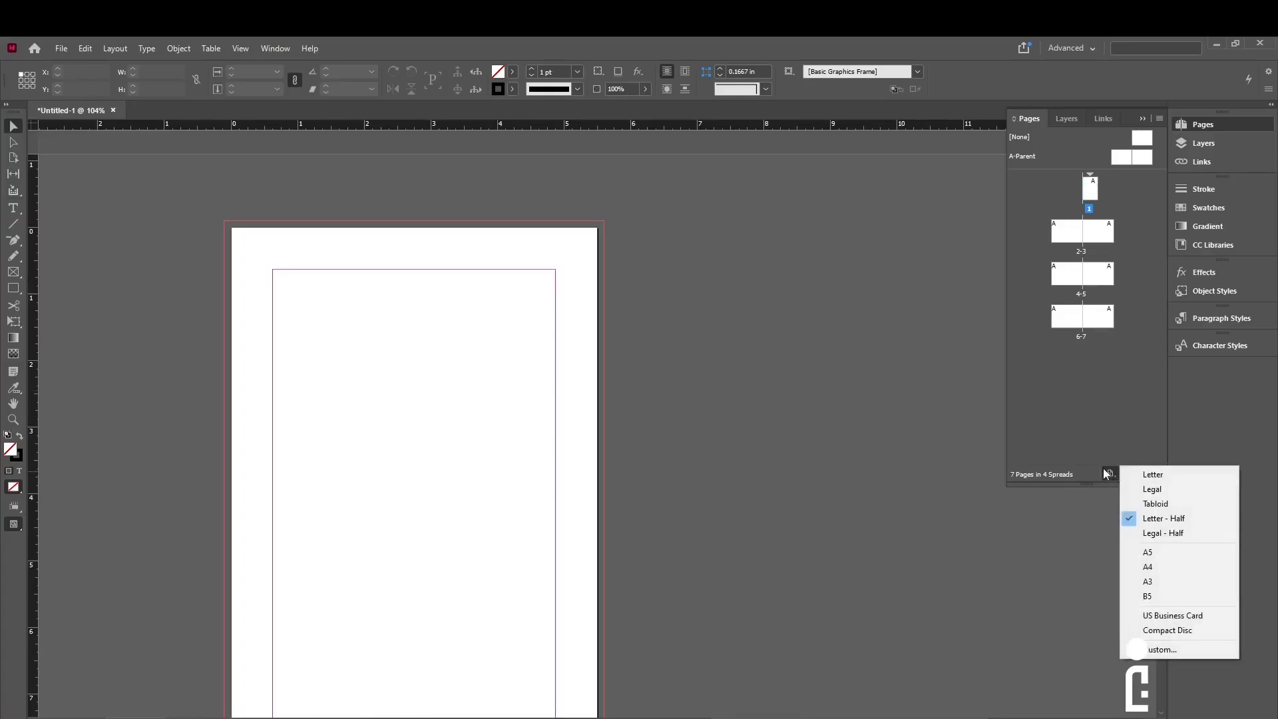
left_click(1152, 475)
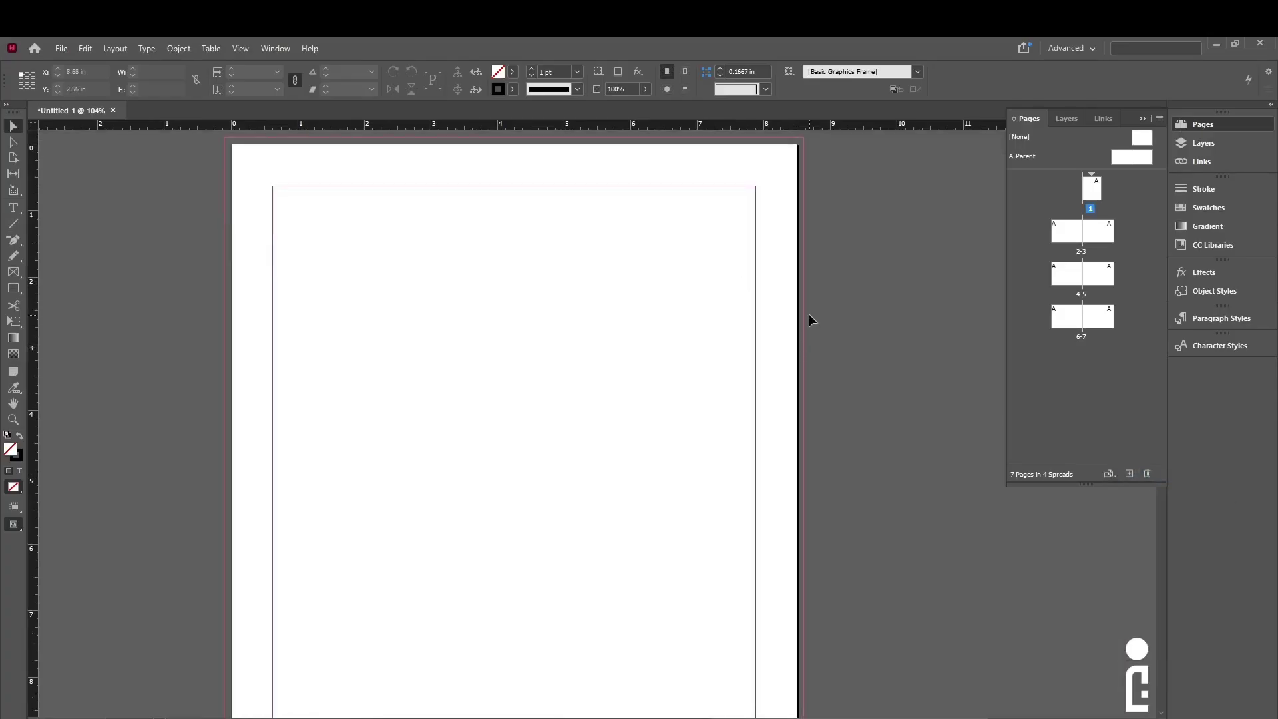
key("ctrl+0")
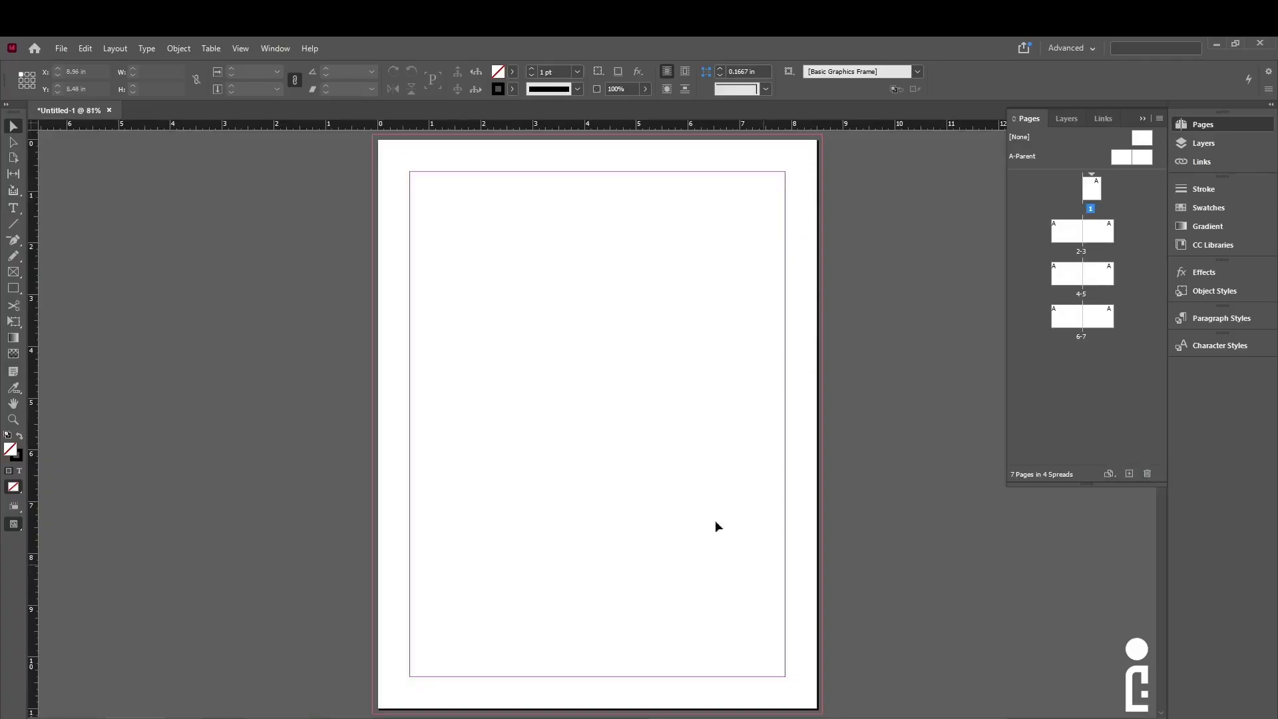
Step: Change the document's page orientation to landscape in Document Setup
left_click(84, 49)
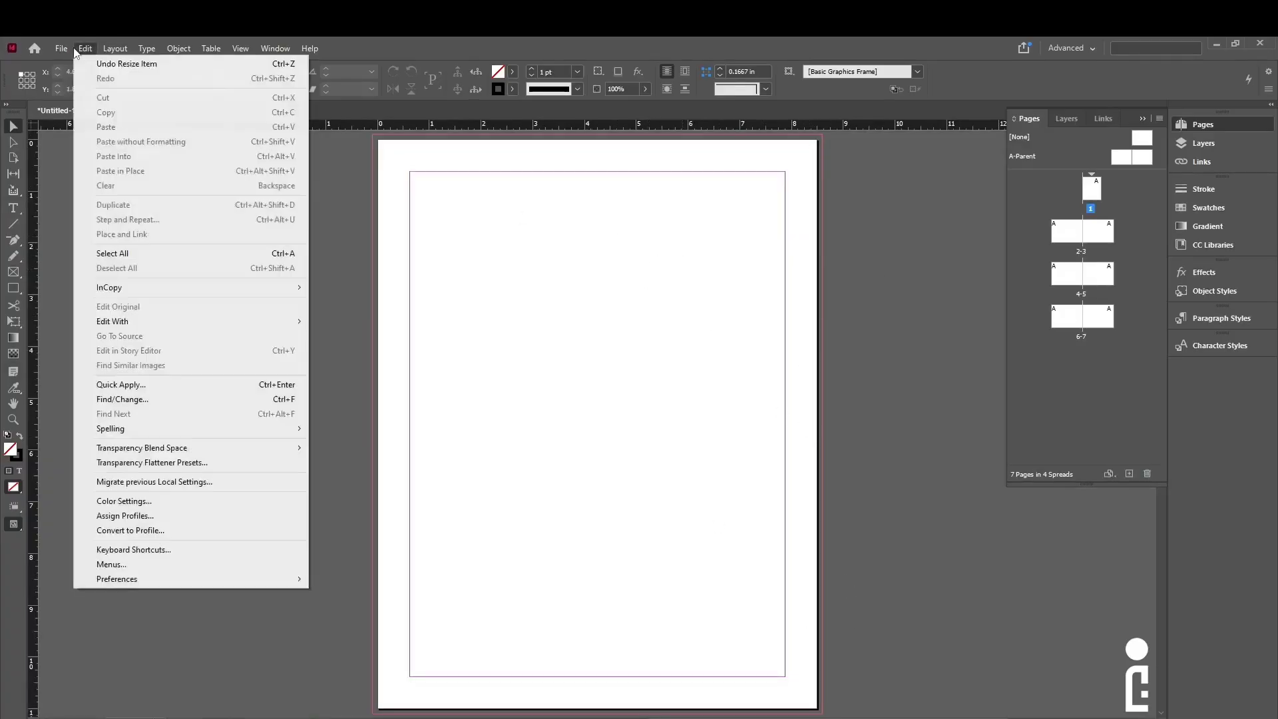
mouse_move(60, 53)
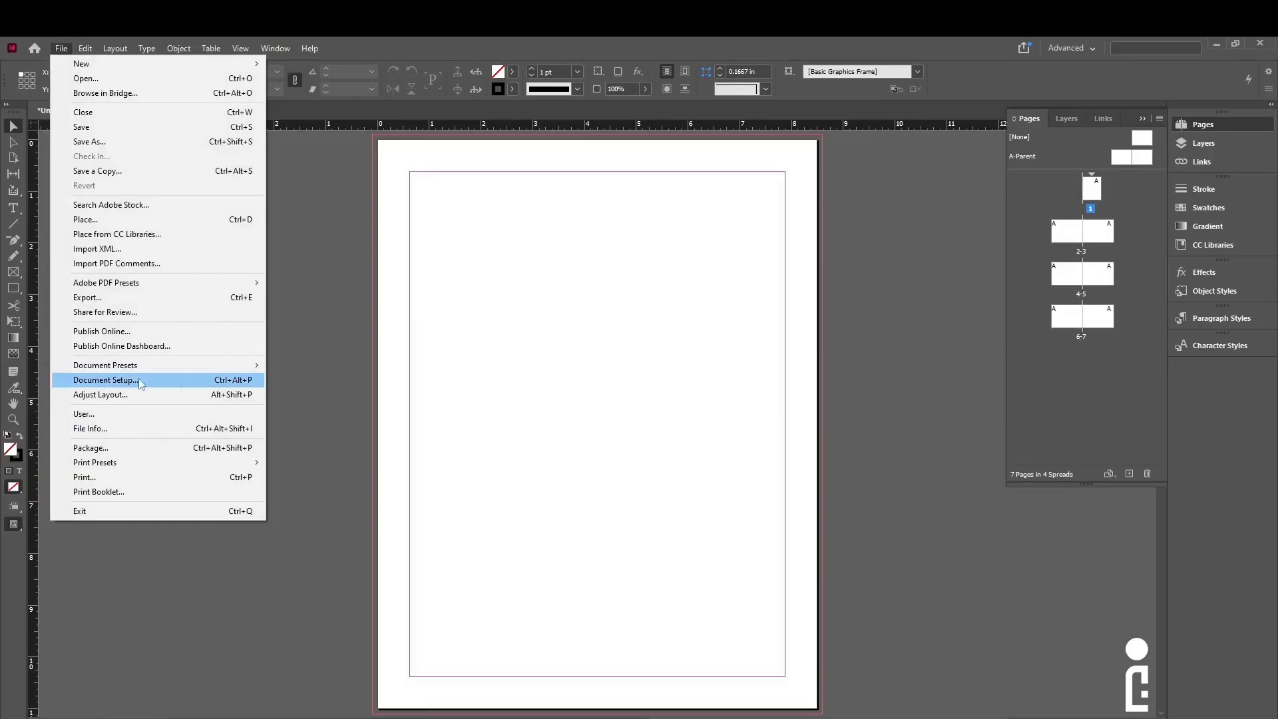
left_click(105, 380)
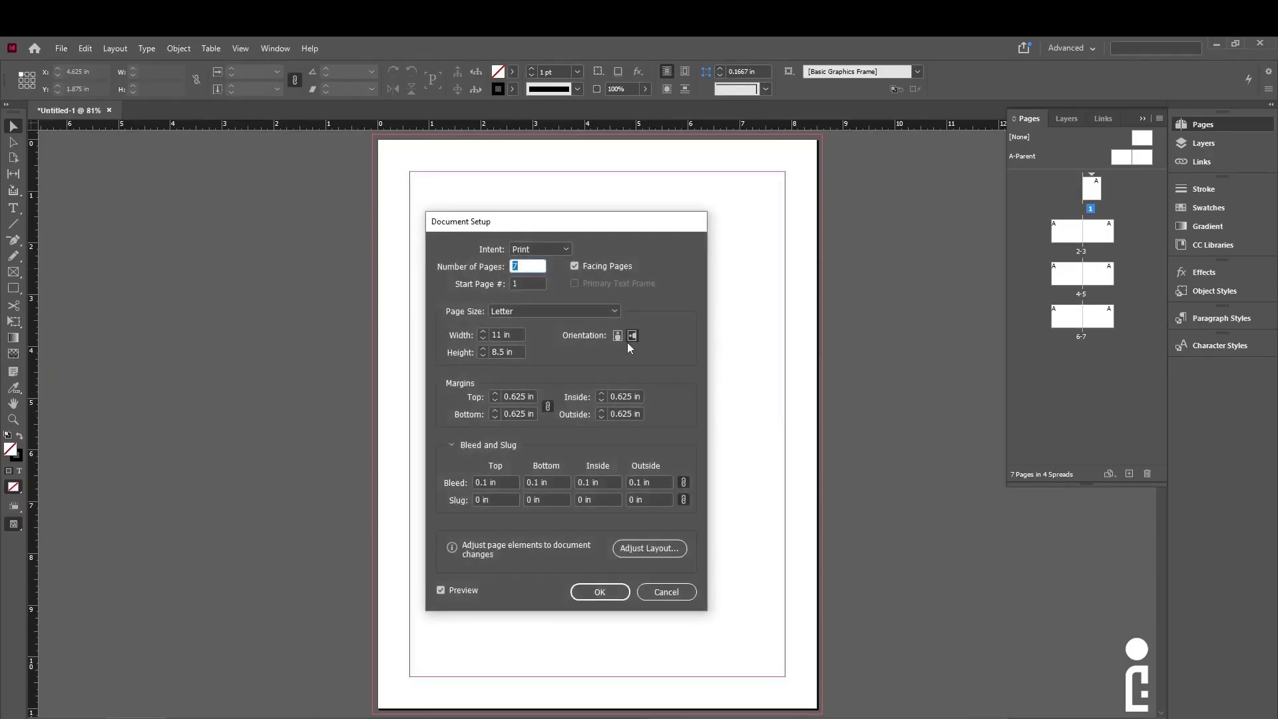
left_click(633, 336)
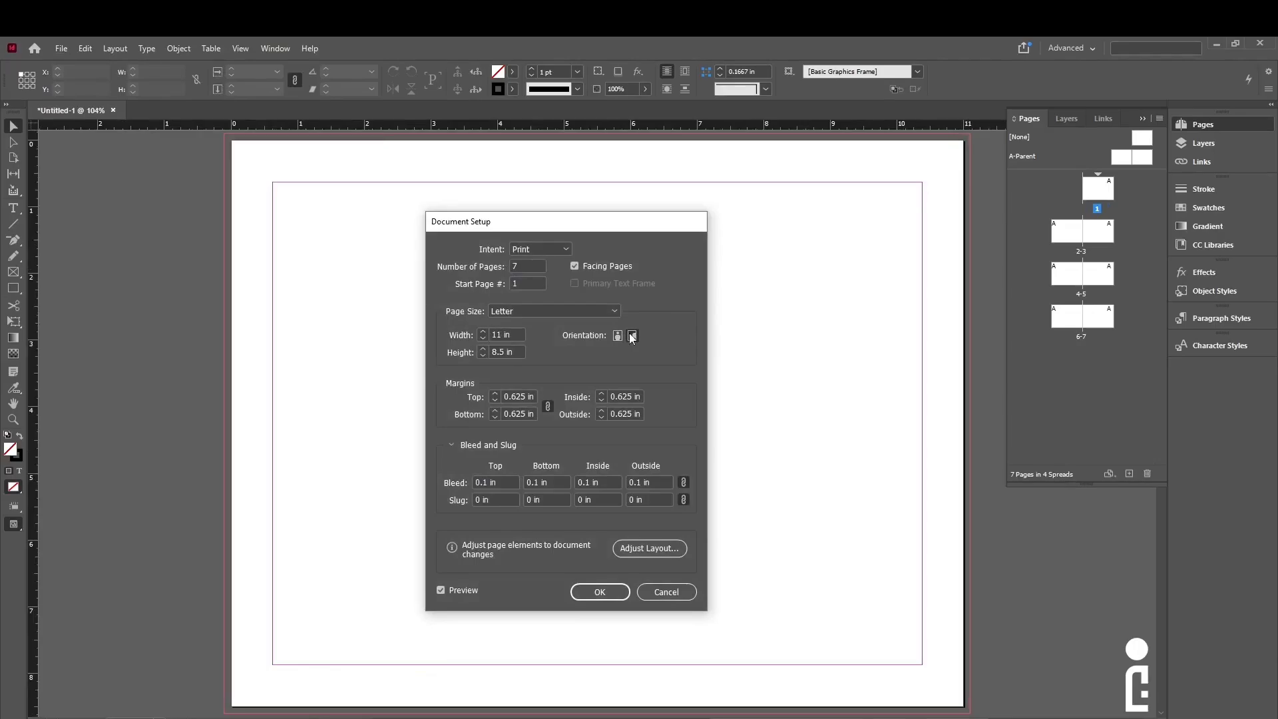
left_click(607, 593)
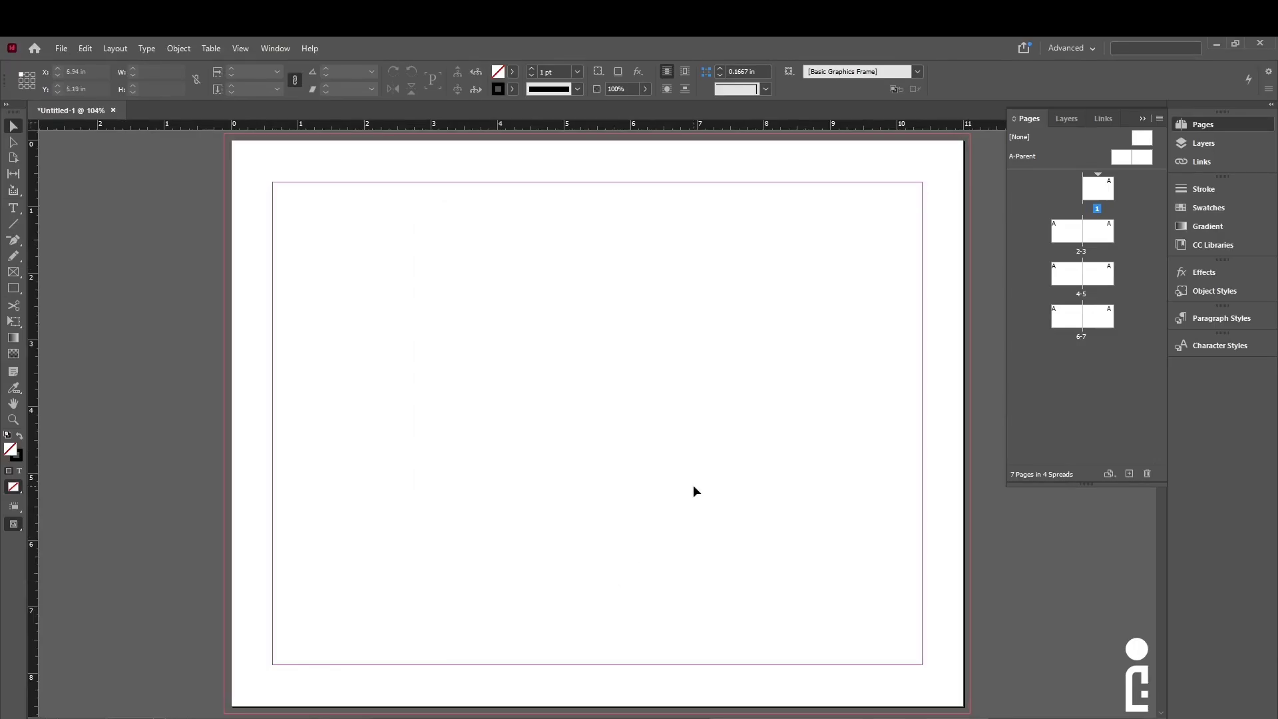
Step: Resize page 7 alone to the US Business Card preset and bring that page into view
scroll(761, 566, "down", 15)
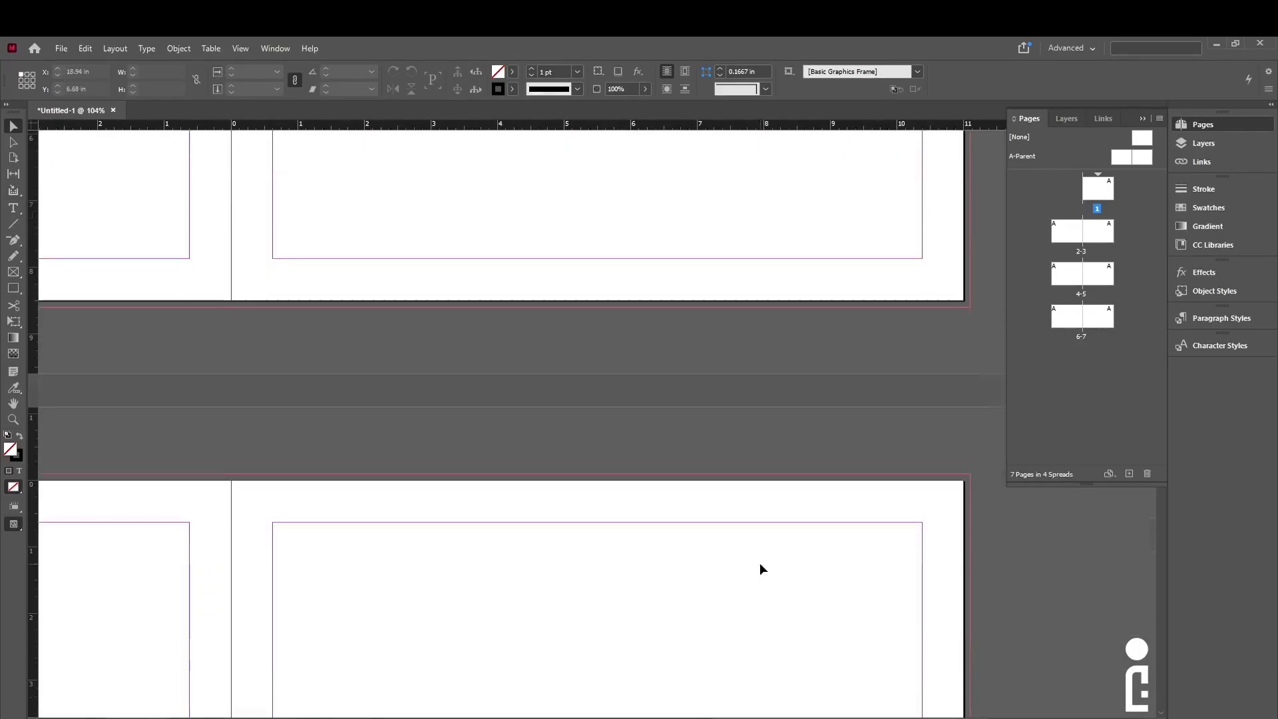
scroll(760, 562, "down", 5)
left_click(1097, 318)
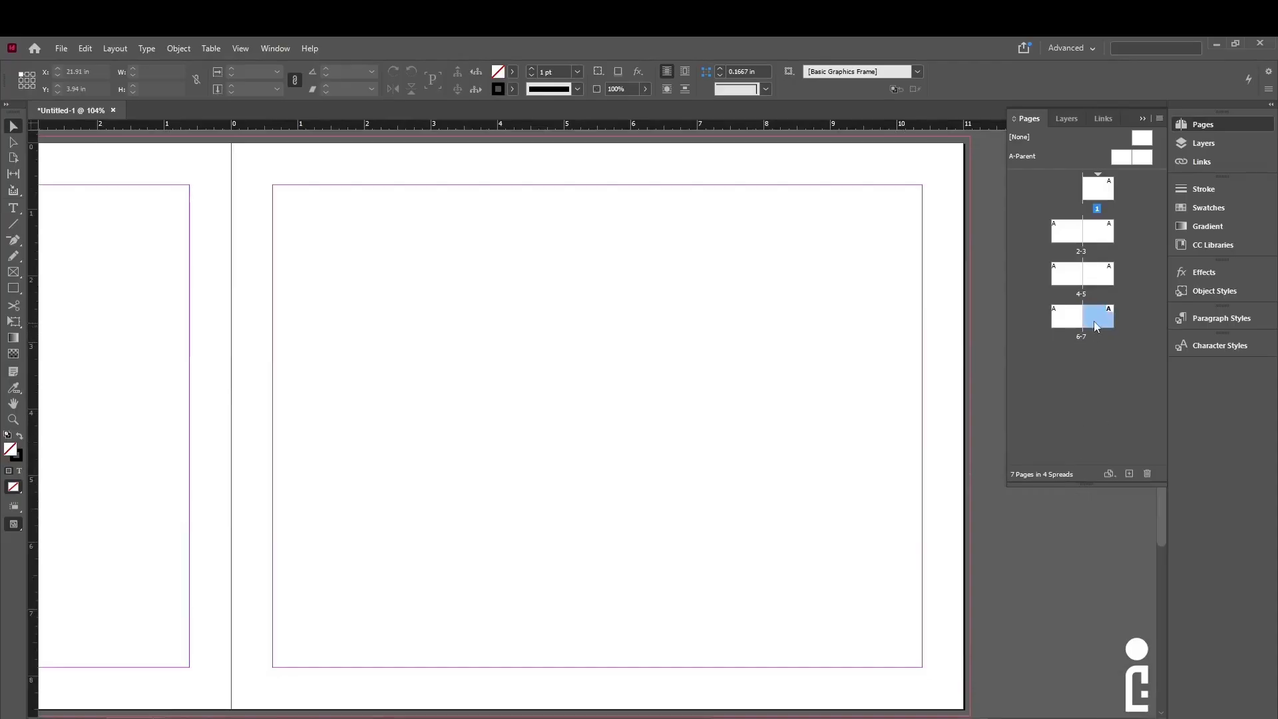
left_click(1109, 474)
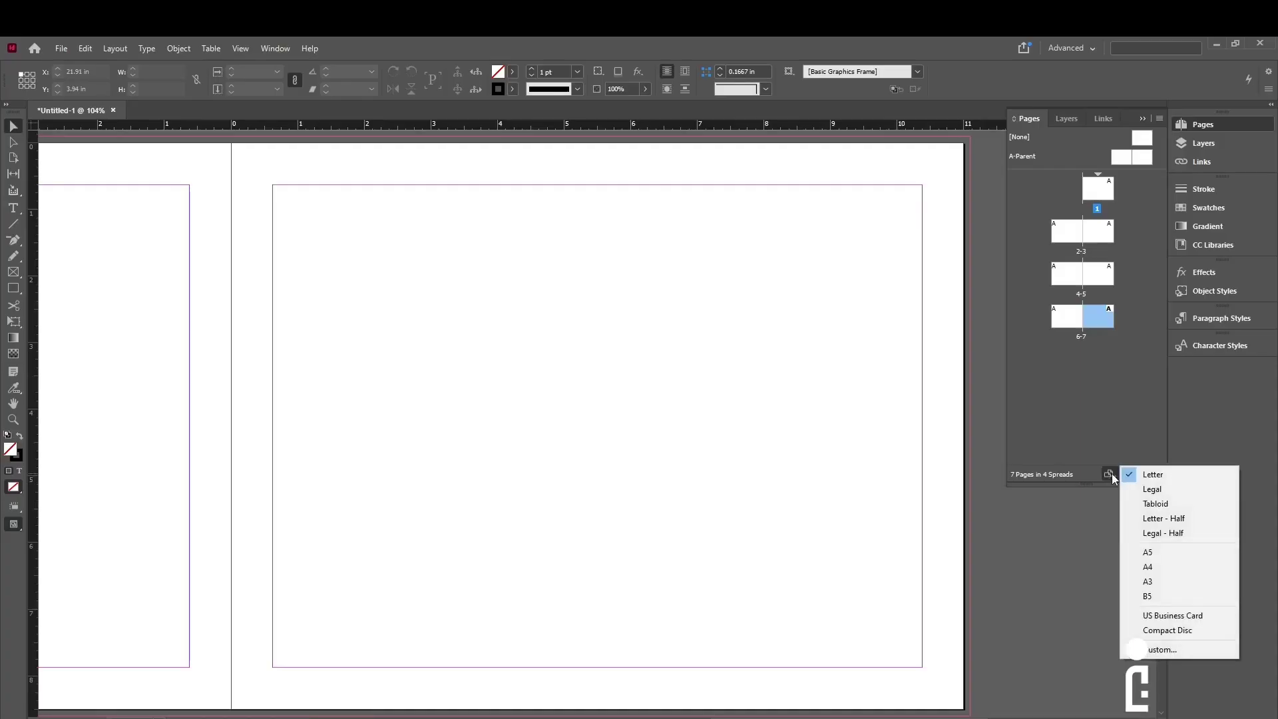
left_click(1165, 616)
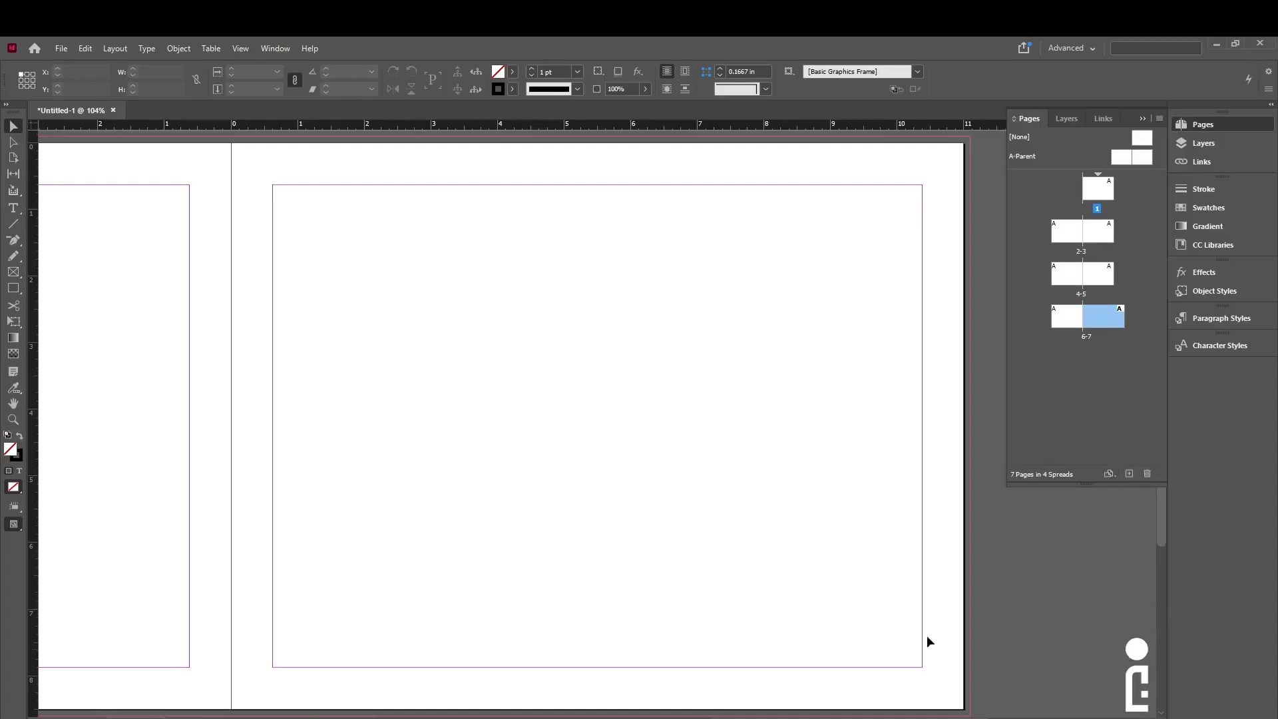
double_click(1109, 322)
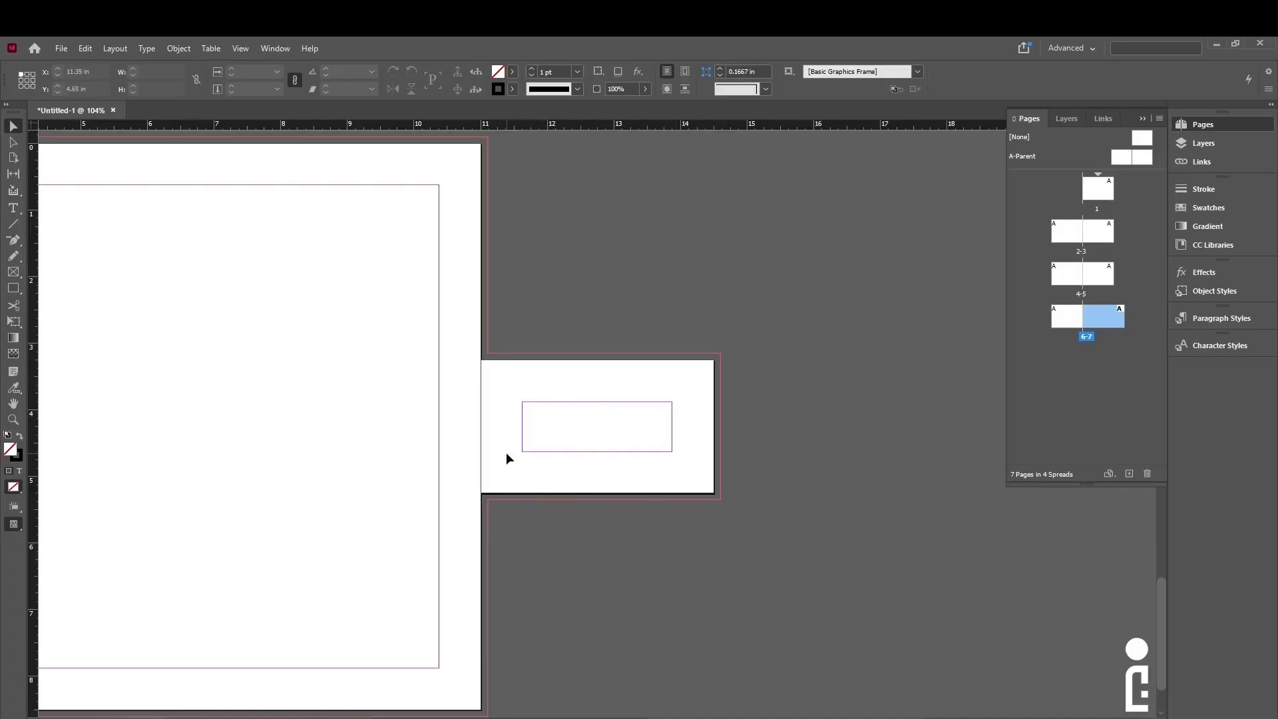
scroll(664, 478, "down", 1)
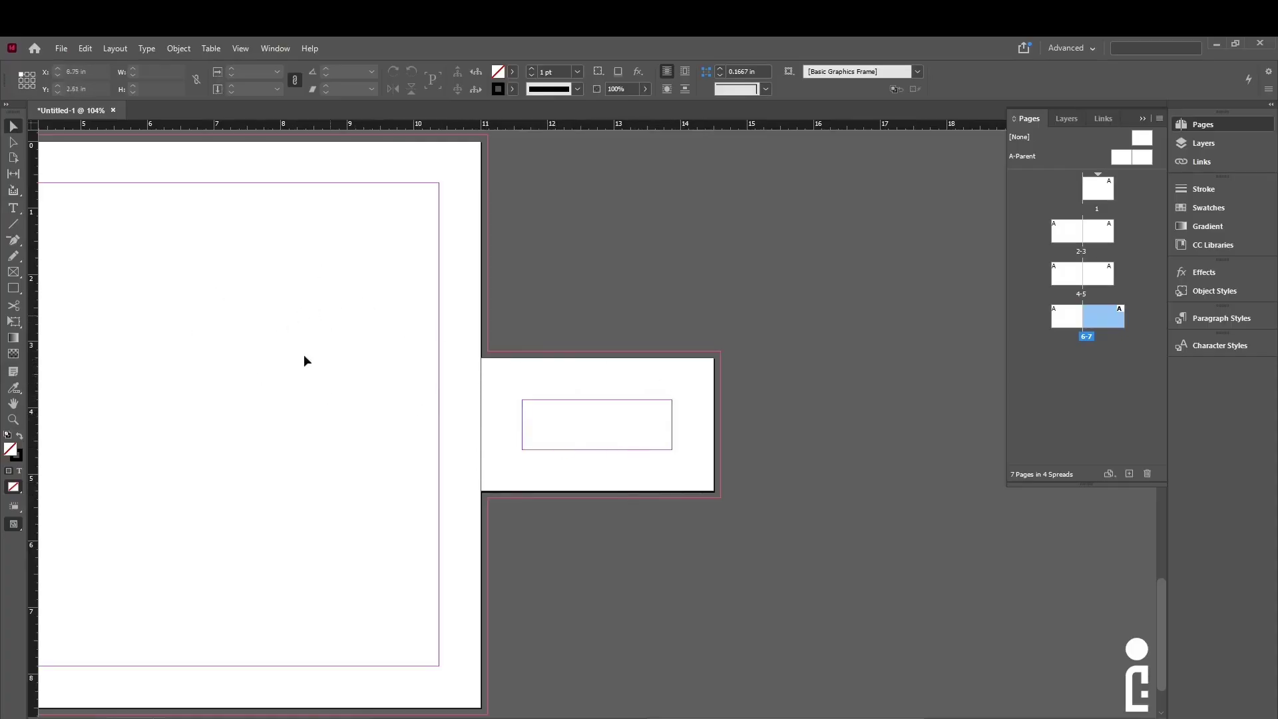
Step: Set the document's top, bottom, inside and outside margins to 0.25 in in Document Setup
left_click(61, 50)
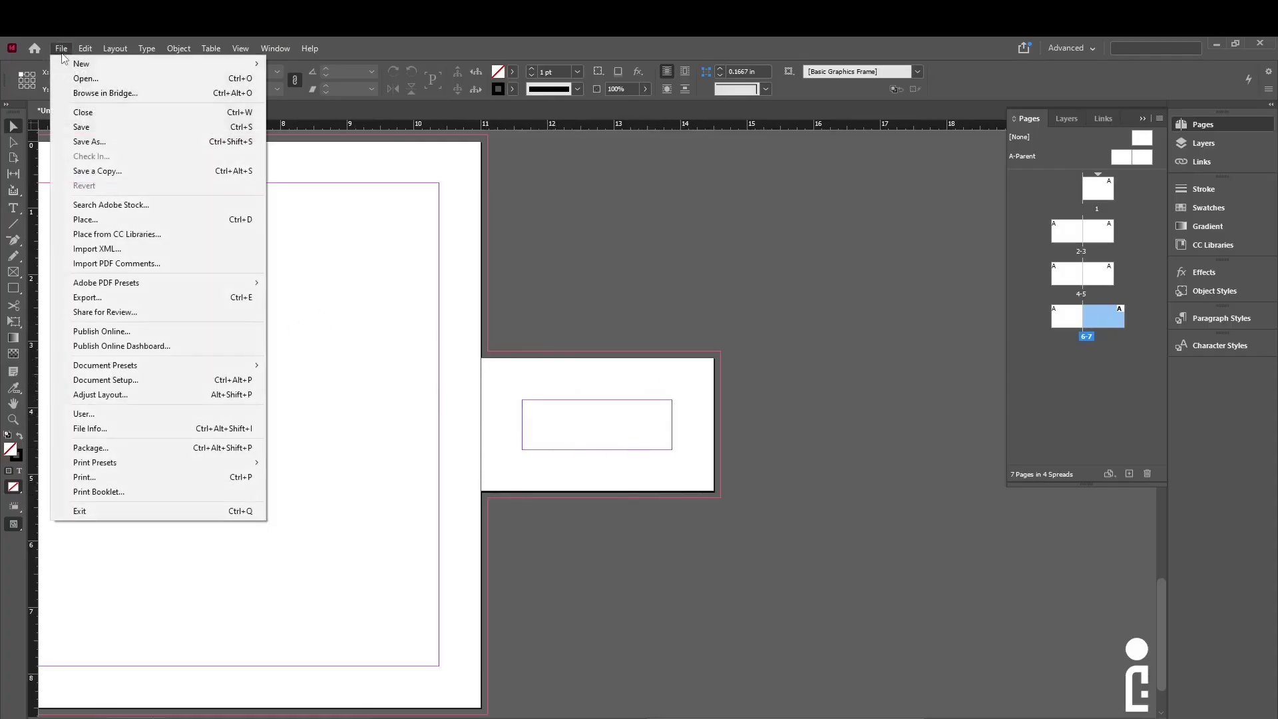
left_click(120, 382)
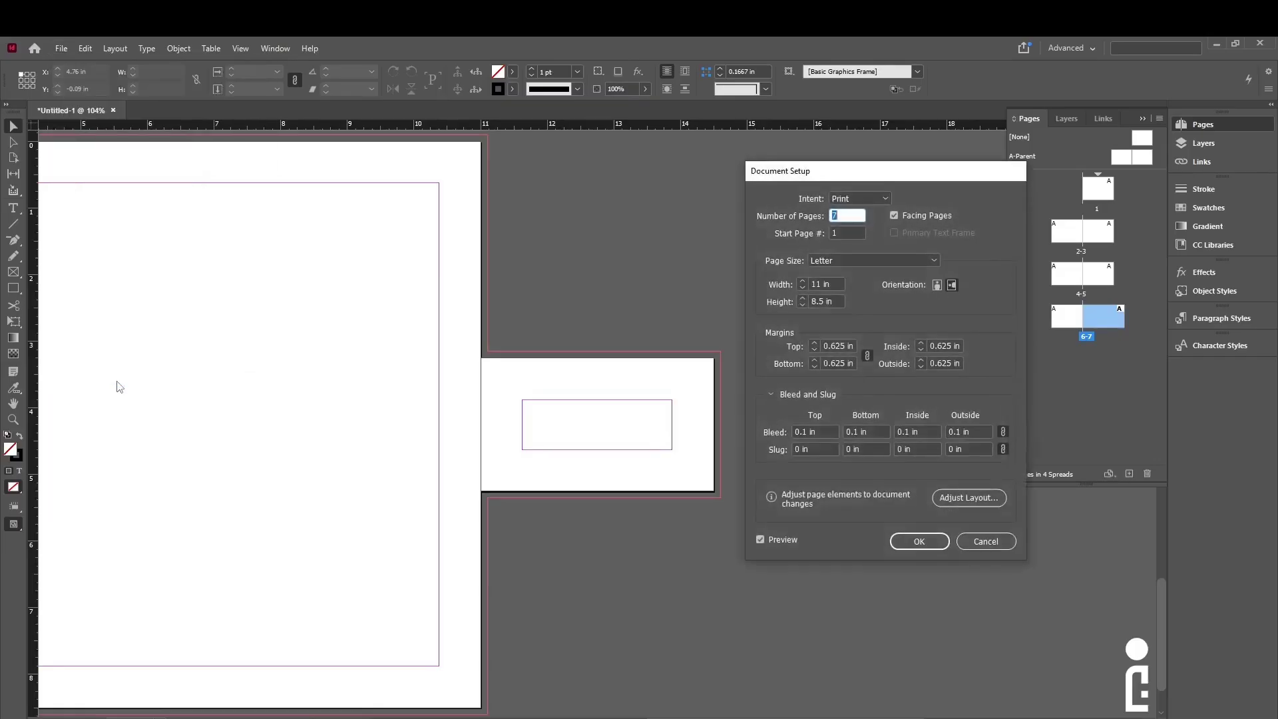
left_click(814, 351)
left_click(814, 351)
left_click(813, 351)
left_click(813, 351)
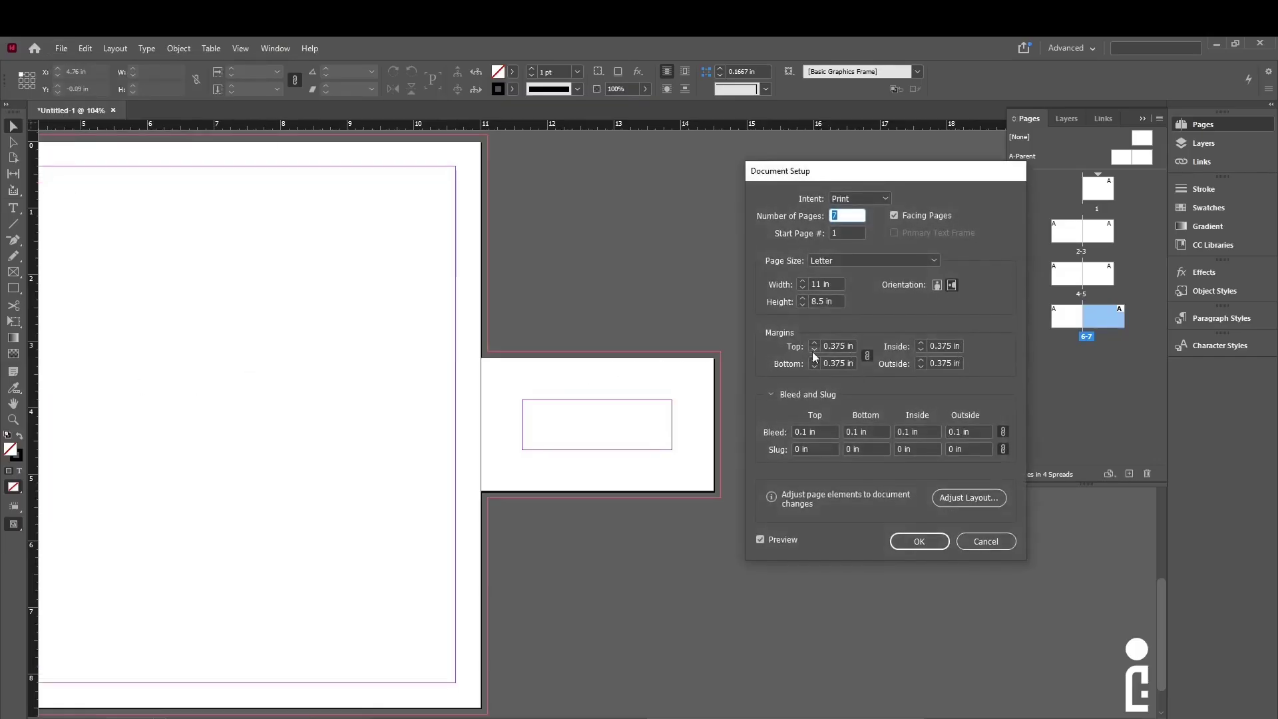
left_click(813, 343)
left_click(813, 343)
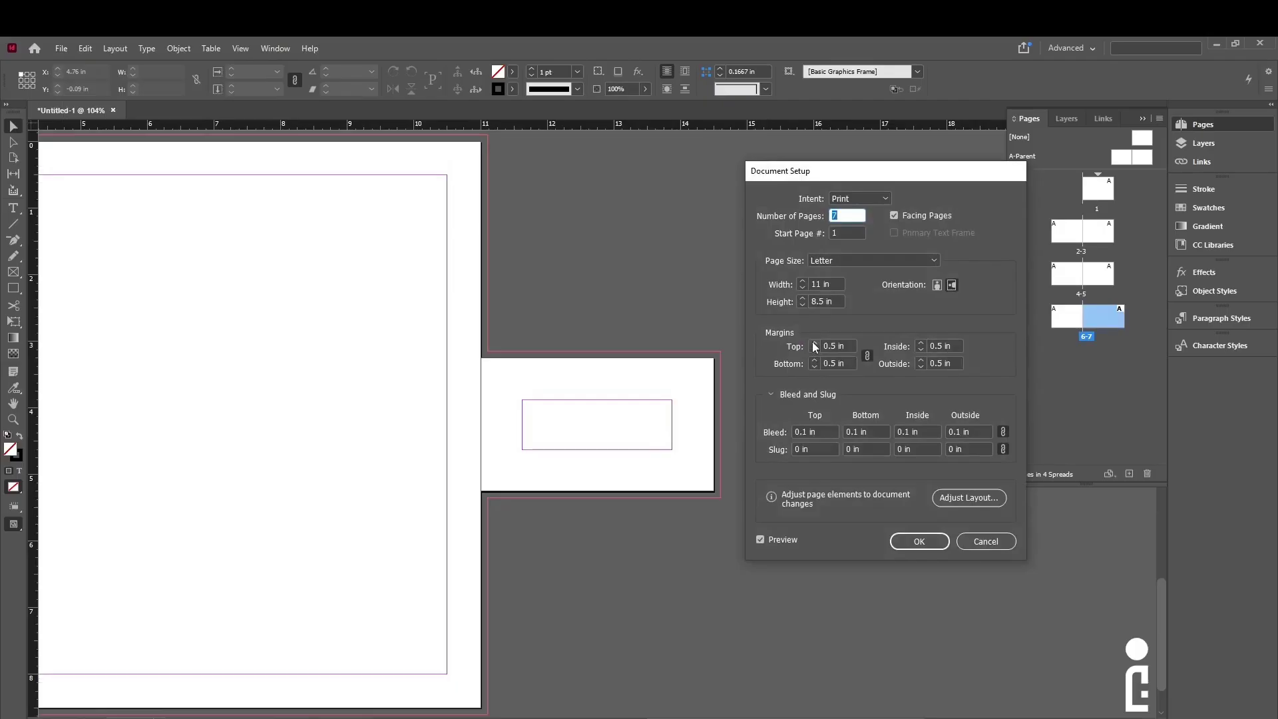
left_click(813, 343)
left_click(813, 343)
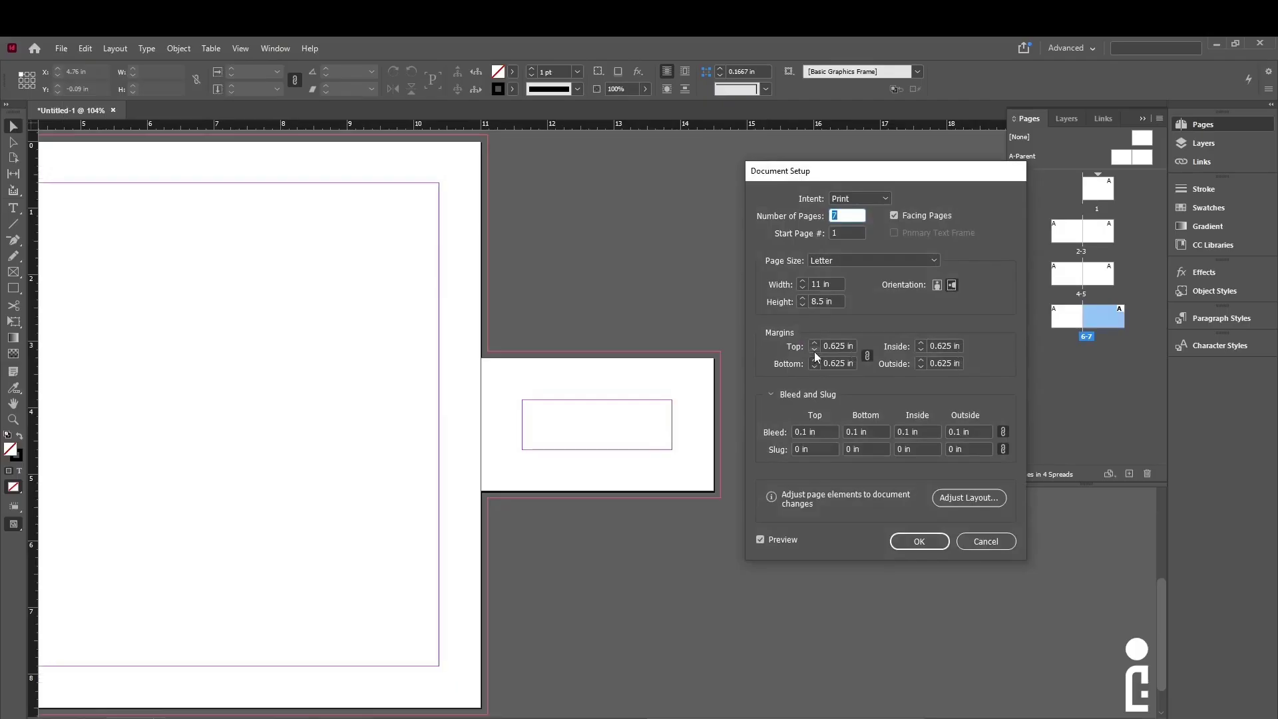
left_click(814, 352)
left_click(814, 352)
left_click(814, 351)
left_click(813, 352)
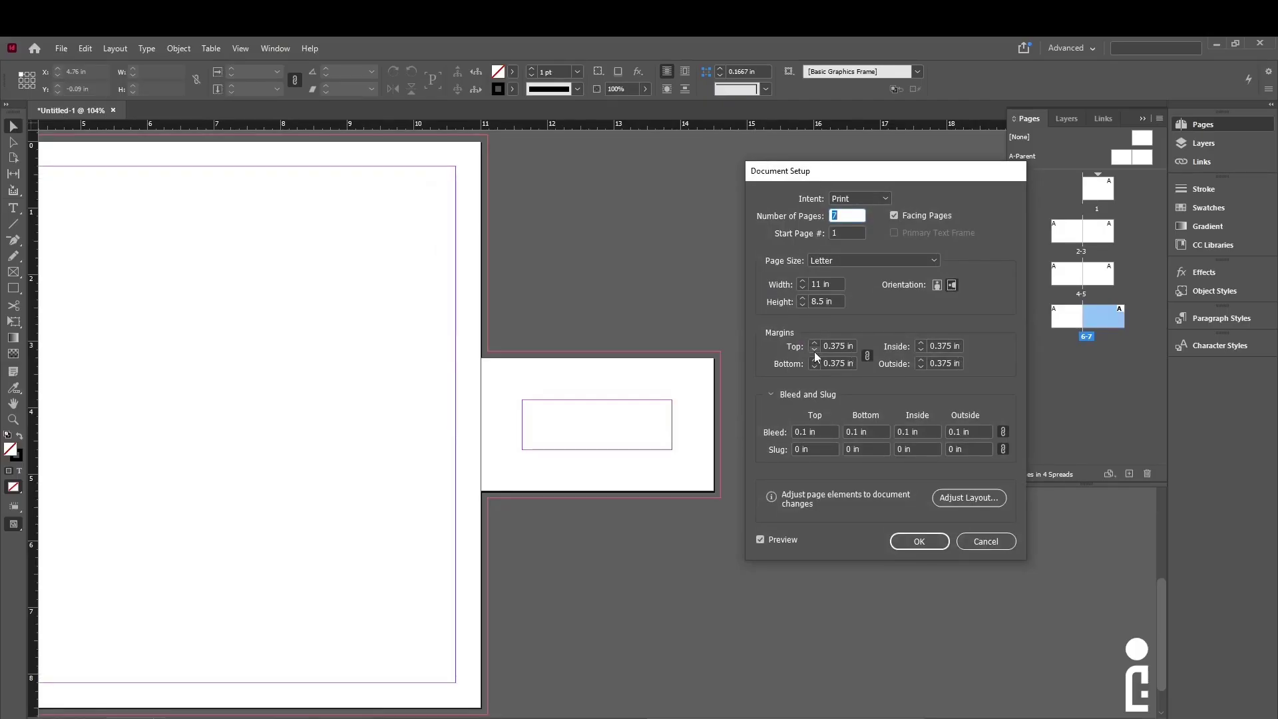
left_click(814, 352)
left_click(814, 351)
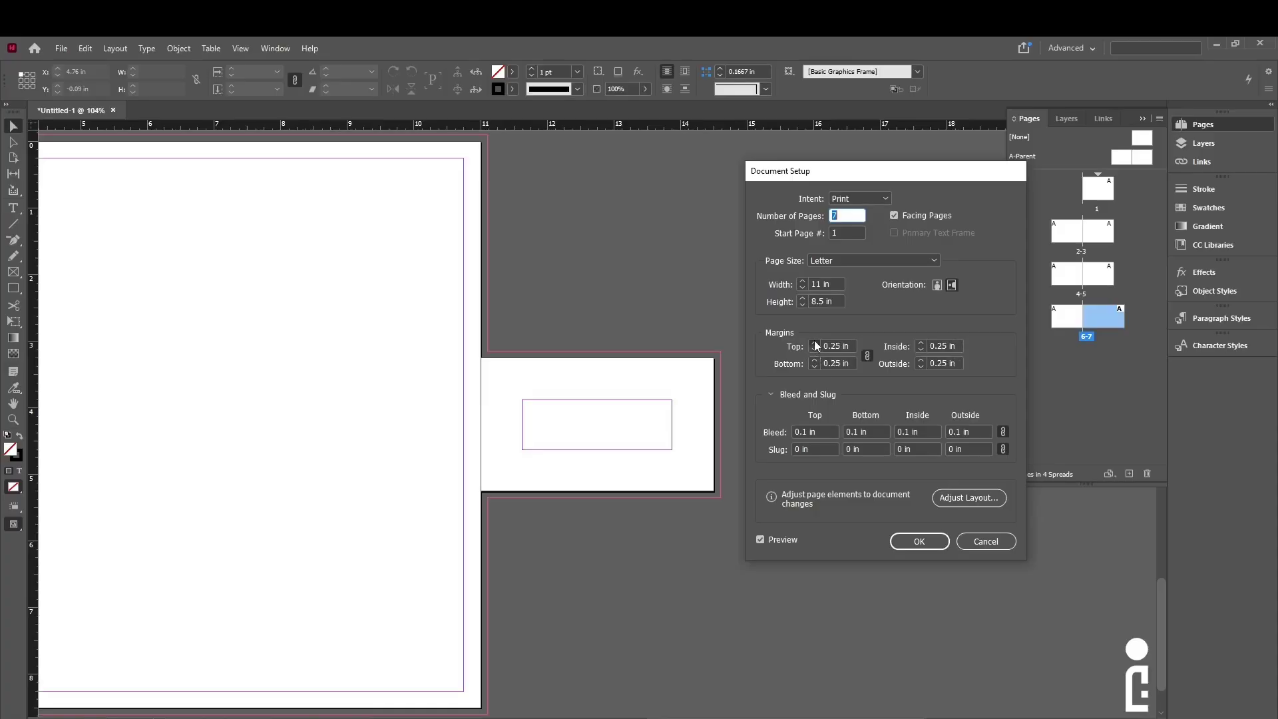
left_click(814, 342)
left_click(814, 349)
left_click(917, 537)
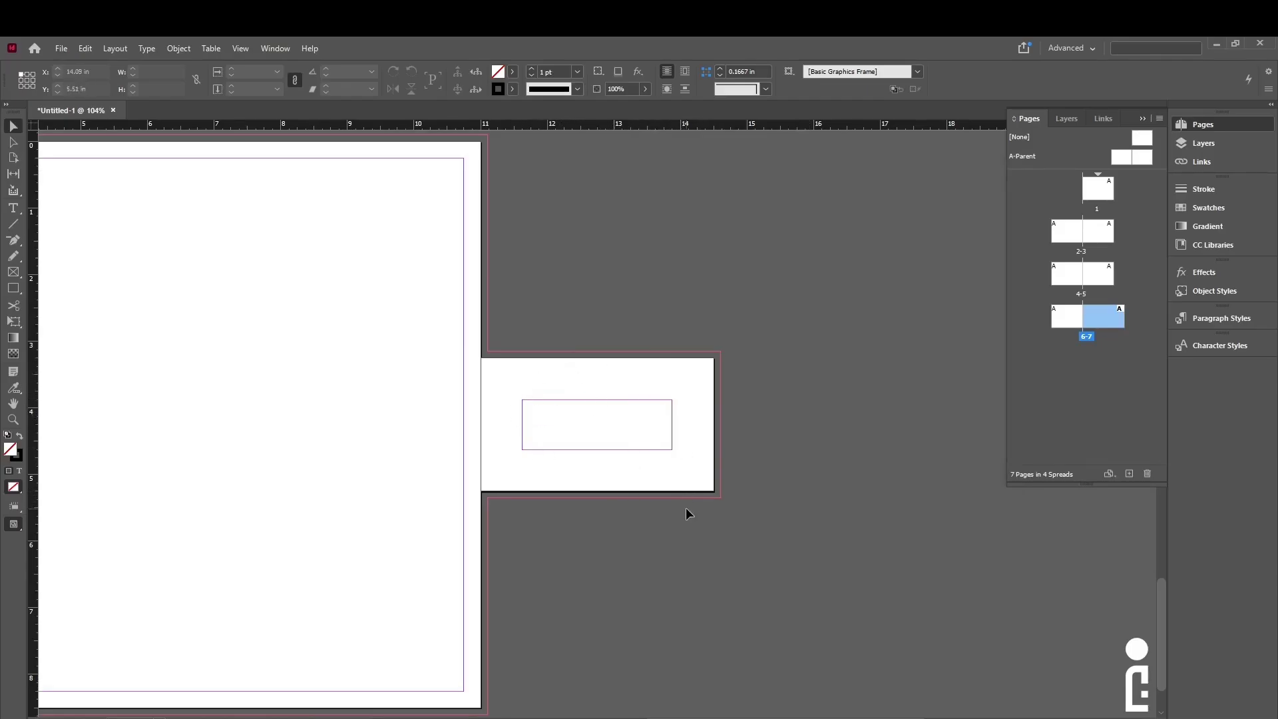
Step: Open the Margins and Columns settings for page 7 alone and keep its preview in view
left_click_drag(1098, 315, 1098, 315)
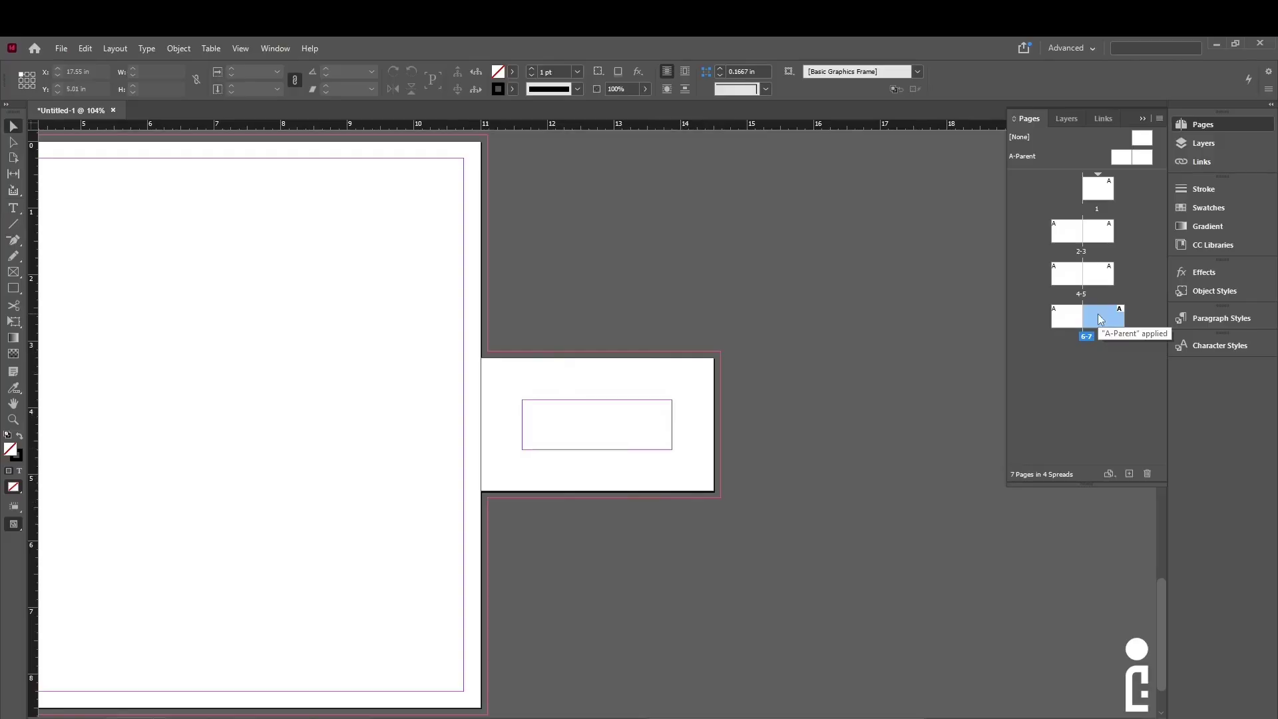
left_click(1076, 316)
left_click(1103, 316)
left_click(124, 51)
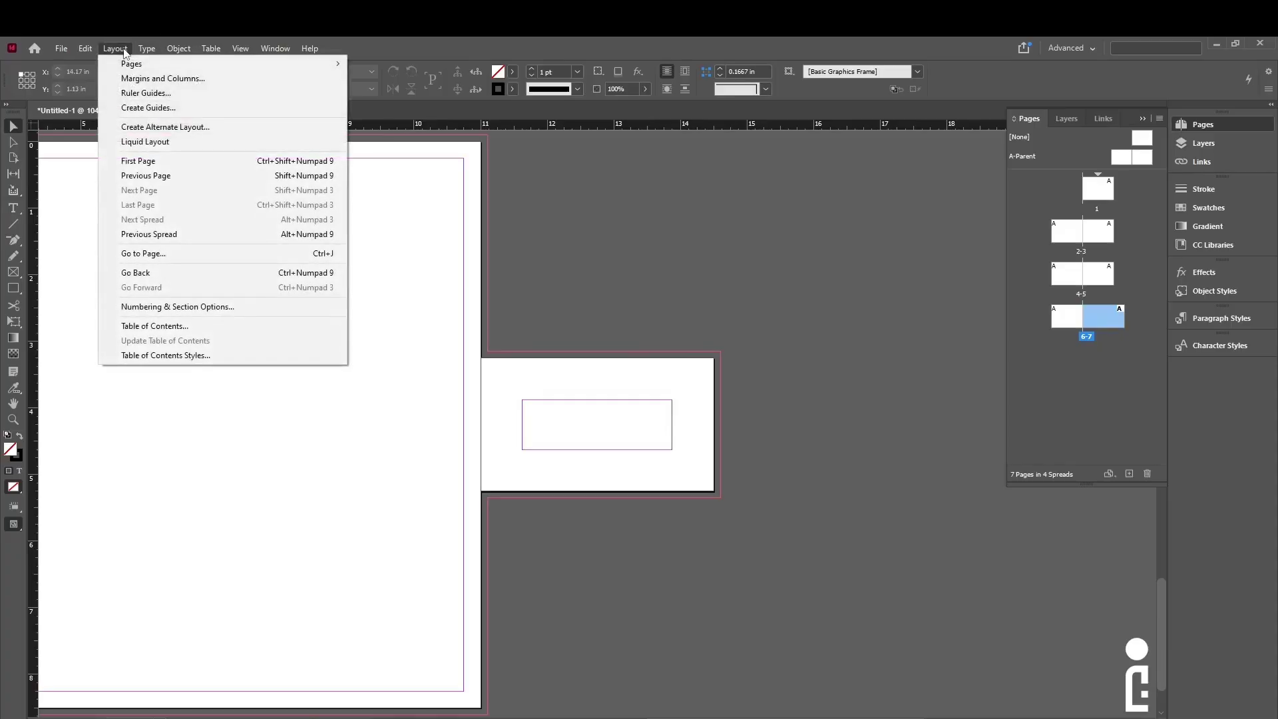
left_click(193, 81)
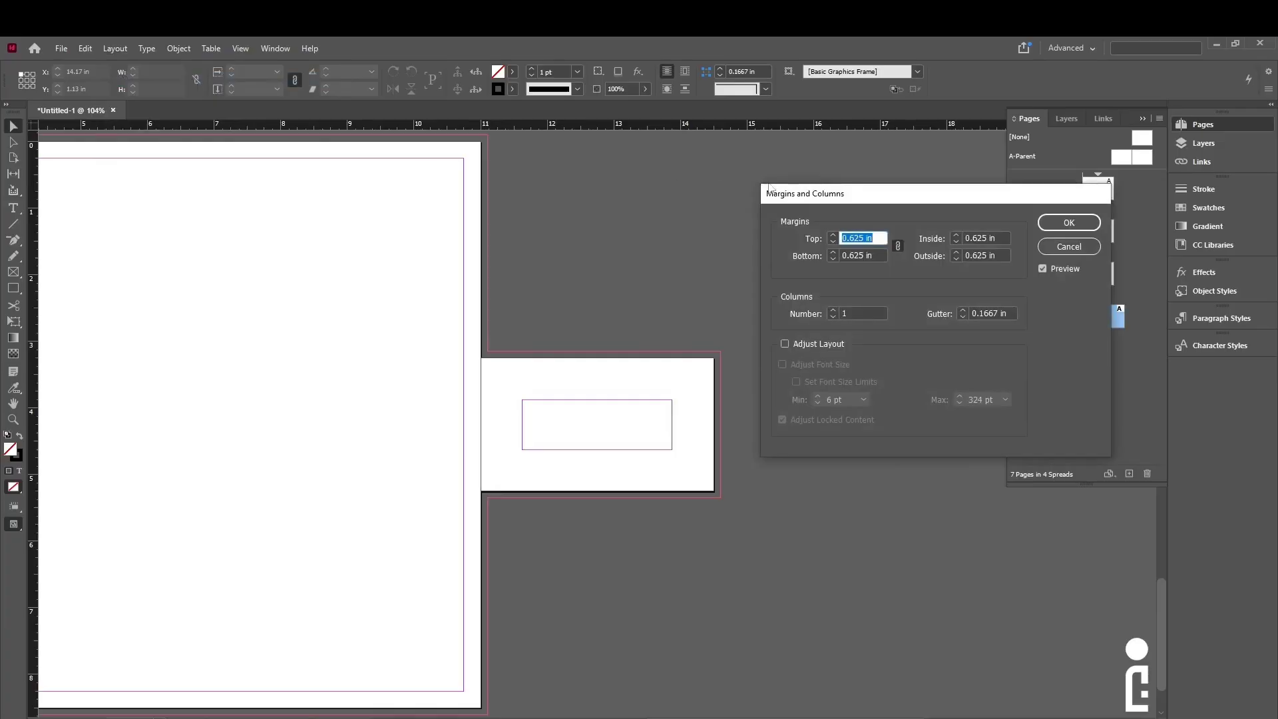
left_click_drag(875, 195, 218, 246)
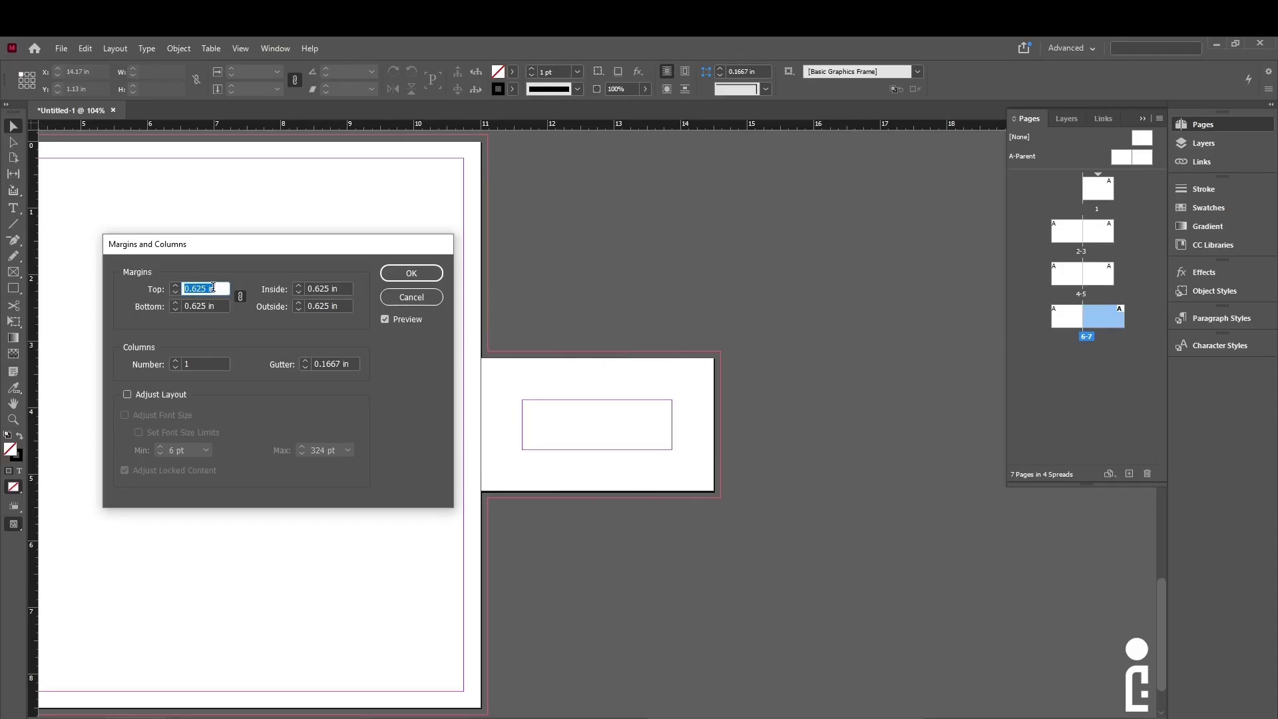
Step: Reduce page 7's linked top, bottom, inside and outside margins to 0.125 in
left_click(175, 293)
left_click(174, 293)
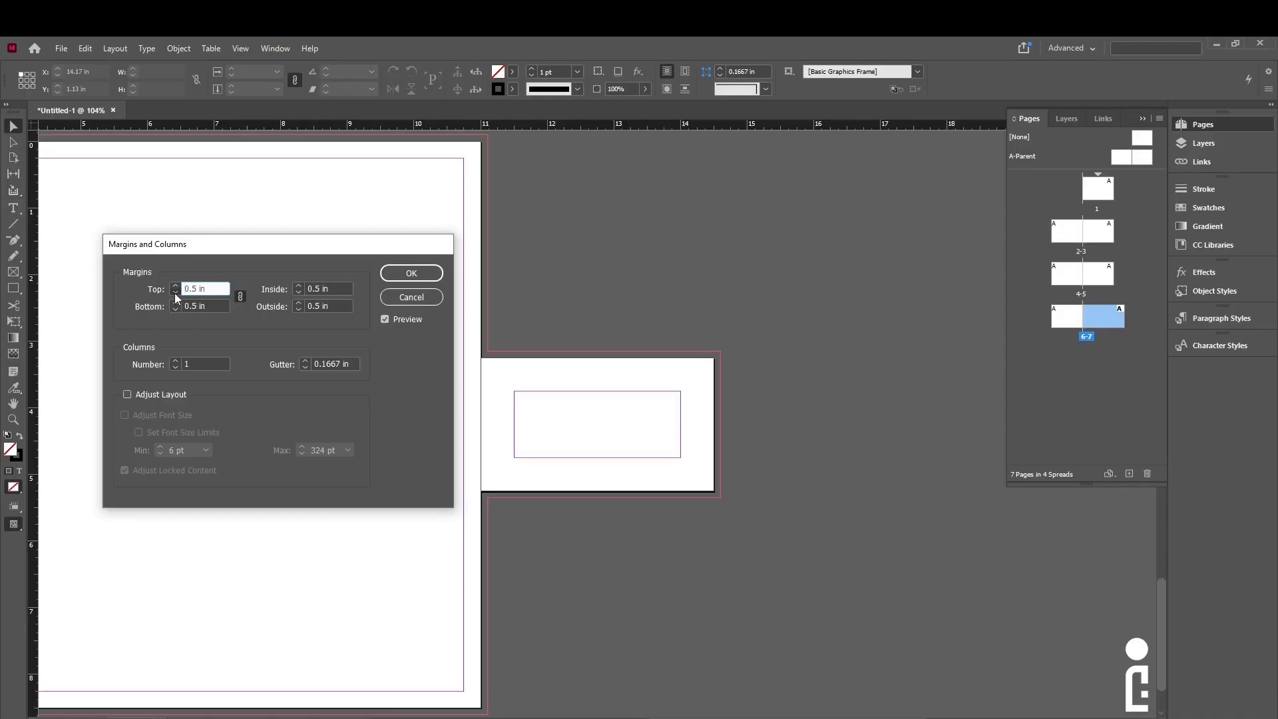
left_click(174, 293)
left_click(174, 292)
left_click(175, 293)
left_click(174, 293)
left_click(174, 293)
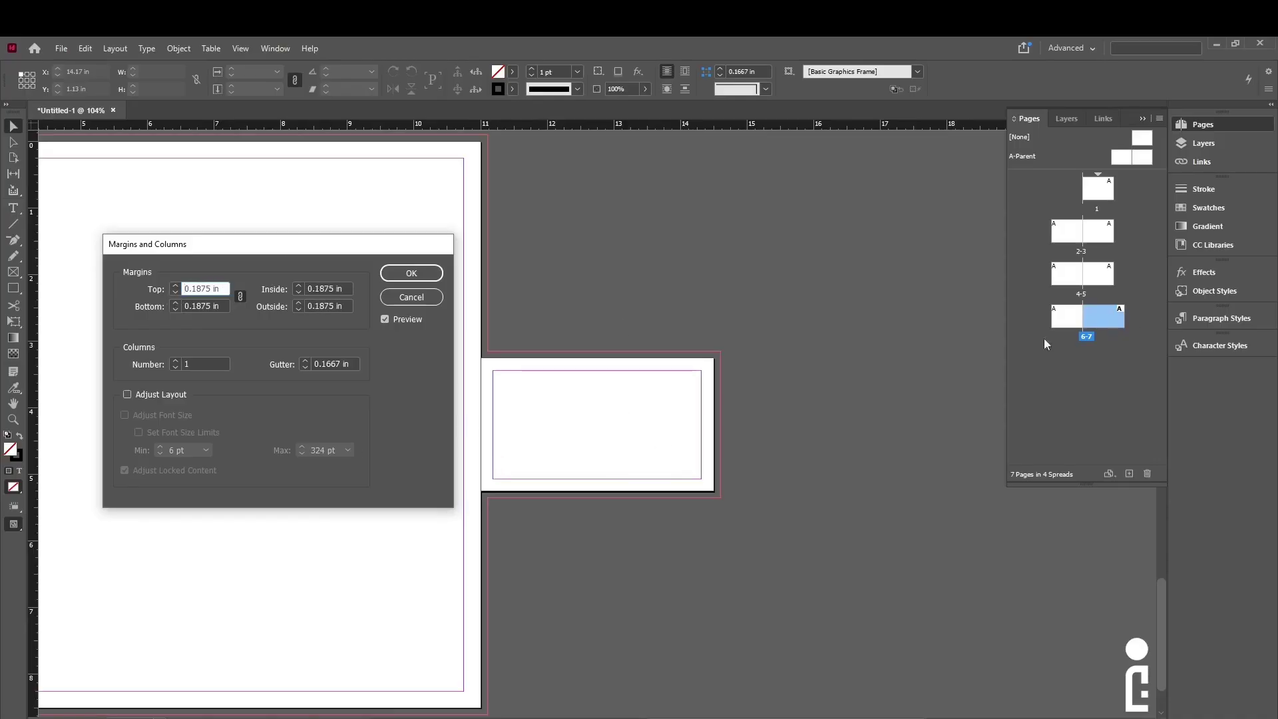
left_click(174, 293)
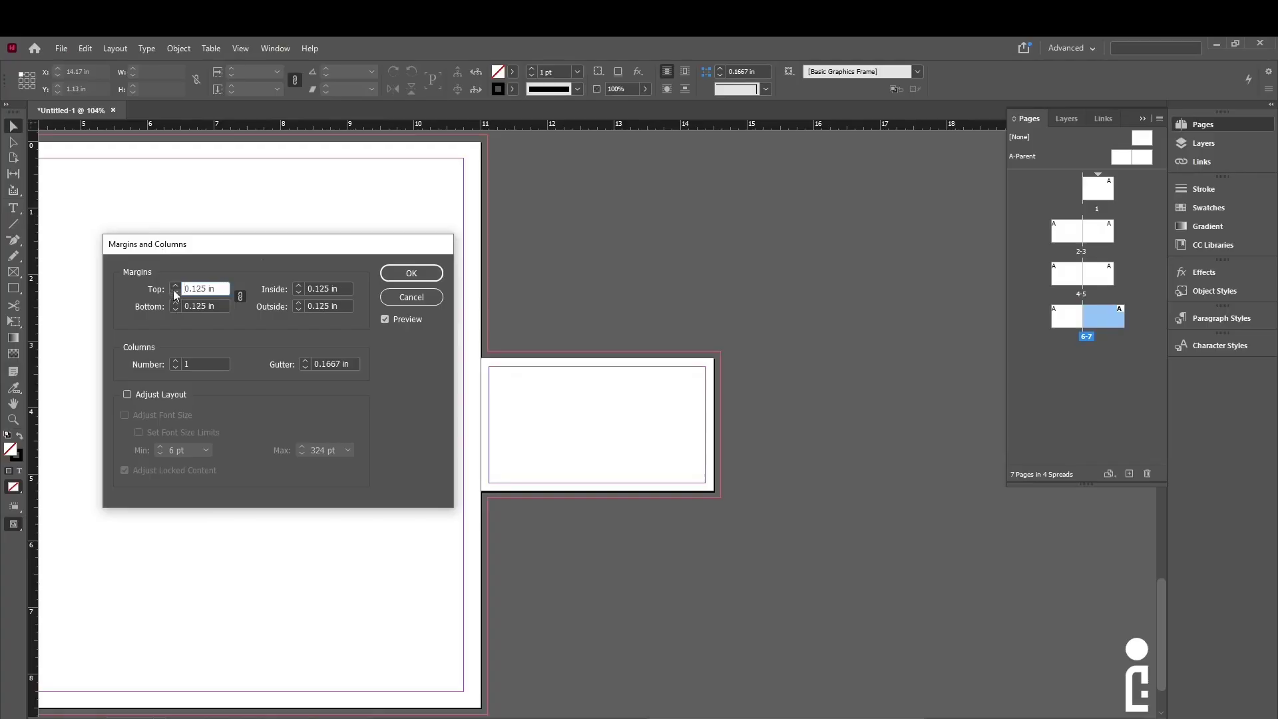
Step: Try other linked margins on page 7 between 0.0625 and 0.5 in, stopping at 0.4375 in
left_click(175, 286)
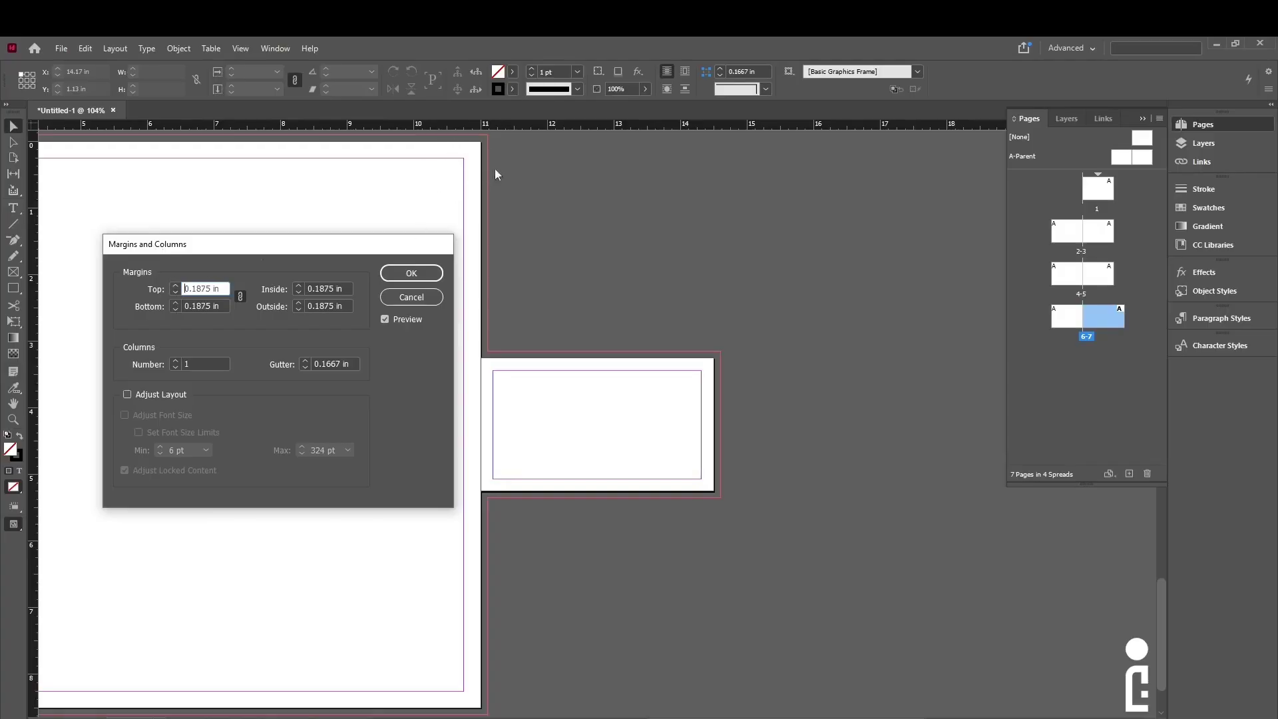
left_click(173, 293)
left_click(173, 294)
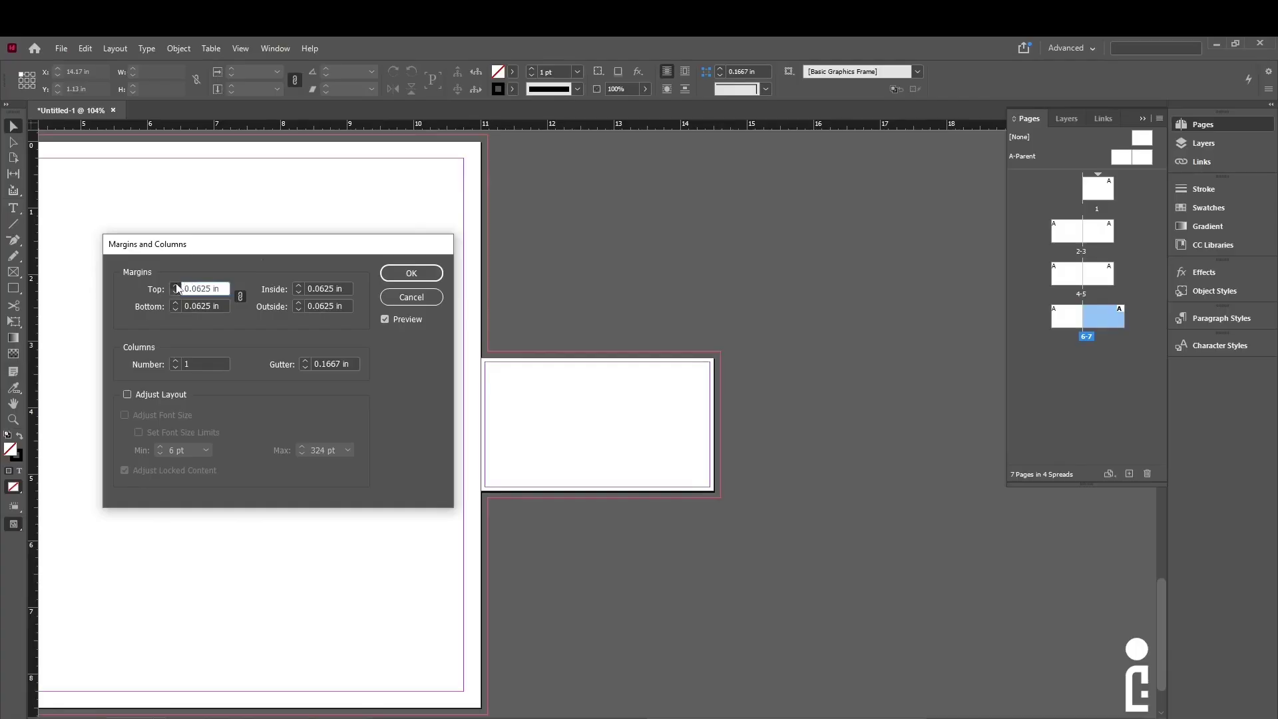
left_click(175, 287)
left_click(176, 286)
left_click(175, 287)
left_click(175, 286)
left_click(175, 286)
left_click(175, 286)
left_click(175, 286)
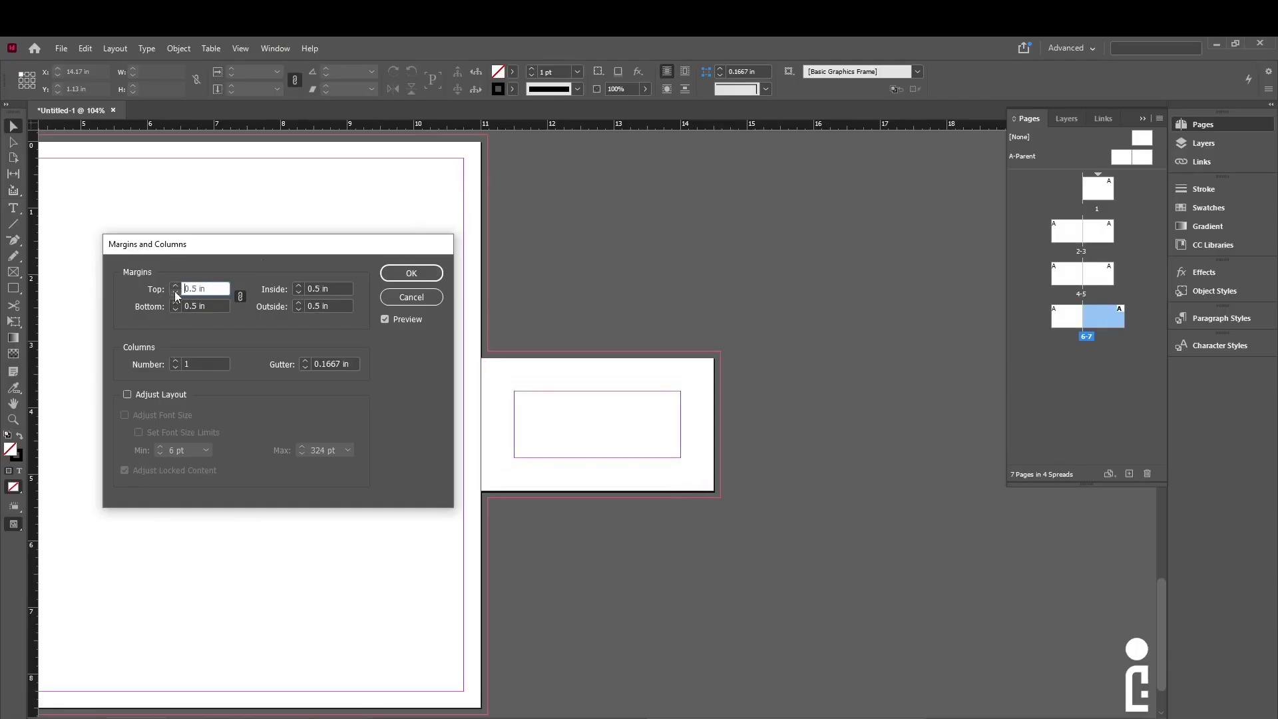
left_click(173, 293)
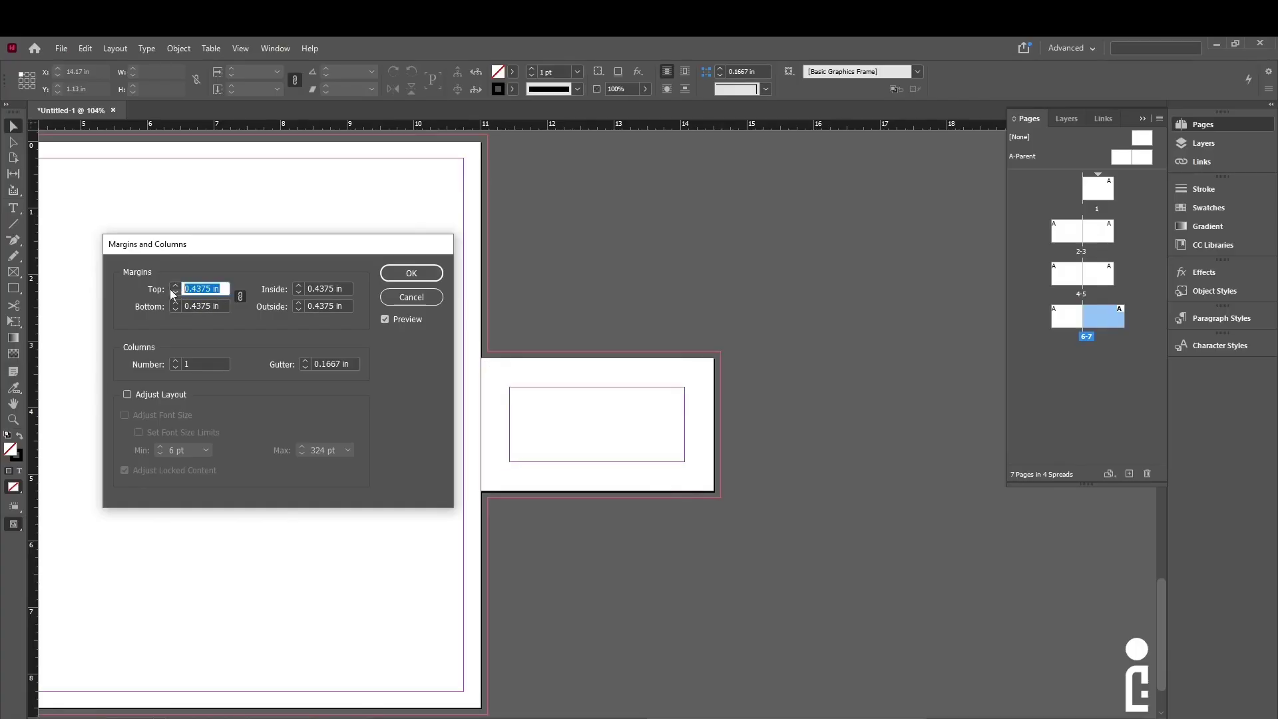
Step: Set all four linked margins of page 7 to 0 in
type("0")
left_click(222, 307)
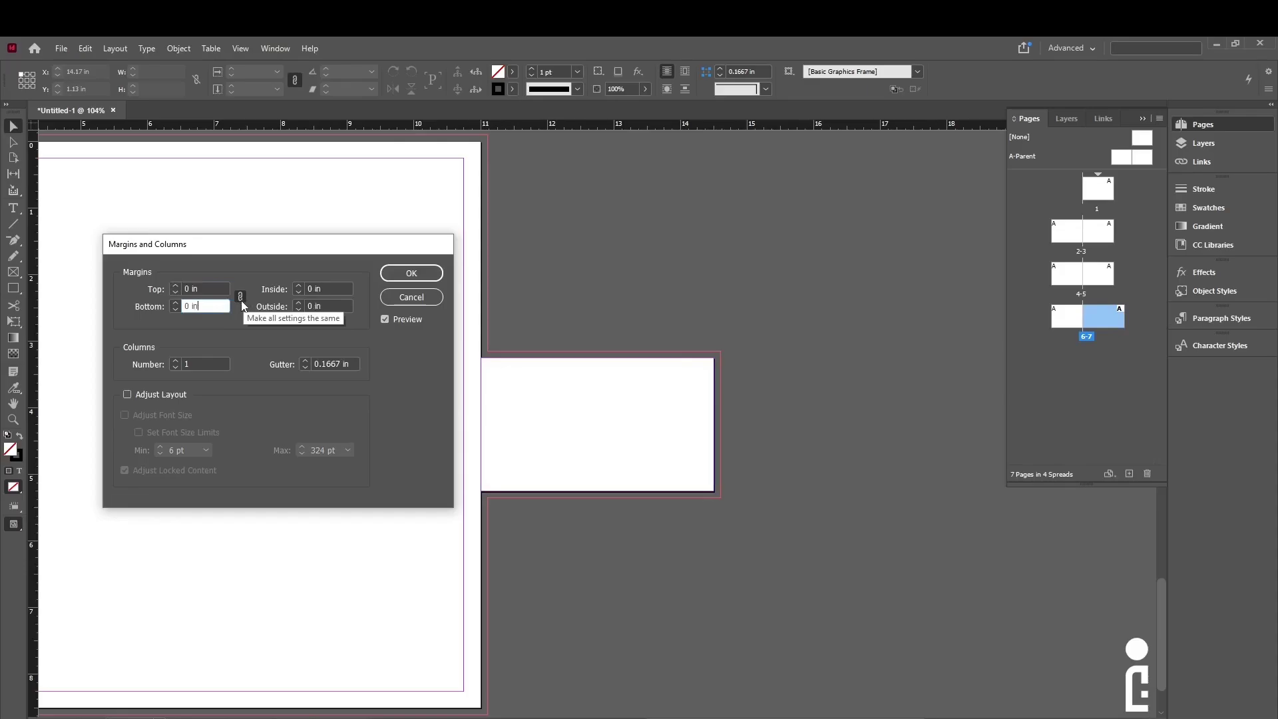
Step: Test a 1 in top margin with linking off and on, and close the settings with 0 in margins on page 7
left_click(241, 298)
left_click_drag(208, 288, 168, 288)
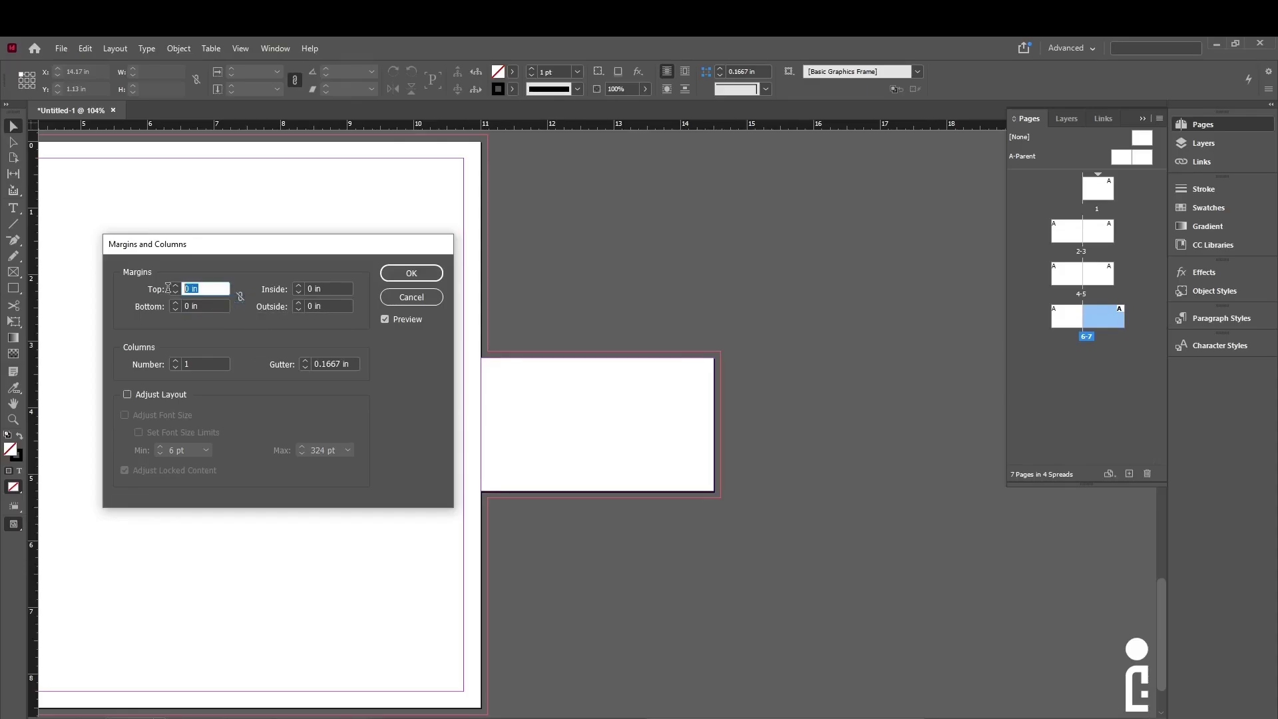
type("1")
left_click(216, 309)
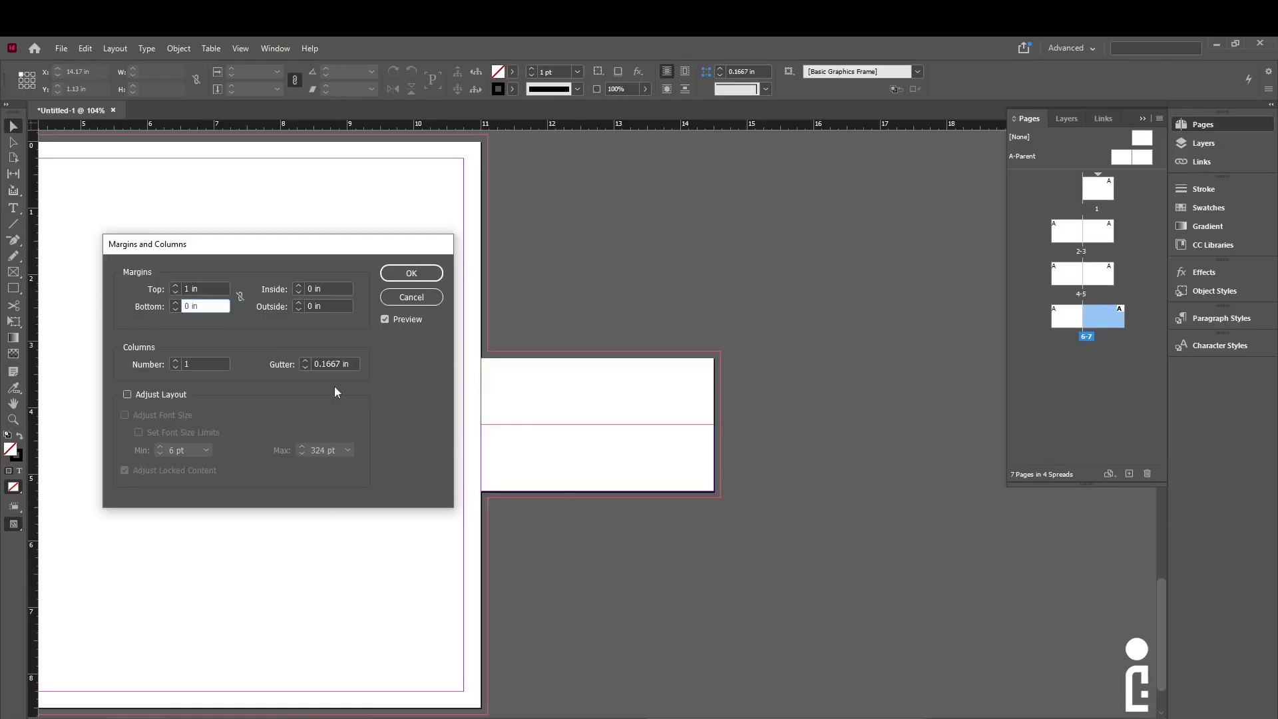
left_click(239, 296)
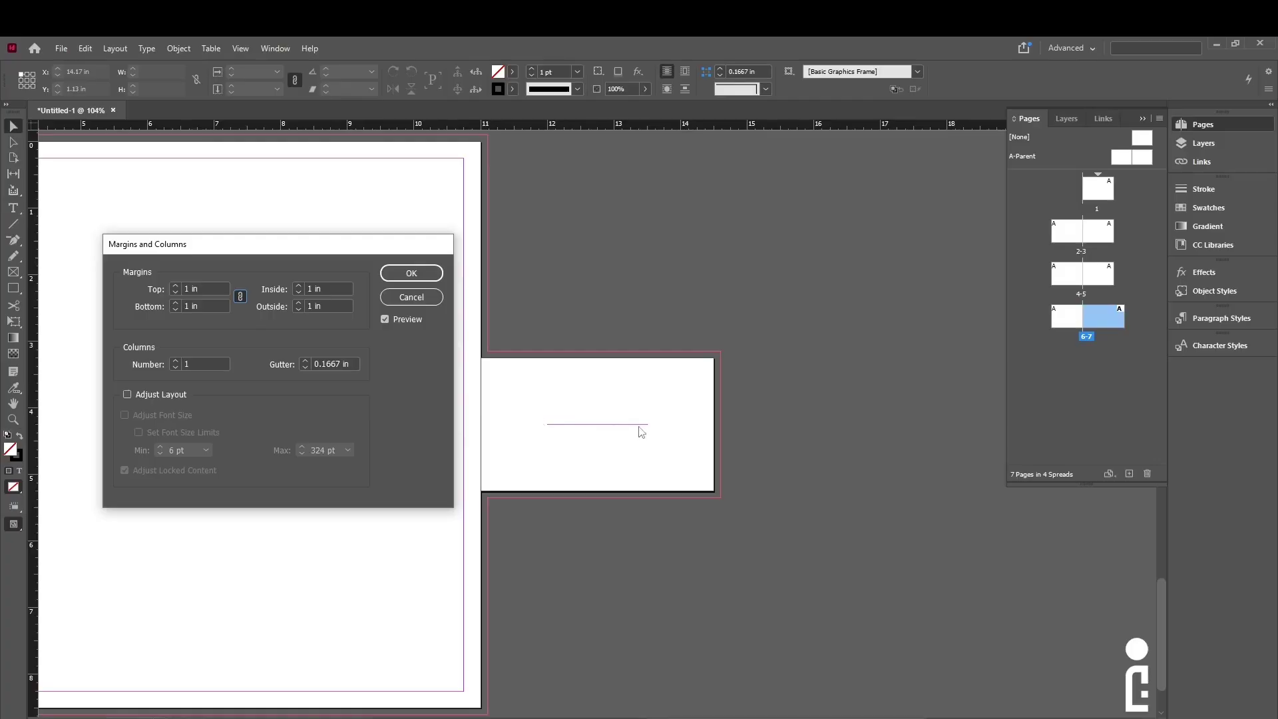
left_click(404, 293)
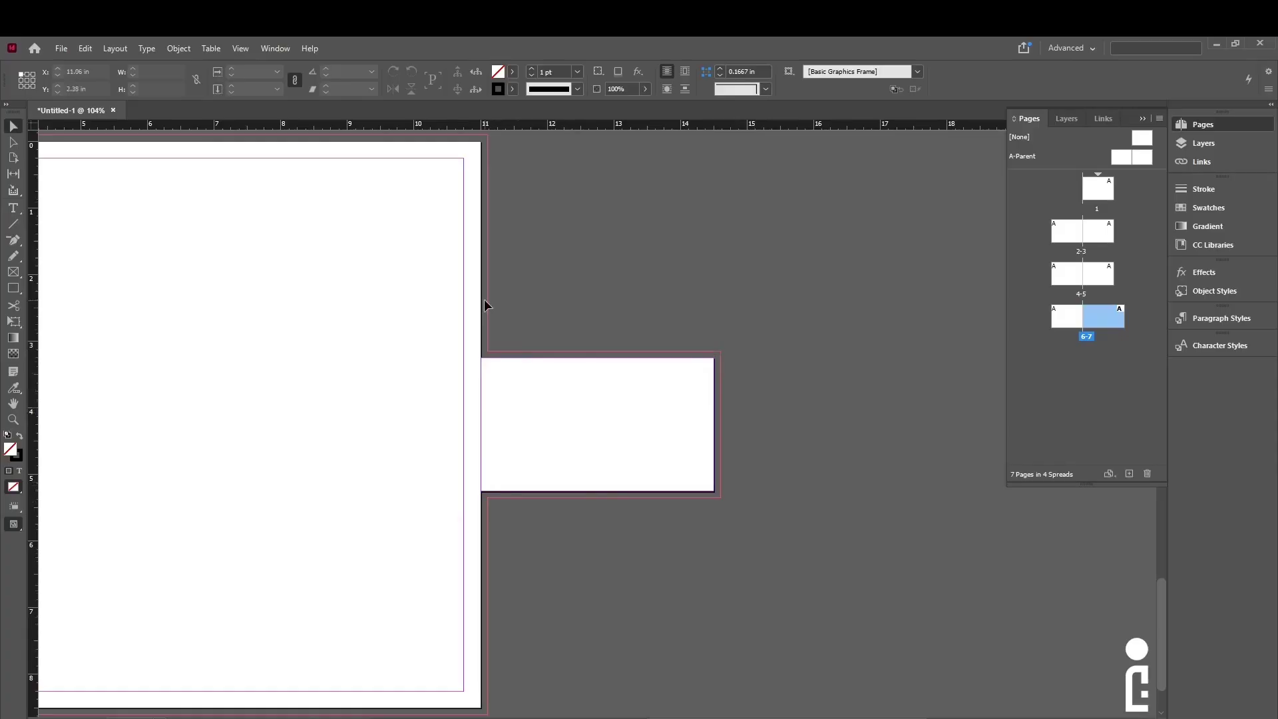
Step: Set all margins of page 6 to 0 in with Margins and Columns
key("ctrl+minus")
left_click_drag(309, 388, 535, 405)
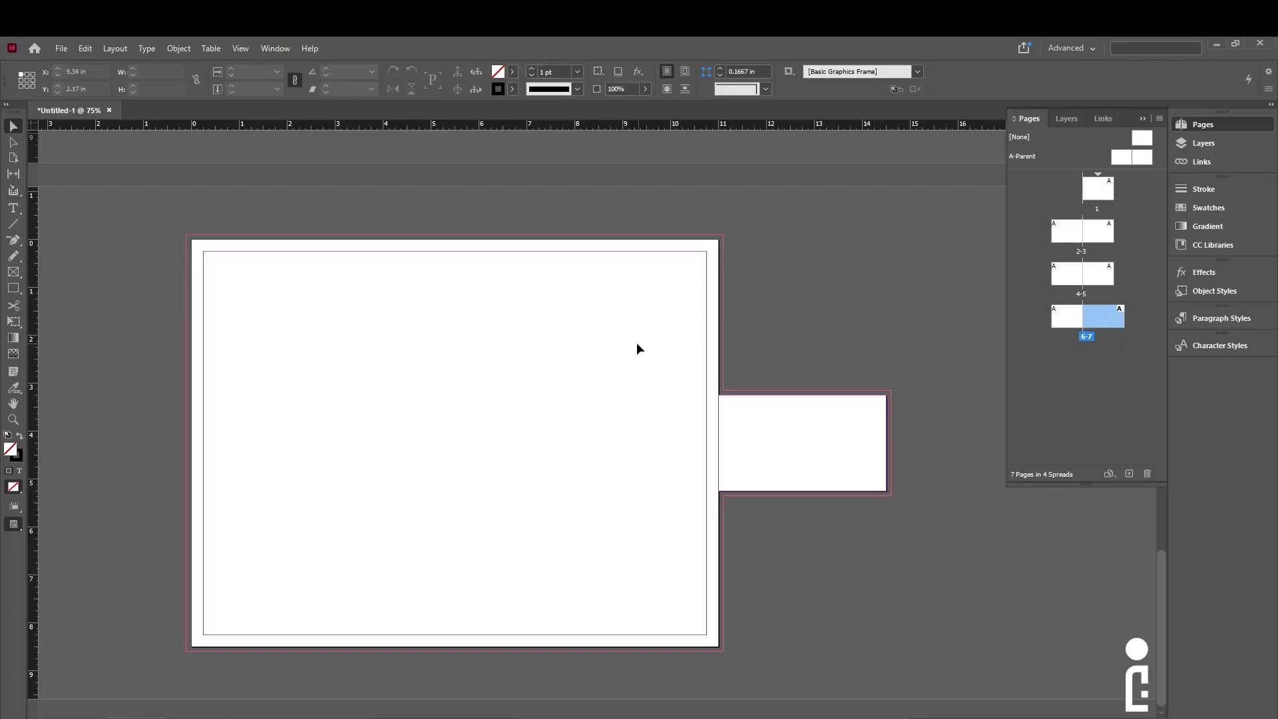
left_click(1070, 318)
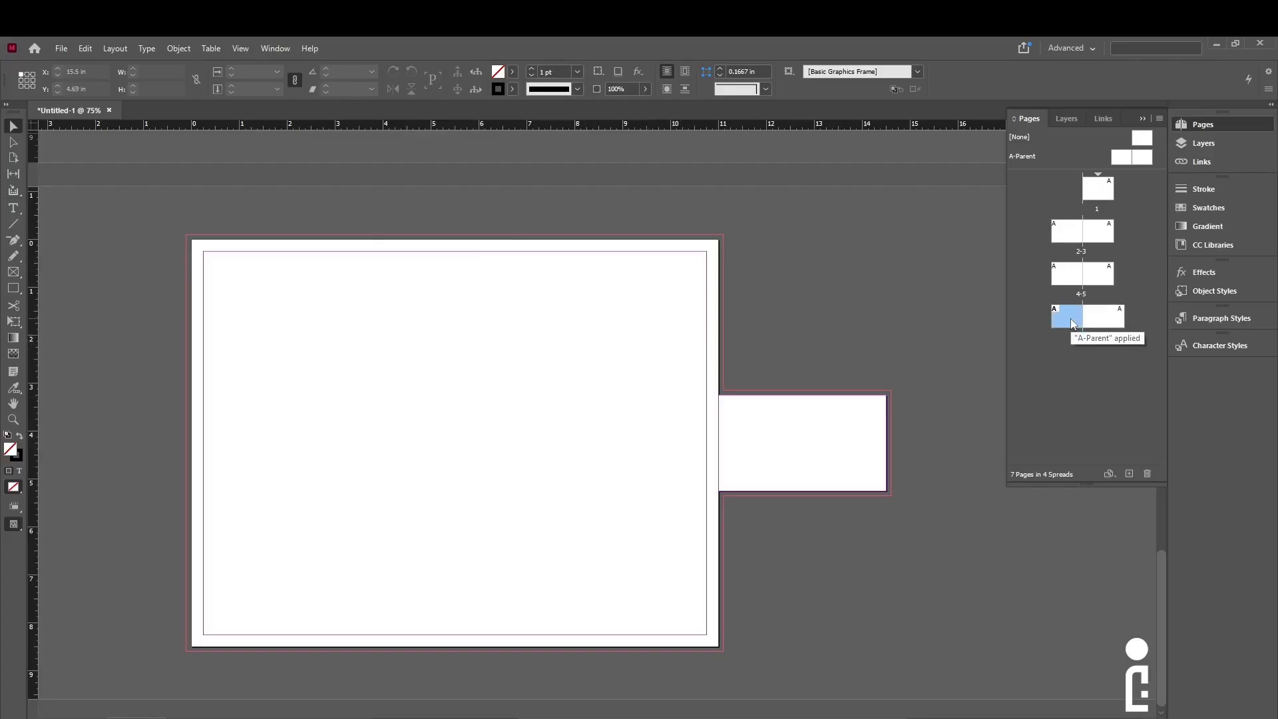
left_click(122, 49)
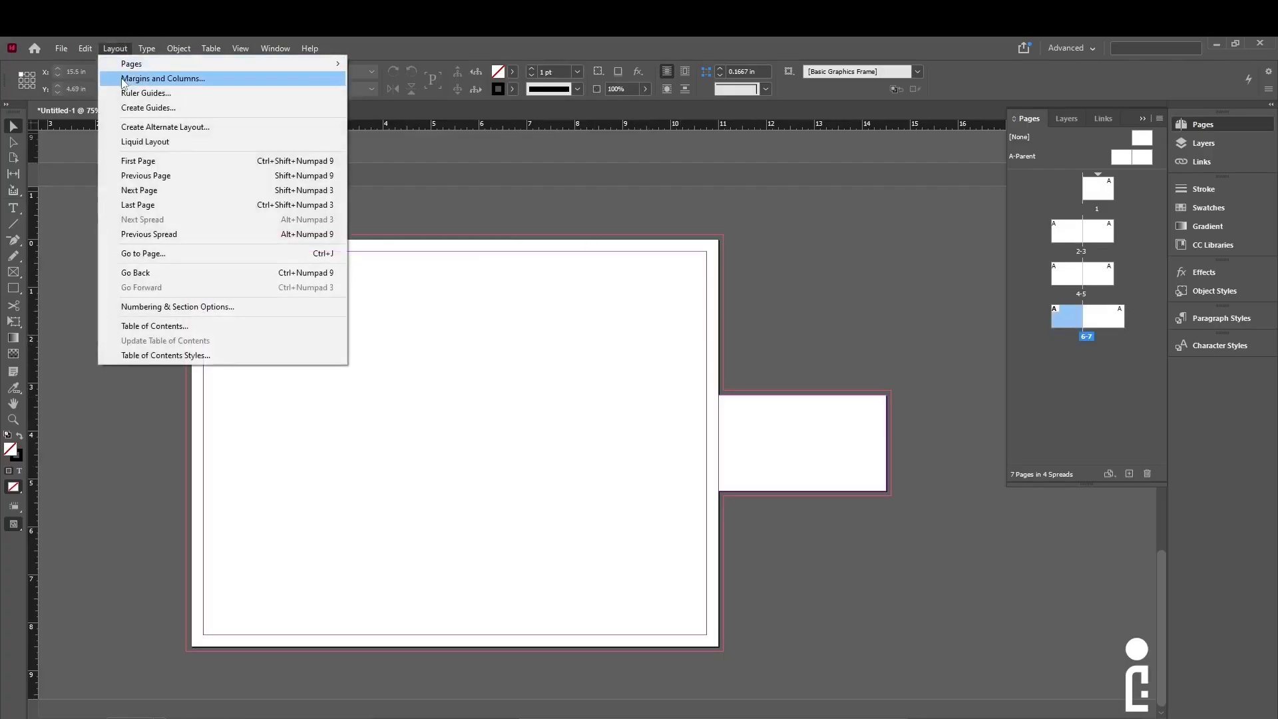
left_click(123, 79)
left_click_drag(263, 245, 811, 221)
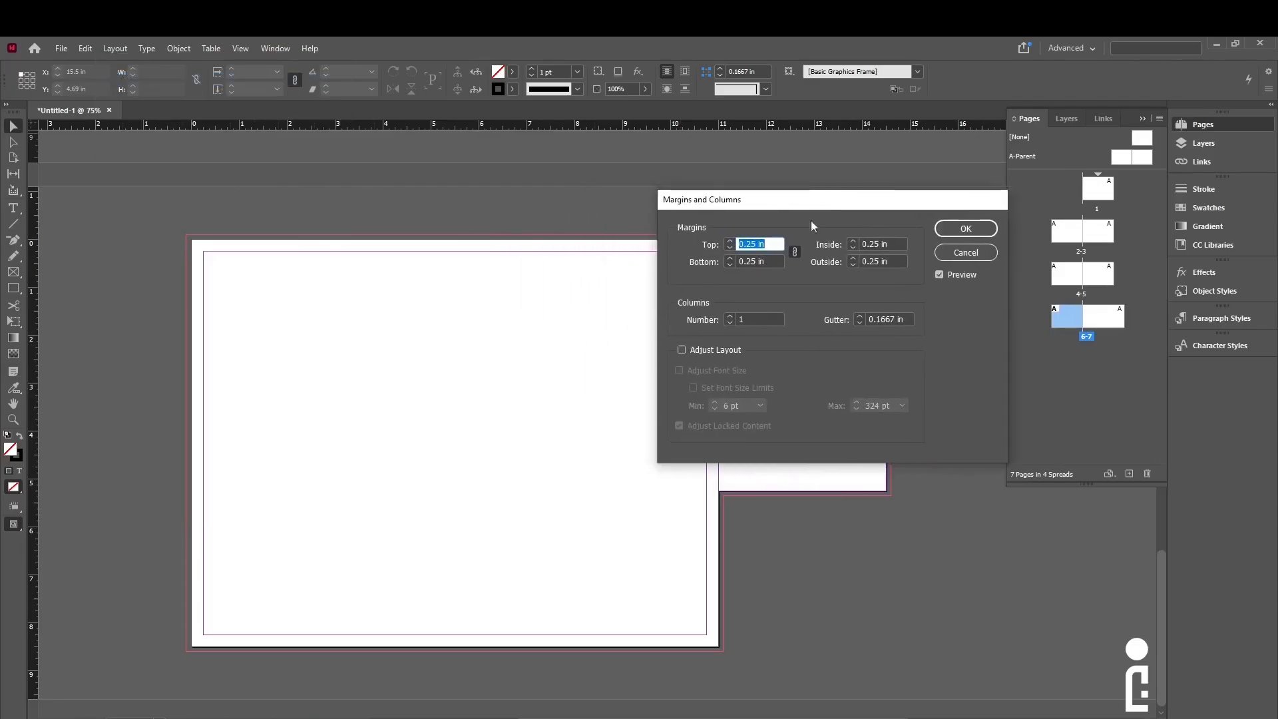
type("0")
left_click(770, 256)
left_click(966, 228)
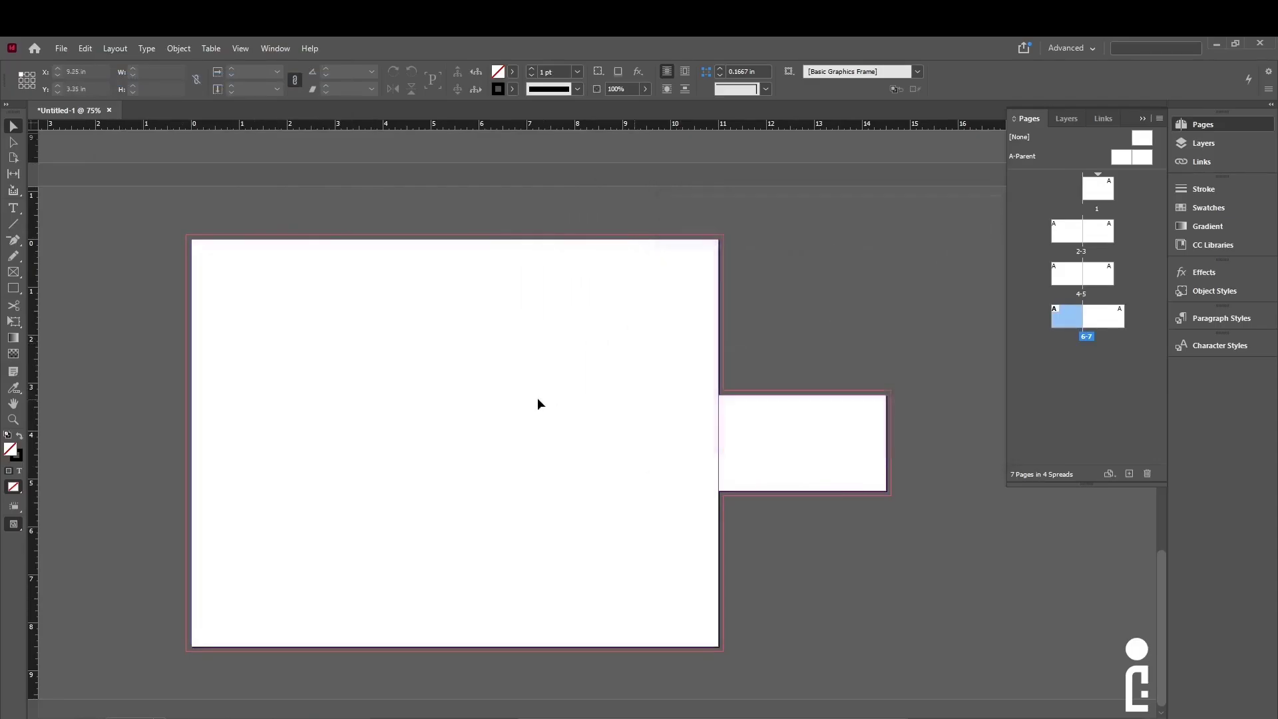
Step: Compare the margins of the pages 4-5 spread with those of the pages 6-7 spread
key("ctrl+minus")
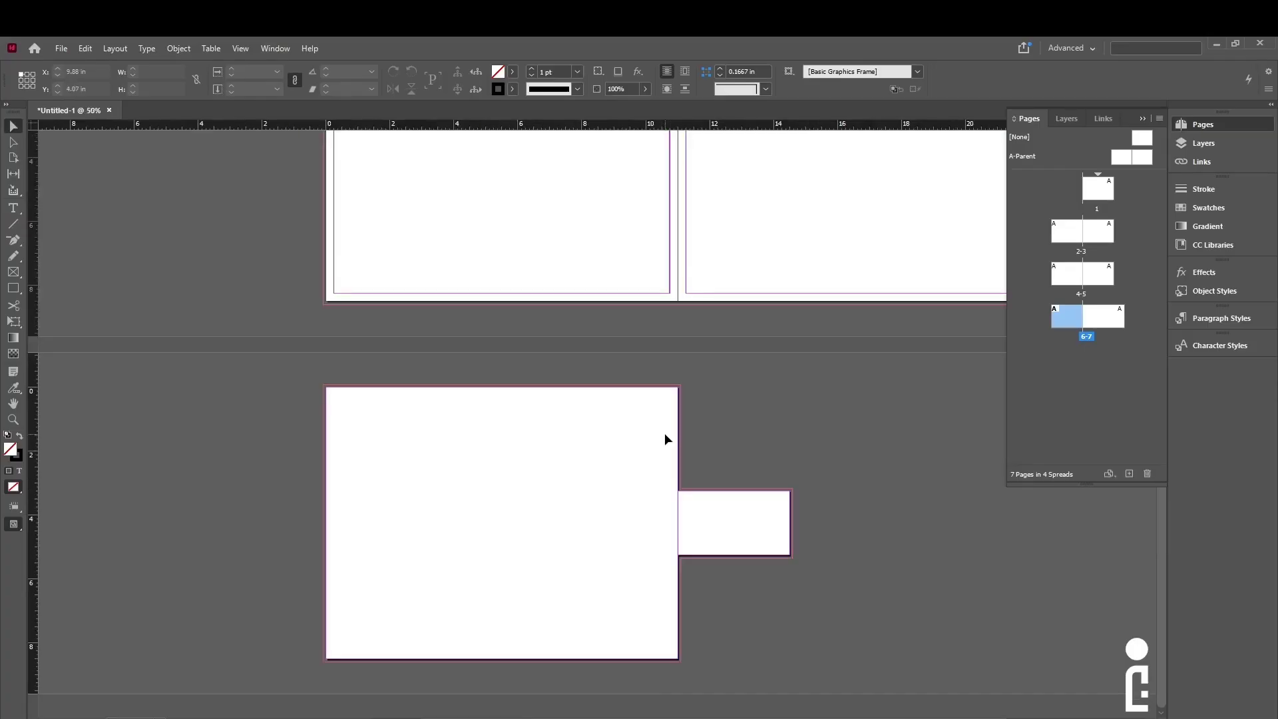
left_click_drag(699, 438, 657, 481)
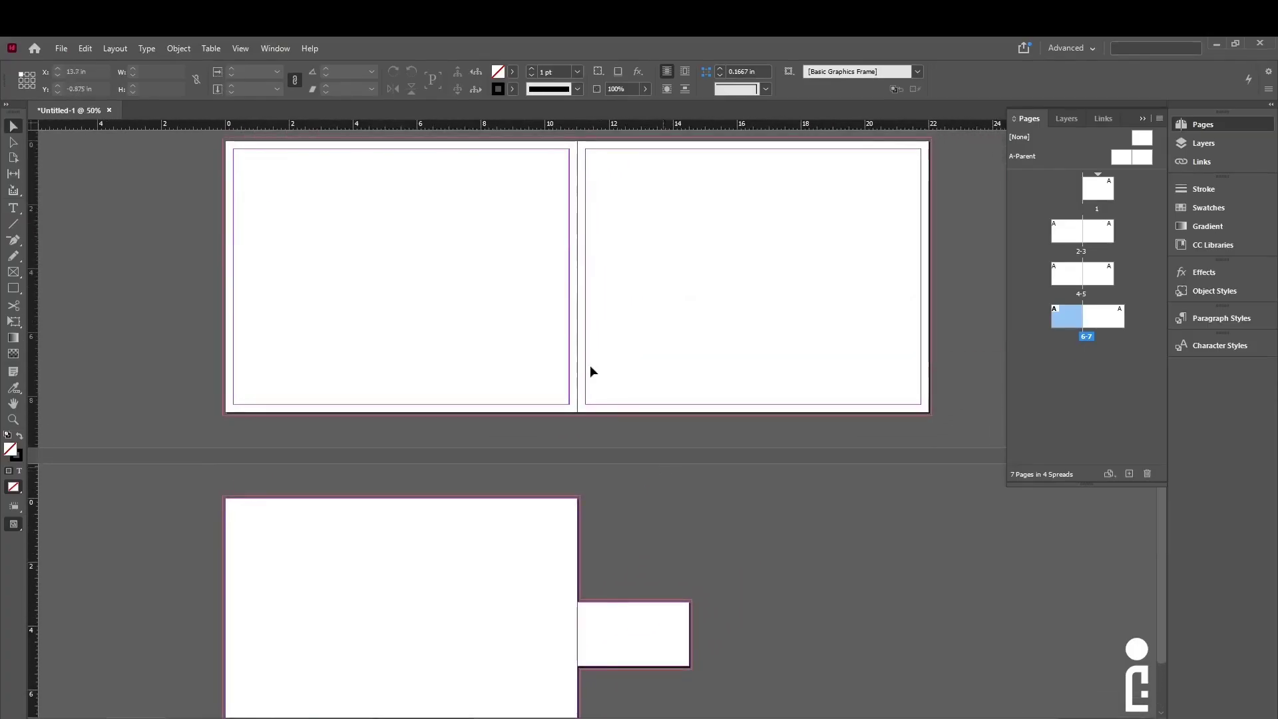
left_click(614, 219)
left_click_drag(600, 590, 647, 480)
left_click(471, 545)
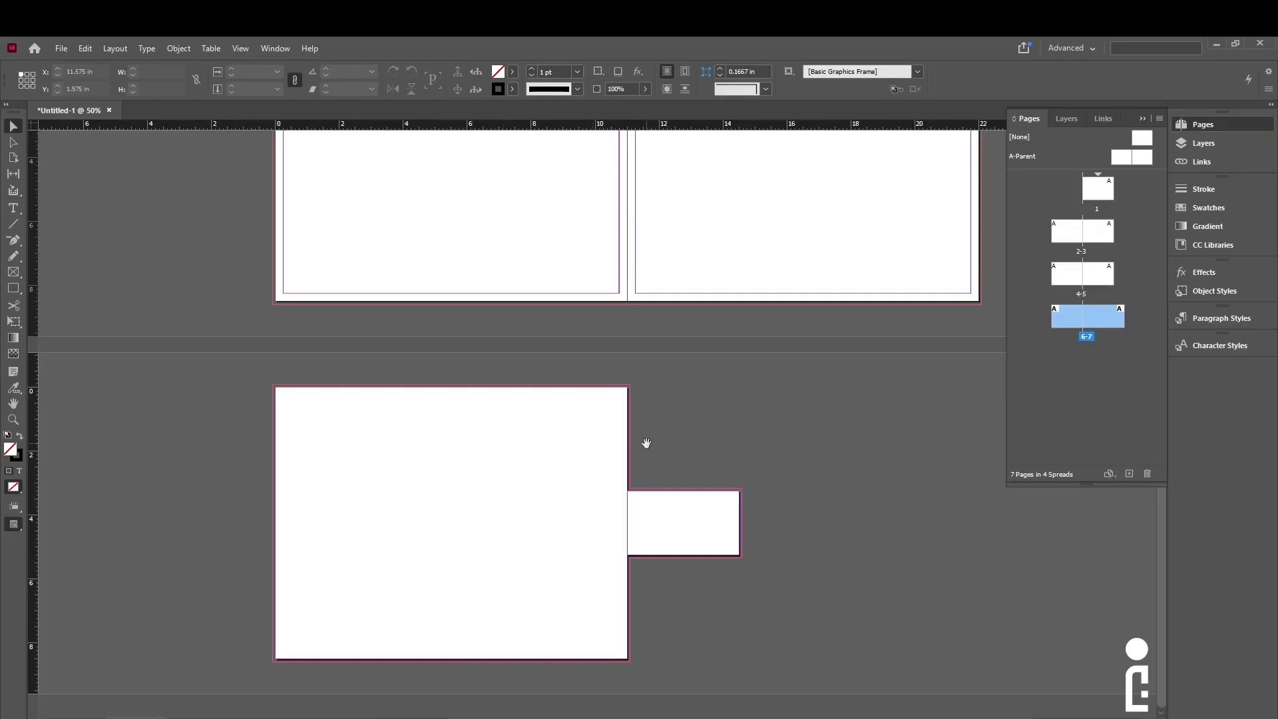
left_click_drag(674, 448, 633, 508)
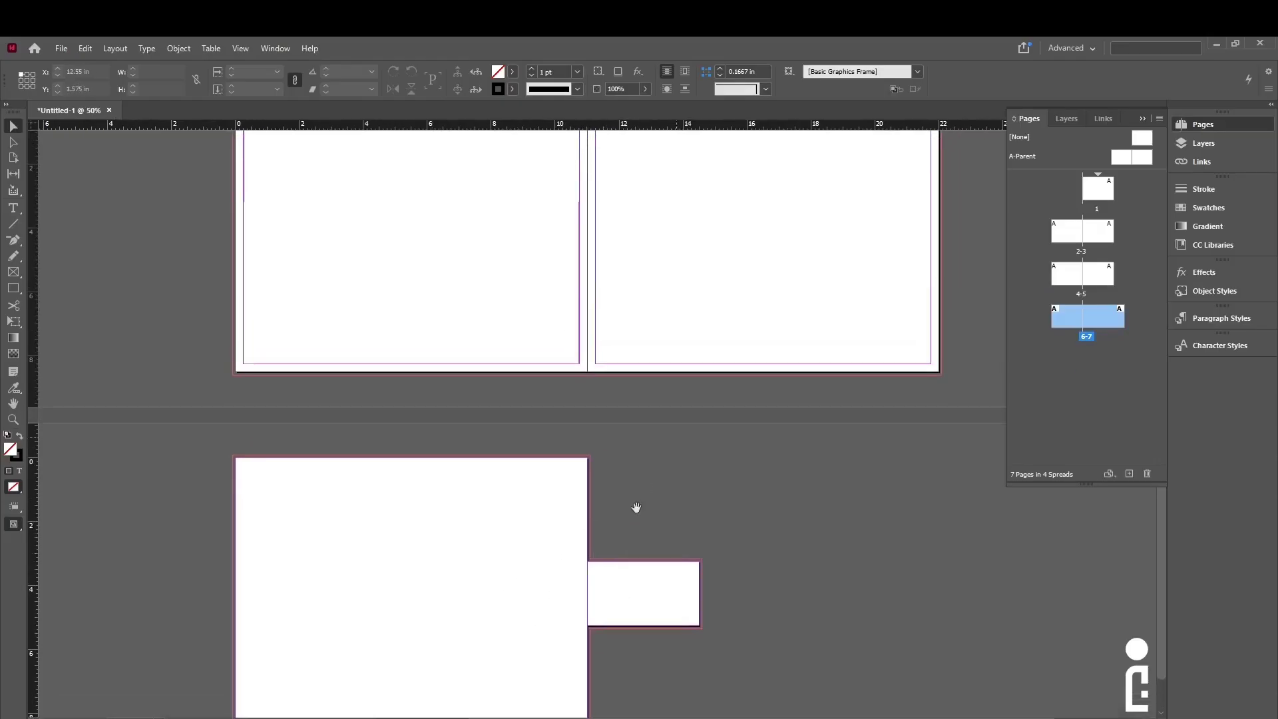